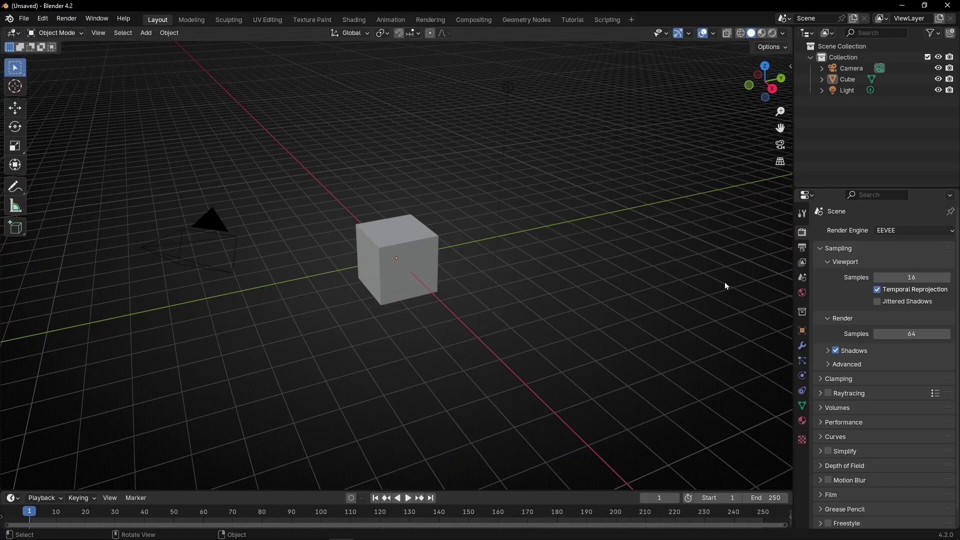
Step: Delete the camera and create a new geometry node tree for the cube in the Tutorial workspace, with the node editor maximized
key(Delete)
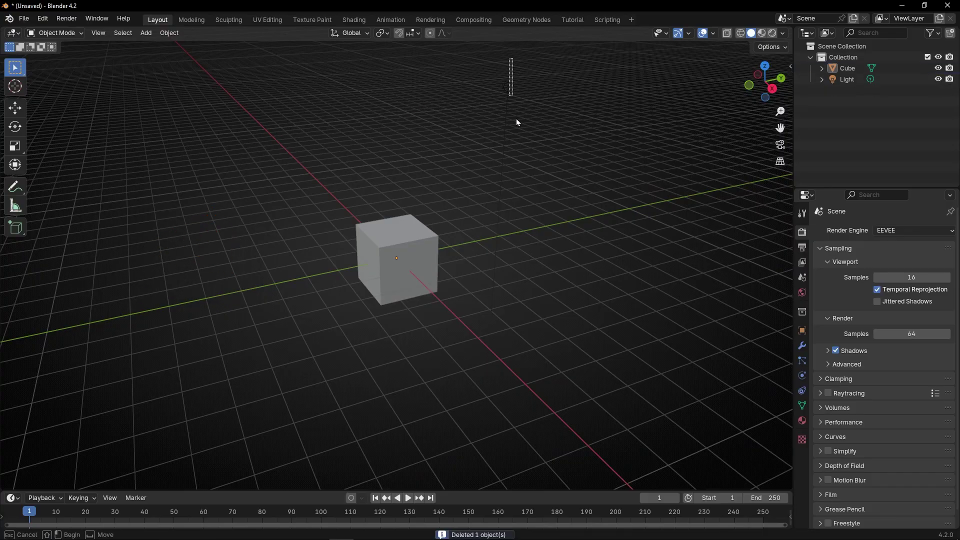
click(572, 20)
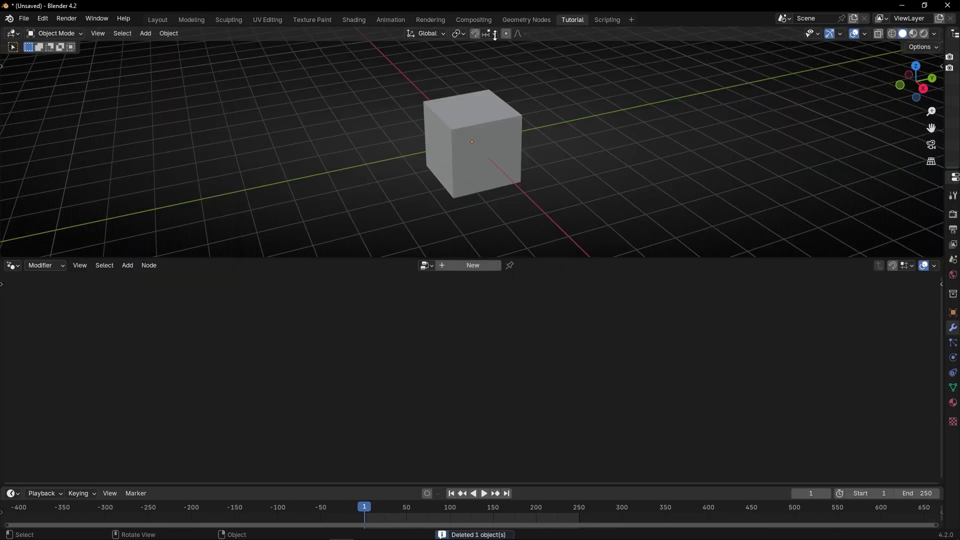
click(471, 266)
key(ctrl+space)
key(Home)
Step: Replace the Group Input node with a Grid node and connect its Mesh output to the Group Output's Geometry
click(279, 325)
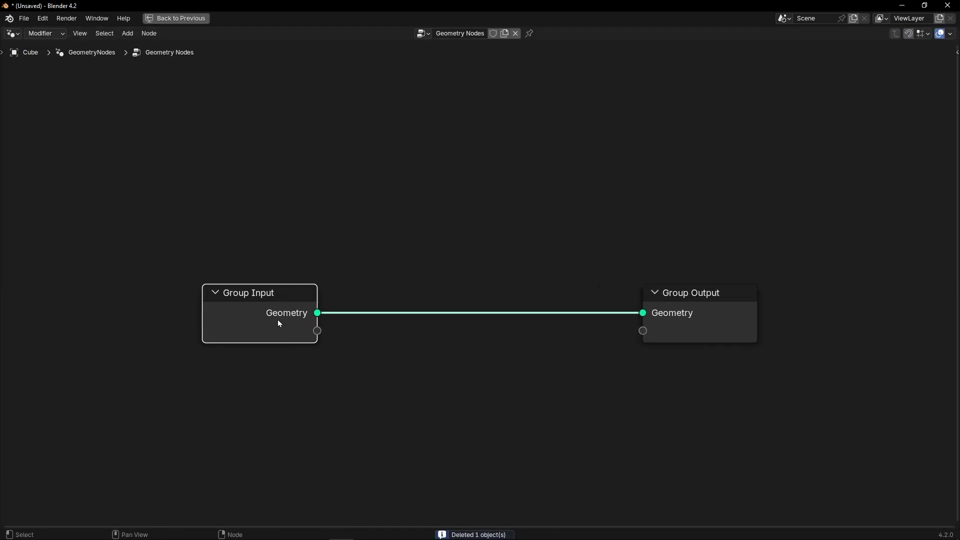
key(Delete)
key(shift+a)
text(gri)
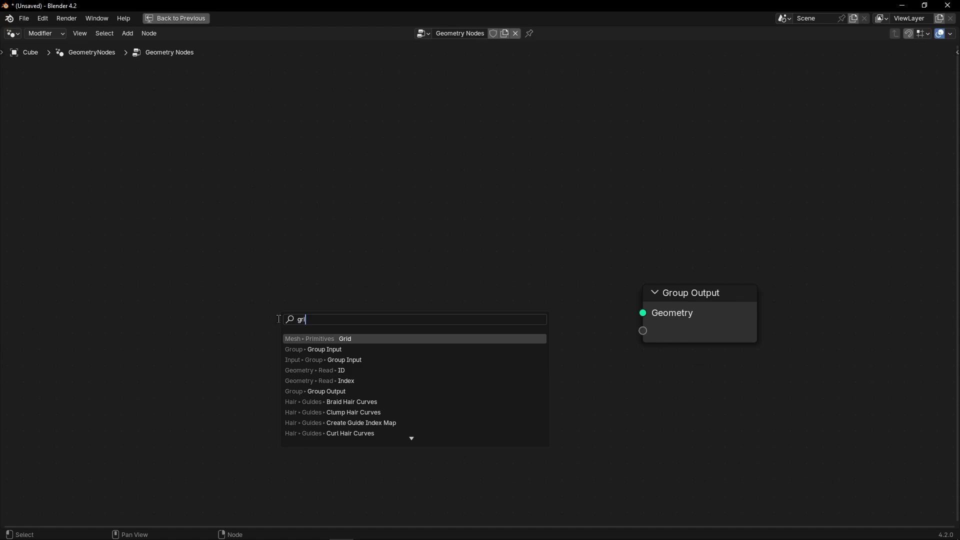
key(Return)
click(217, 260)
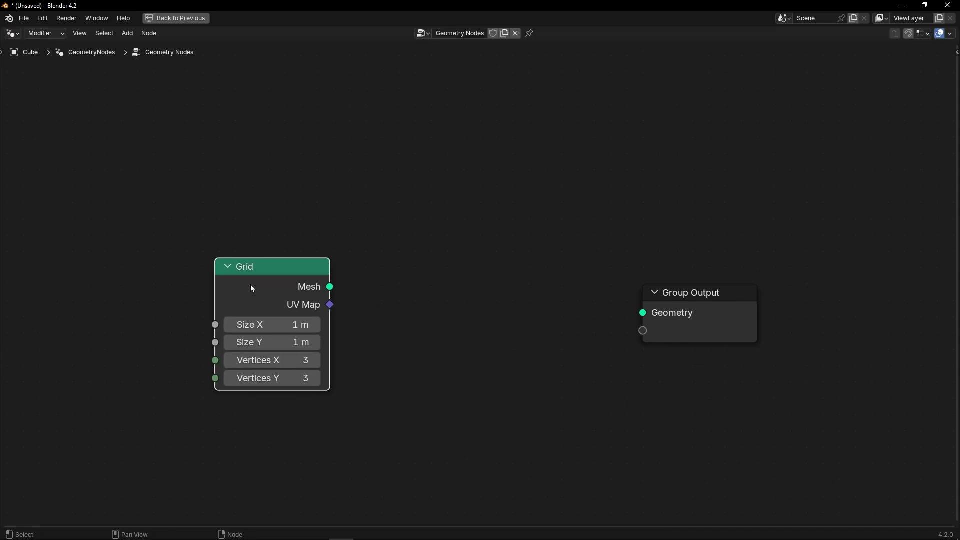
drag(330, 287, 662, 301)
key(ctrl+space)
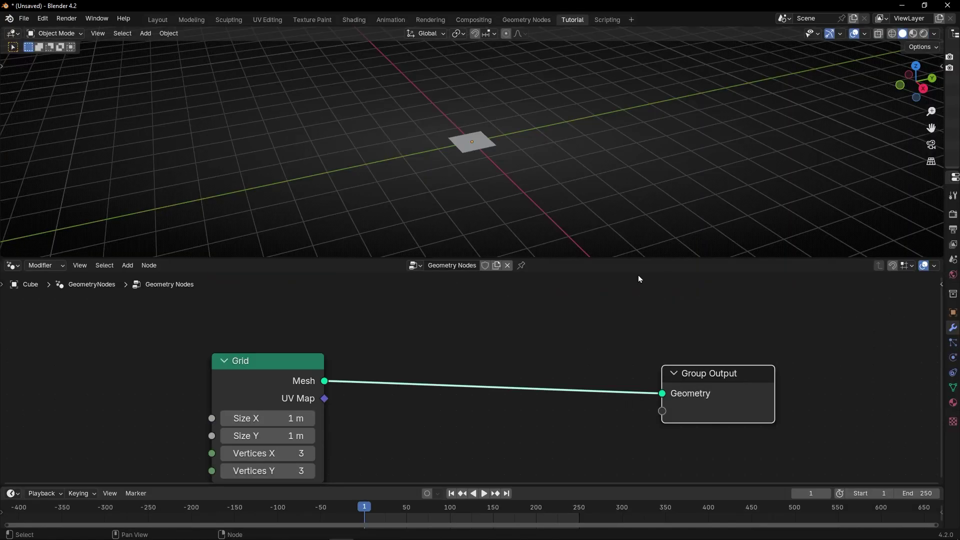
Step: Insert a Transform Geometry node between the Grid and Group Output nodes
scroll(463, 155, up, 3)
middle_drag(463, 155, 529, 142)
scroll(413, 344, down, 3)
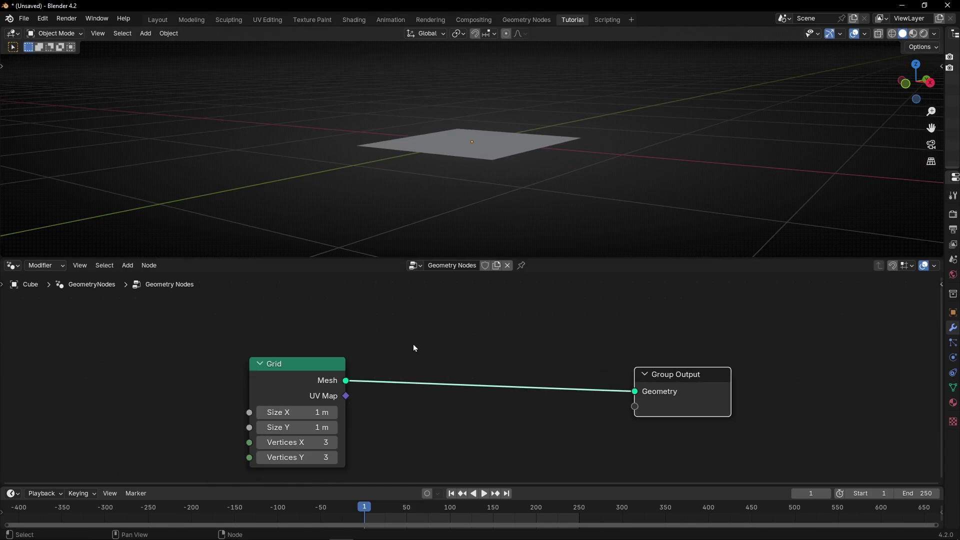
key(shift+a)
text(tra)
click(473, 352)
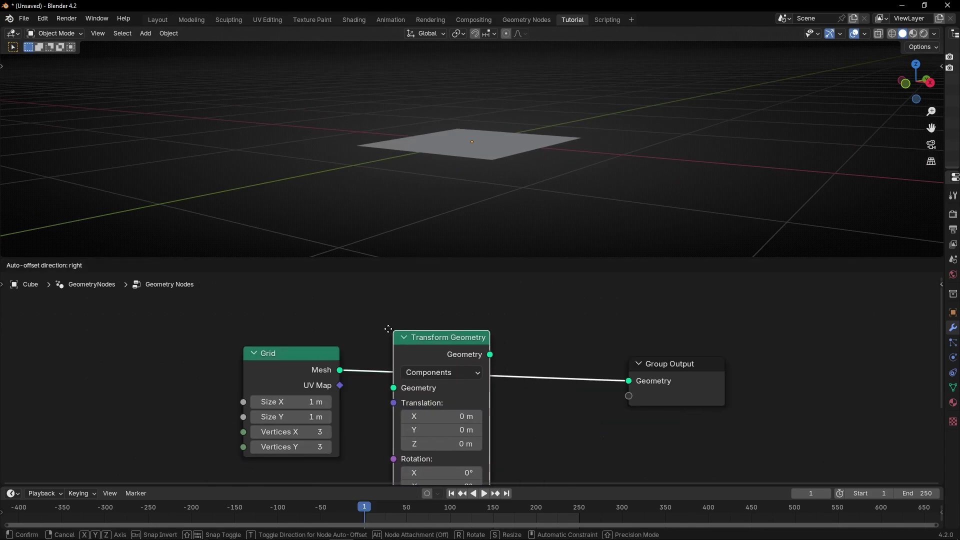
click(386, 327)
Step: Set the Transform Geometry node's Y rotation to 90° and the Grid's Size Y to 2.2 m
middle_drag(548, 384, 522, 332)
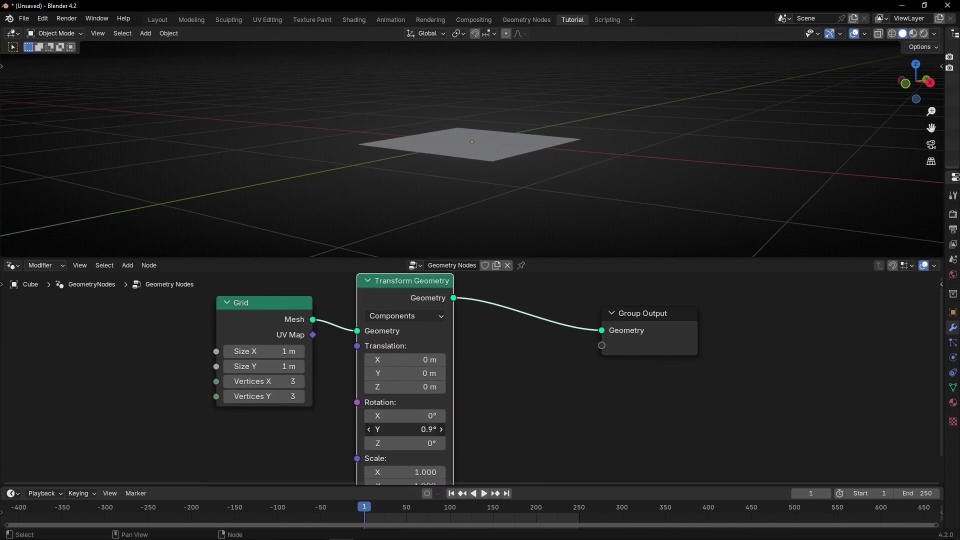
drag(406, 429, 422, 429)
key(Return)
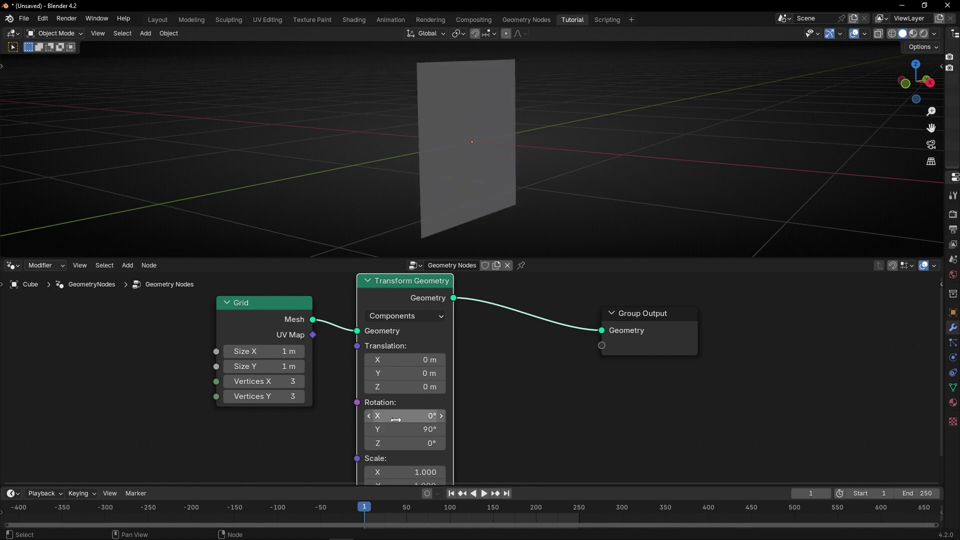
middle_drag(515, 150, 480, 150)
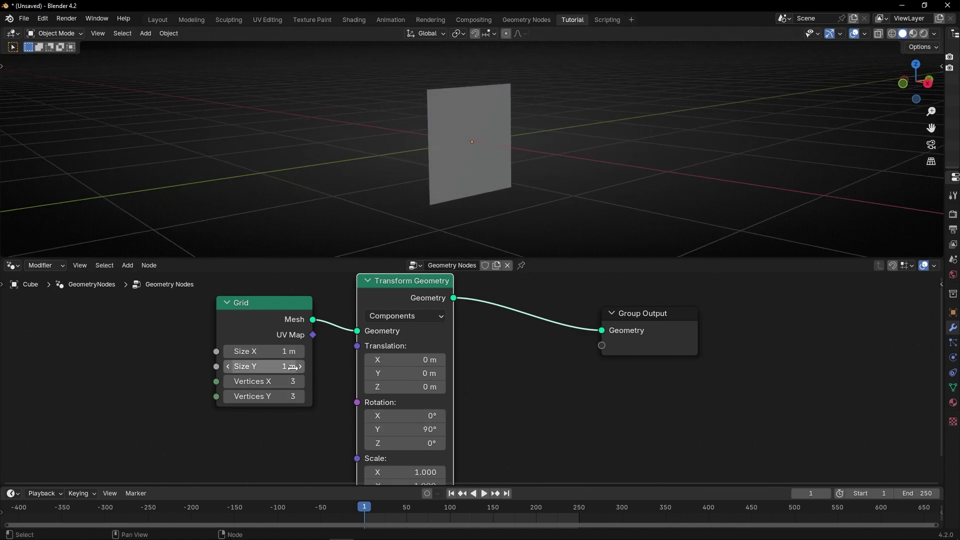
drag(265, 366, 280, 366)
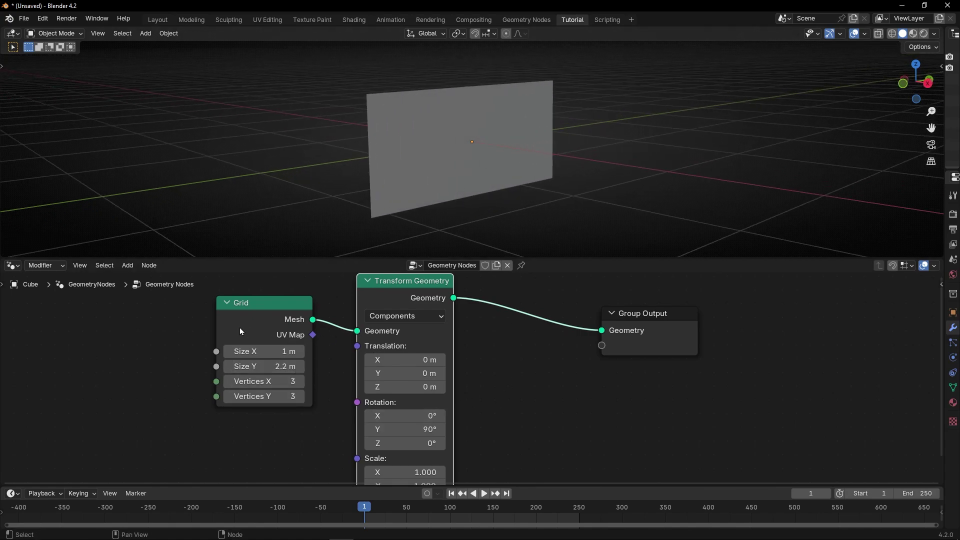
Step: Shift the Grid and Transform Geometry nodes back and insert a Distribute Points on Faces node before the Group Output
drag(240, 332, 165, 340)
drag(434, 306, 368, 307)
key(shift+a)
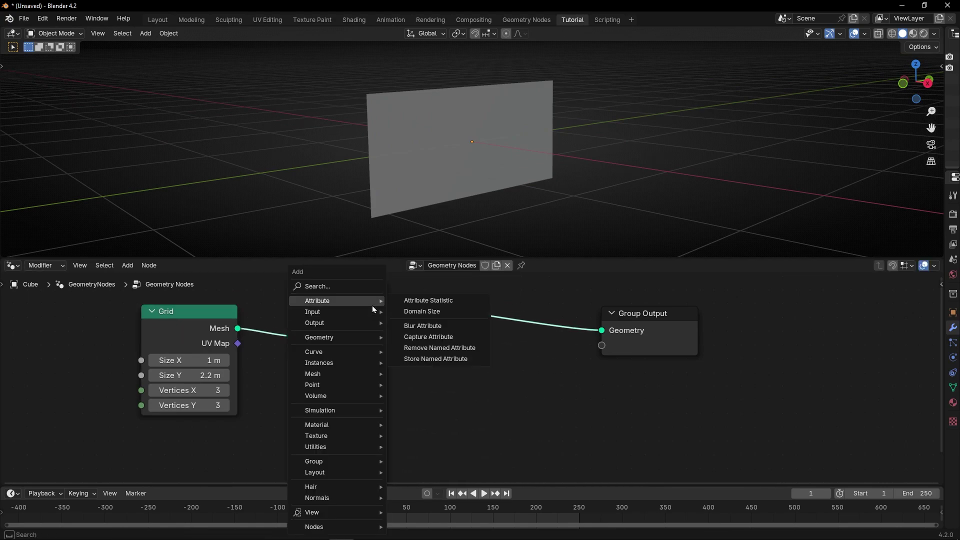
text(distr)
key(Return)
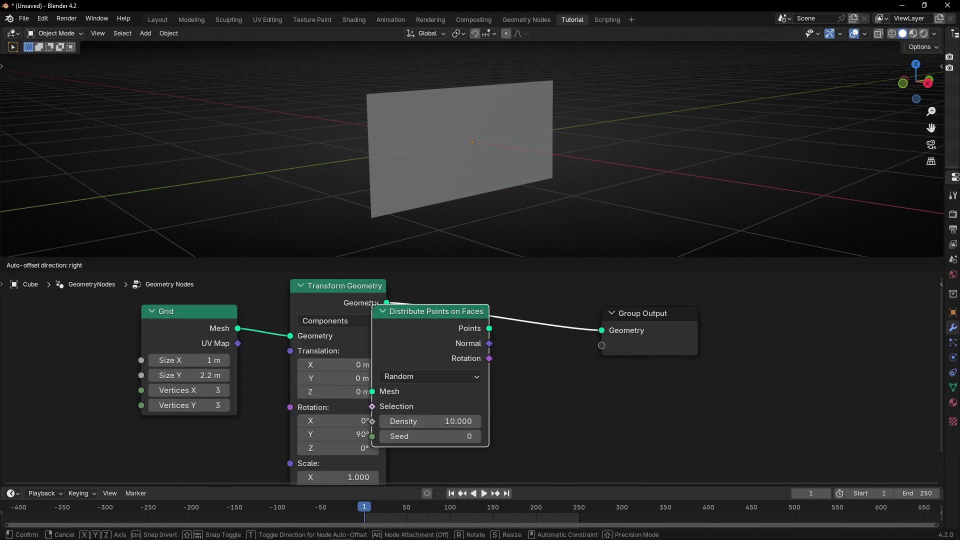
click(399, 284)
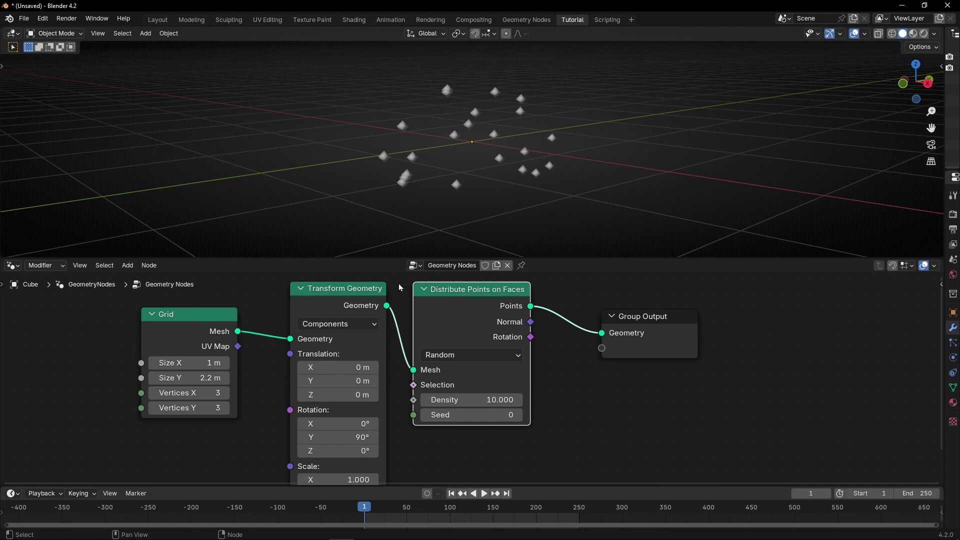
Step: Set the Density of the Distribute Points on Faces node to 2
mouse_move(472, 399)
mouse_down()
mouse_move(502, 400)
mouse_move(469, 400)
mouse_up()
click(469, 393)
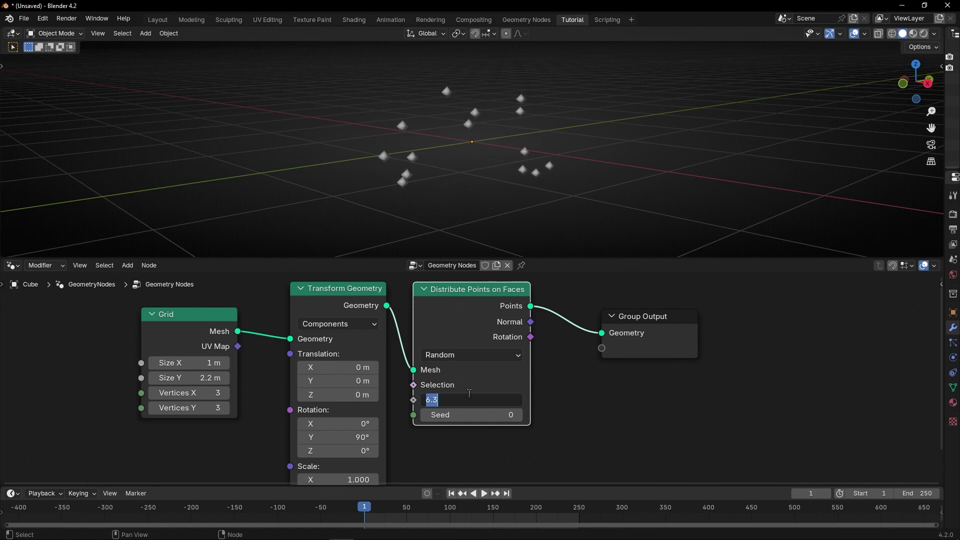
key(Return)
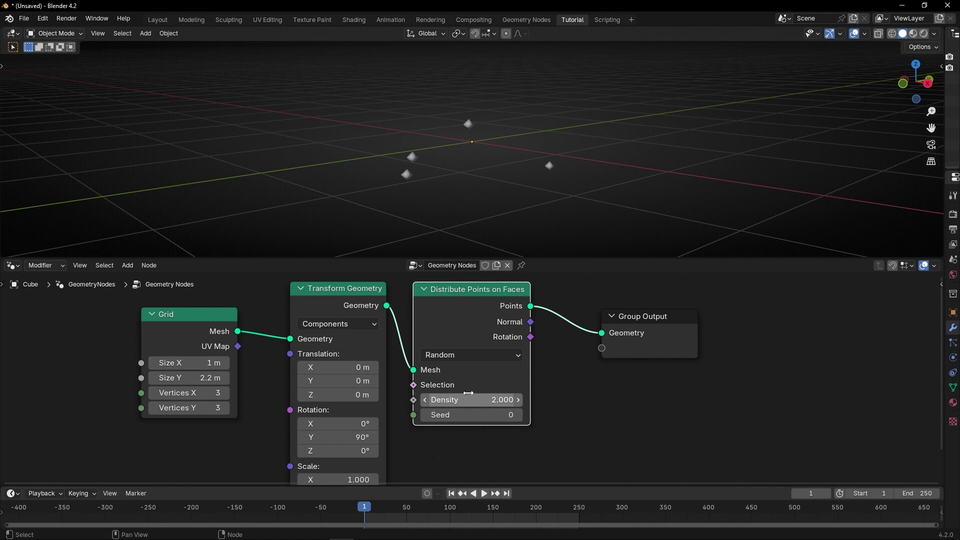
Step: Move the Group Output farther from the other nodes and add a Simulation Zone in the gap below the link
scroll(468, 393, down, 2)
middle_drag(587, 428, 416, 400)
drag(437, 350, 778, 325)
middle_drag(413, 176, 503, 195)
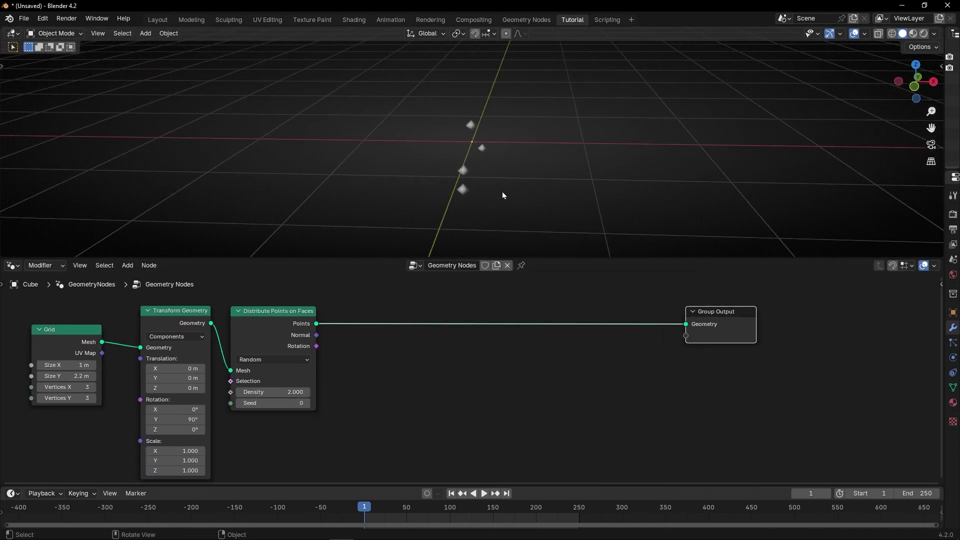
key(shift+a)
text(simu)
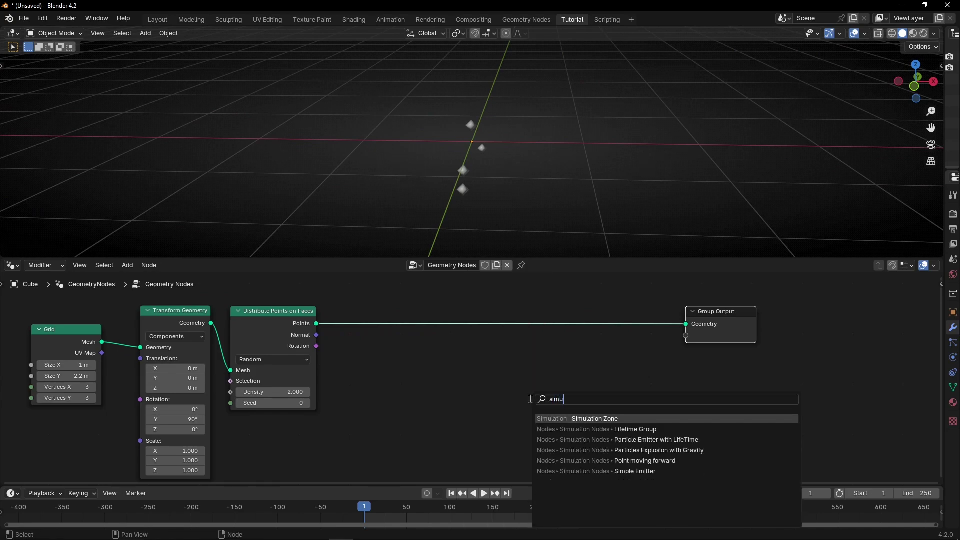
key(Return)
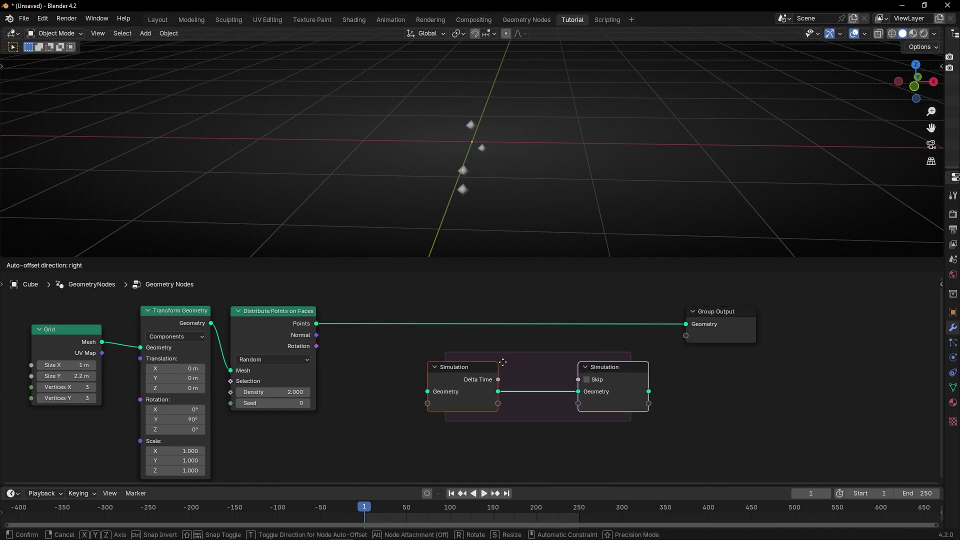
click(503, 363)
Step: Route the distributed points through the Simulation Zone into the Group Output and line the zone up with the other nodes
alt+right_drag(294, 331, 492, 384)
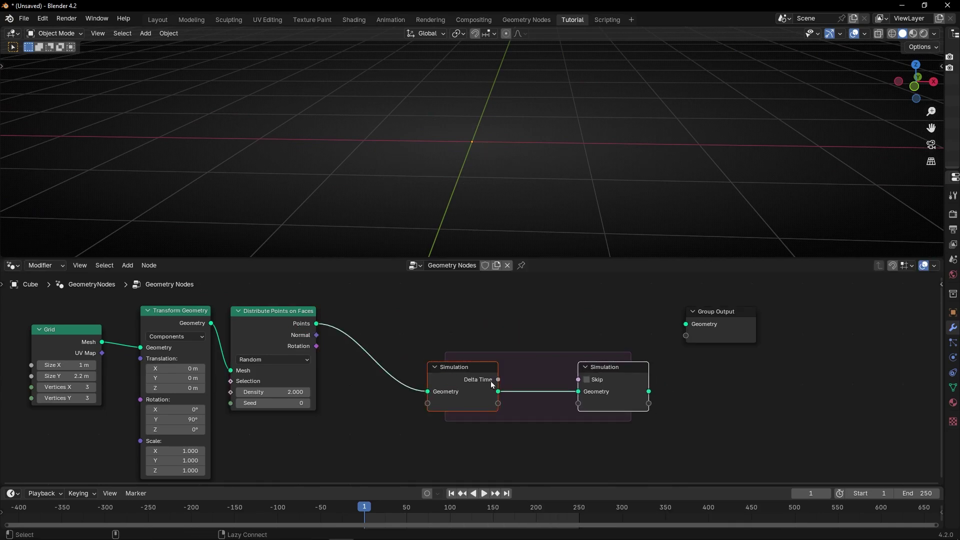
alt+right_drag(647, 372, 721, 327)
key(g)
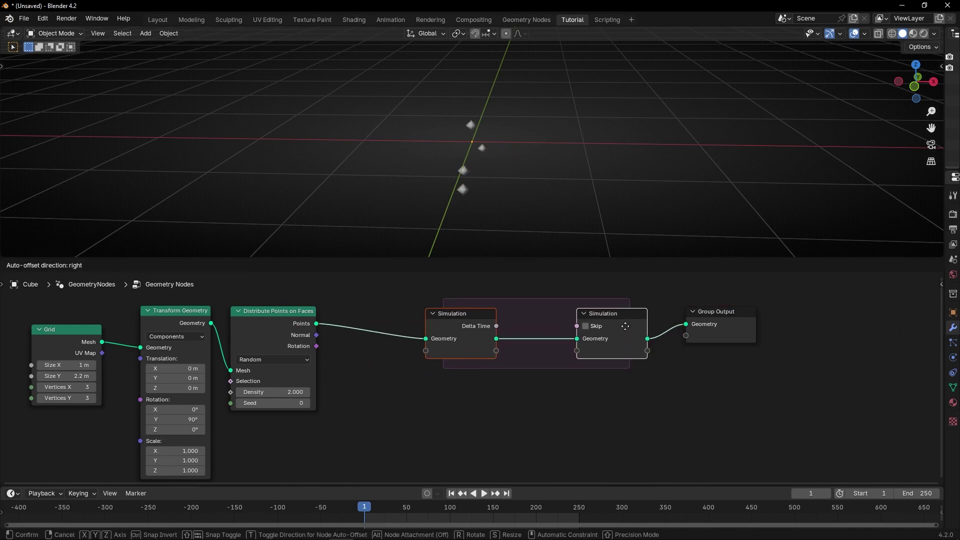
click(605, 327)
click(485, 443)
Step: Cut the link from the distributed points to the Simulation Zone and move the zone and Group Output above the other nodes
ctrl+right_drag(367, 303, 472, 406)
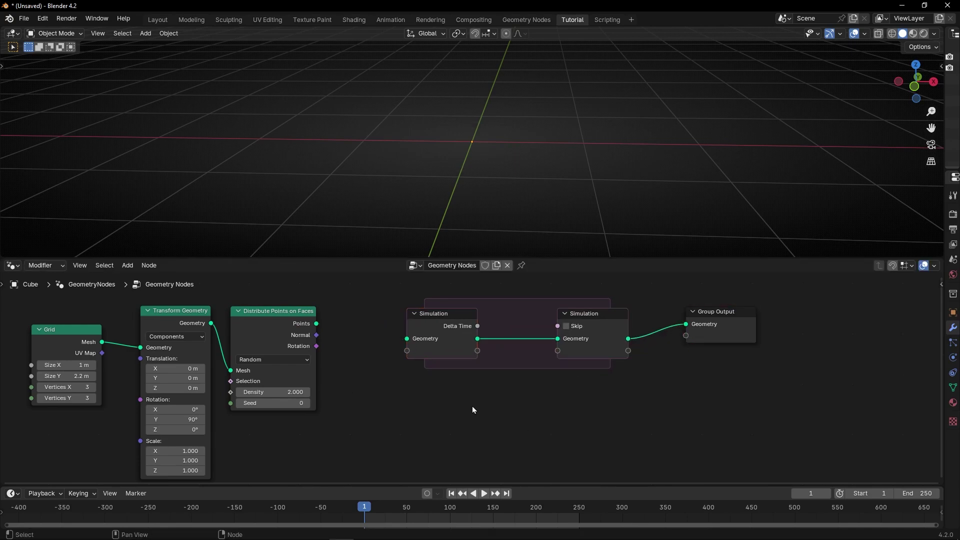
key(ctrl+space)
ctrl+middle_drag(506, 352, 476, 408)
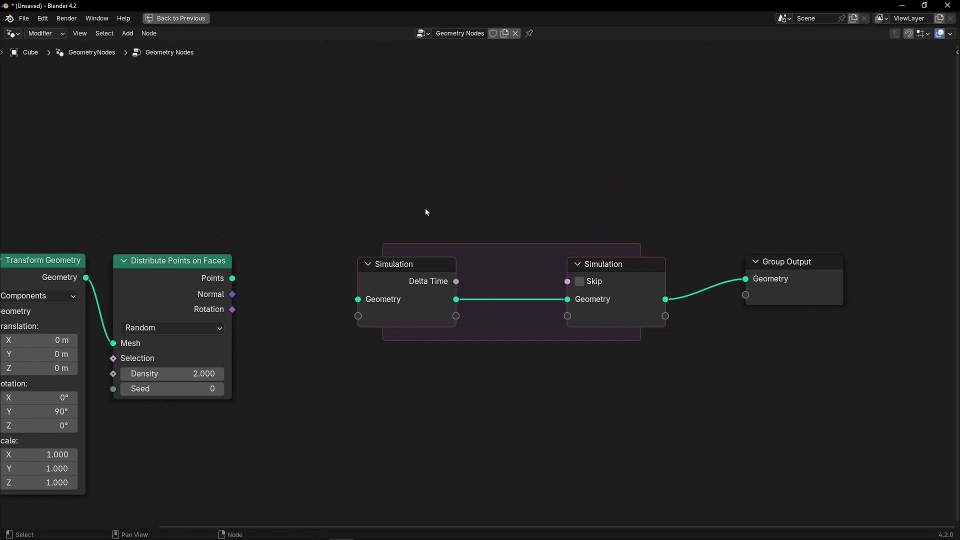
drag(392, 210, 750, 380)
key(g)
click(645, 228)
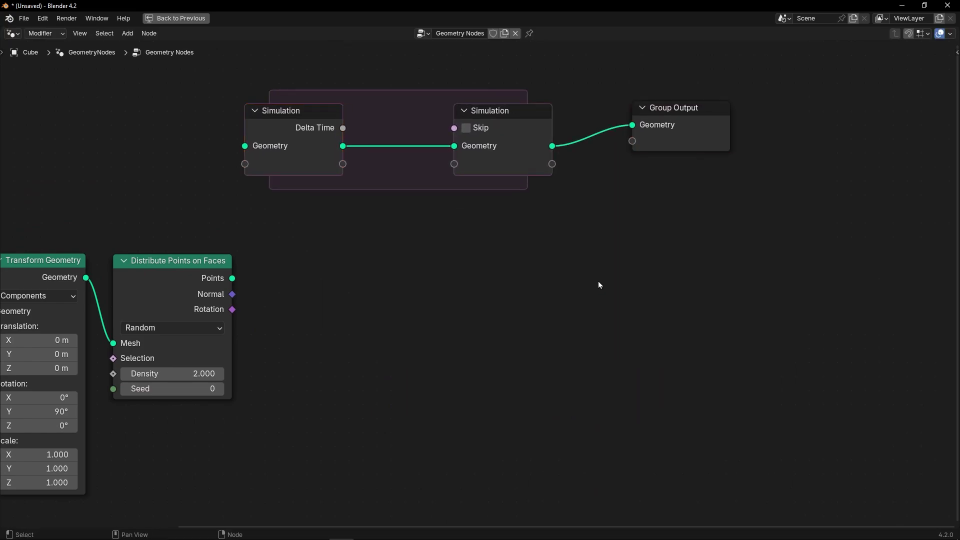
Step: Widen the Simulation Zone by moving its input node outward, and shift the Grid, Transform Geometry and Distribute Points nodes together beneath it
scroll(621, 300, down, 1)
scroll(518, 307, down, 1)
drag(289, 155, 393, 257)
key(g)
click(200, 253)
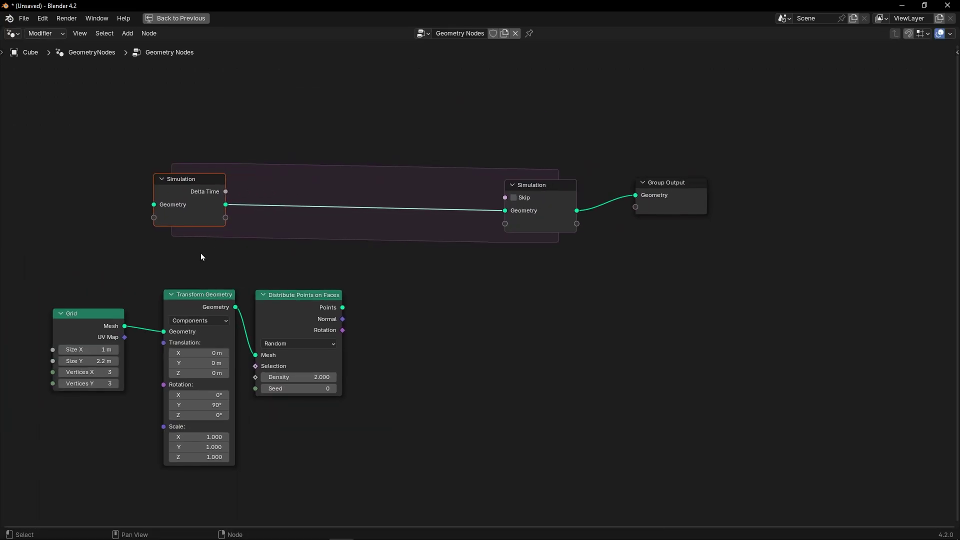
middle_drag(405, 302, 517, 303)
drag(128, 280, 458, 424)
key(g)
click(303, 438)
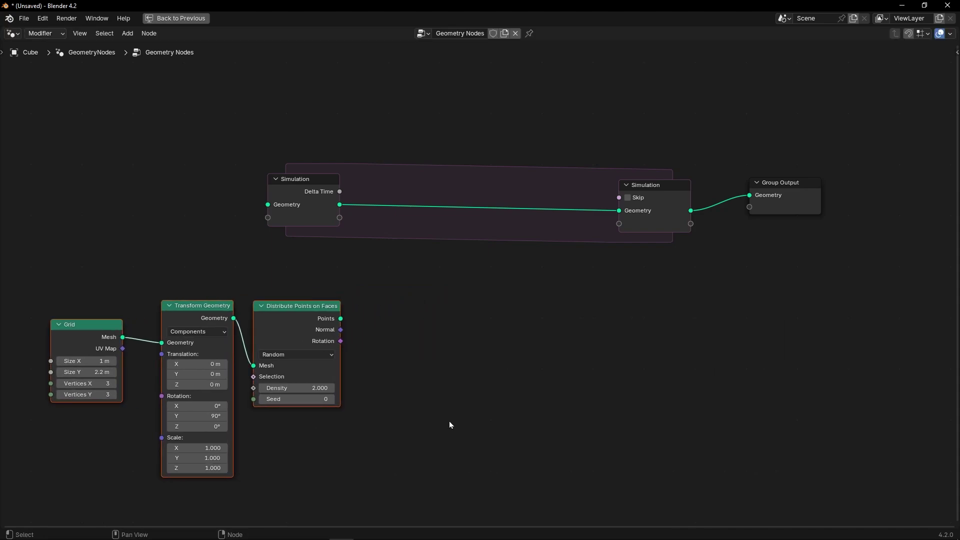
Step: Insert a Join Geometry node inside the Simulation Zone and connect the distributed Points to it
click(449, 421)
key(shift+a)
text(join)
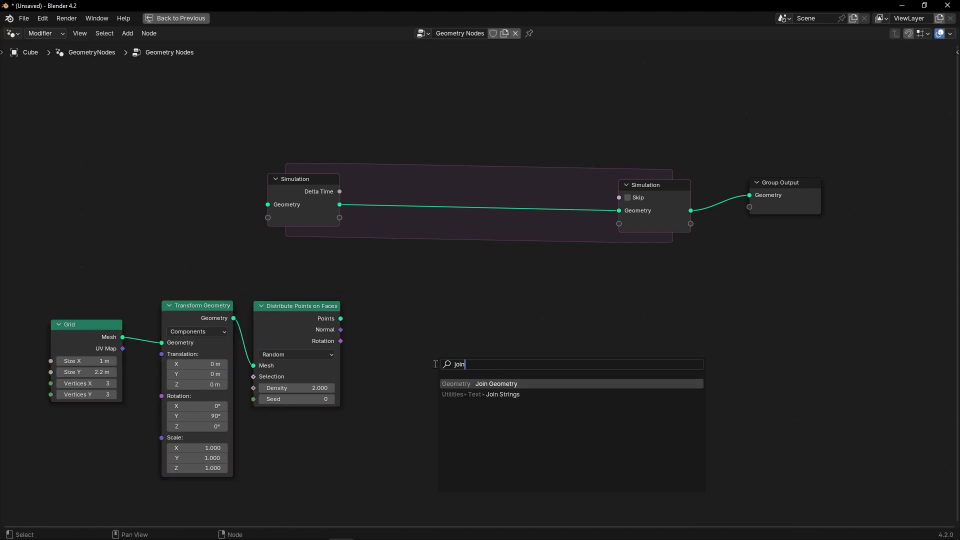
key(Return)
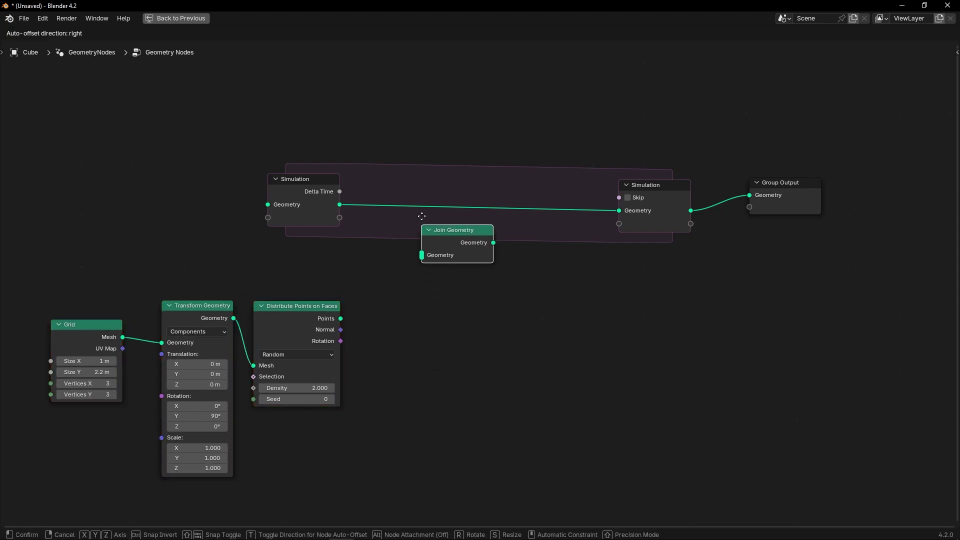
click(420, 197)
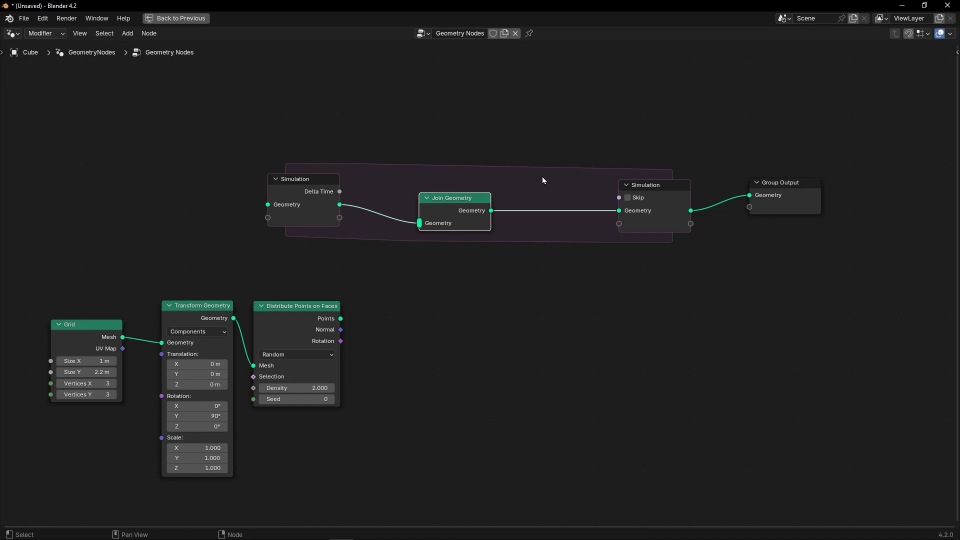
drag(342, 315, 414, 255)
Step: Restore the split layout and play the animation to check how the points behave in the viewport
key(ctrl+space)
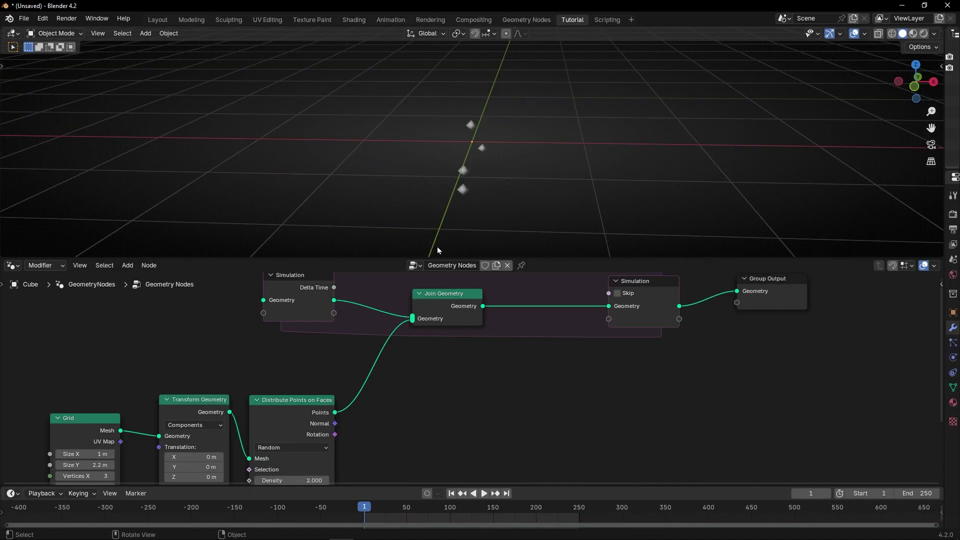
middle_drag(421, 175, 493, 172)
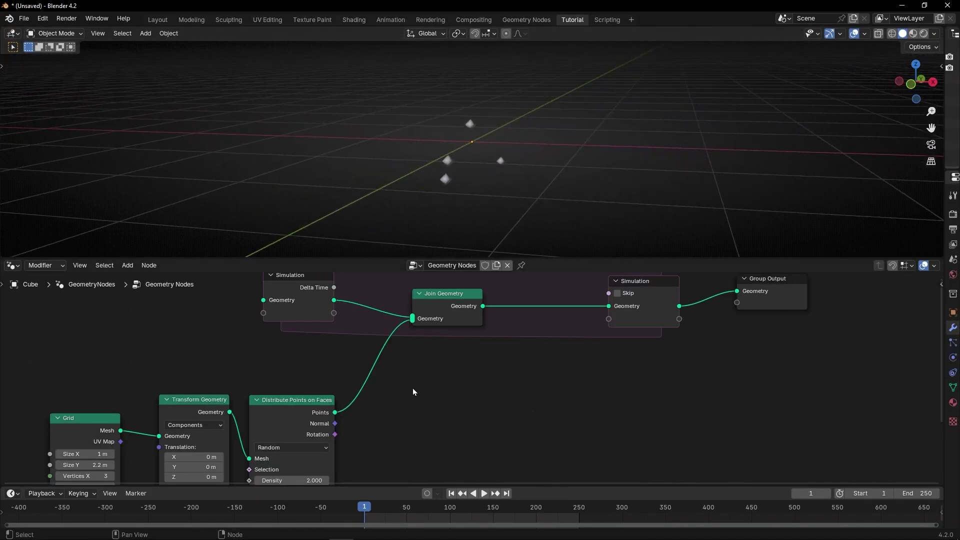
middle_drag(422, 383, 493, 307)
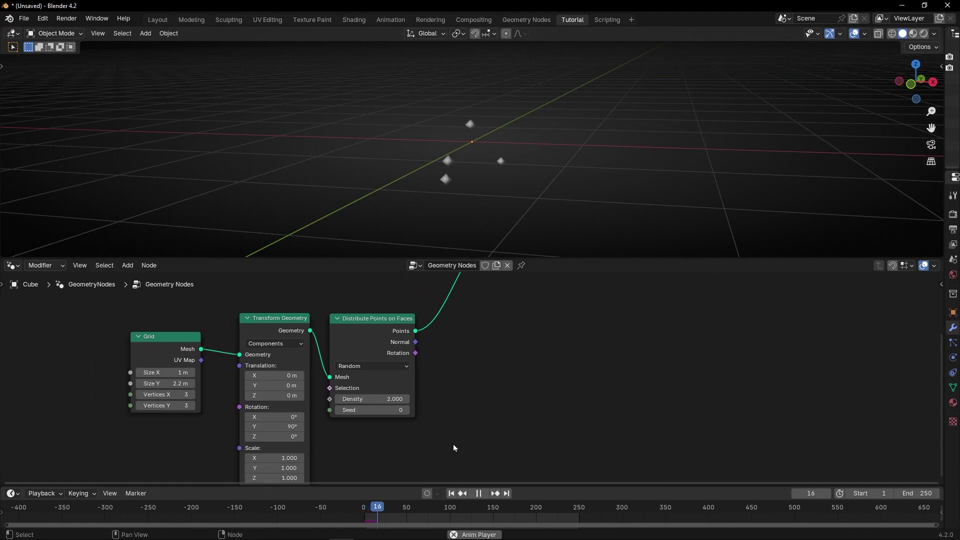
key(space)
middle_drag(470, 212, 458, 209)
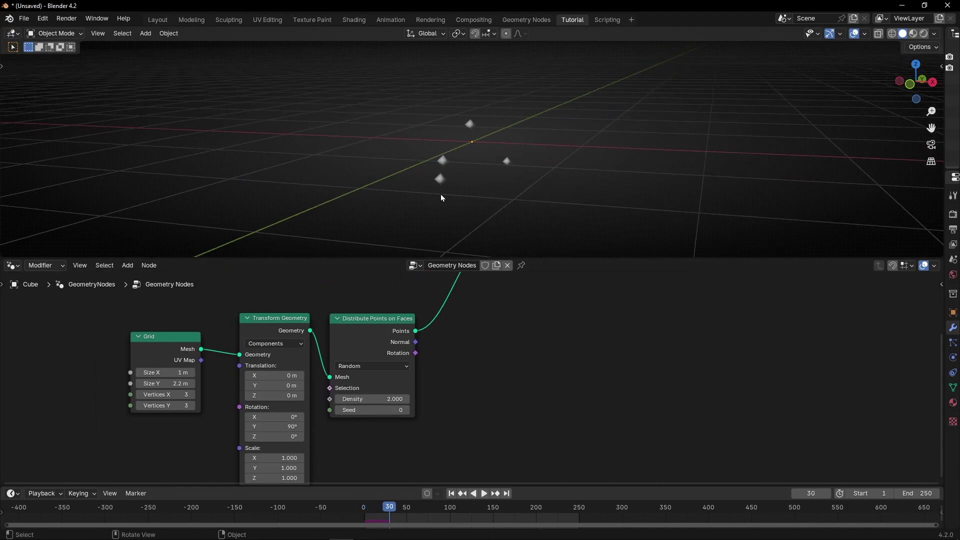
middle_drag(426, 389, 472, 359)
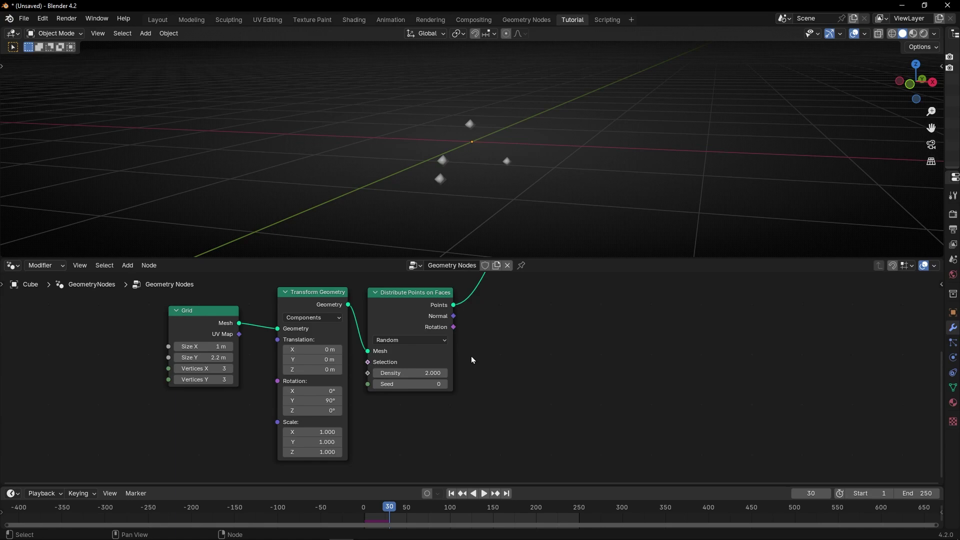
Step: Space out the Grid and Transform Geometry nodes, and drive the Seed of Distribute Points on Faces with a Scene Time node's Frame output
drag(228, 323, 190, 315)
drag(297, 303, 276, 303)
scroll(366, 397, up, 3)
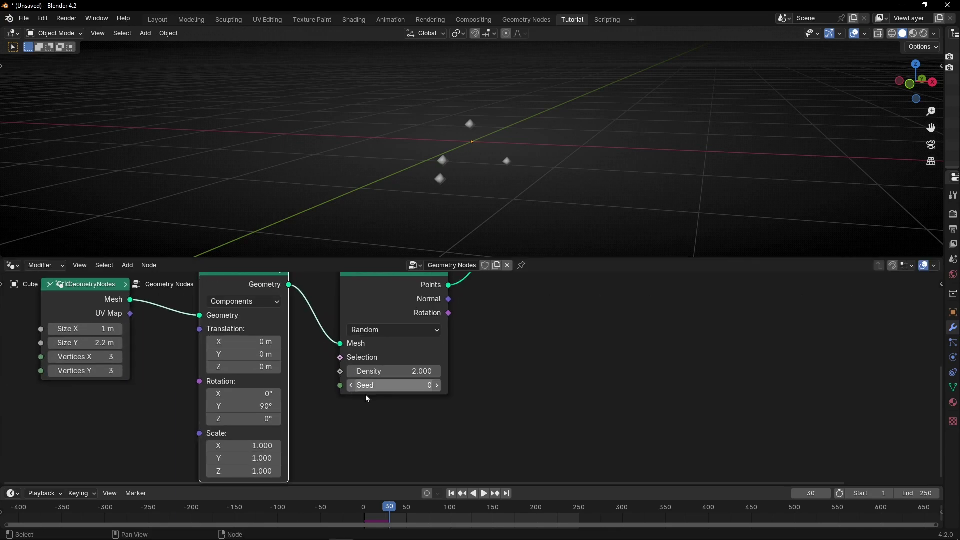
middle_drag(365, 398, 376, 382)
drag(350, 368, 329, 394)
text(sce)
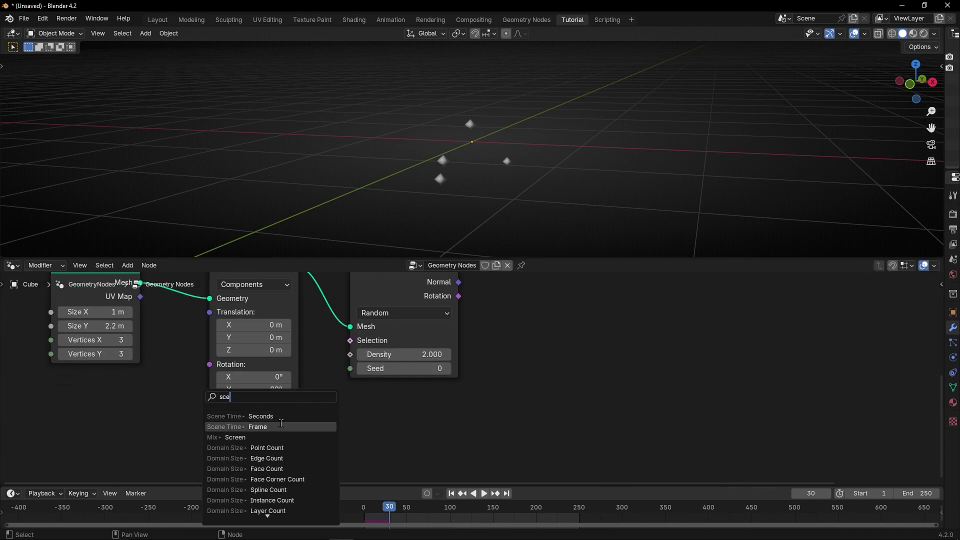
click(281, 424)
click(403, 428)
Step: Play the animation while viewing the emitted points from another angle, and return to frame 1
key(space)
mouse_move(496, 205)
middle_down()
mouse_move(369, 202)
mouse_move(586, 203)
mouse_move(419, 199)
mouse_move(554, 205)
mouse_move(478, 206)
middle_up()
key(space)
click(451, 493)
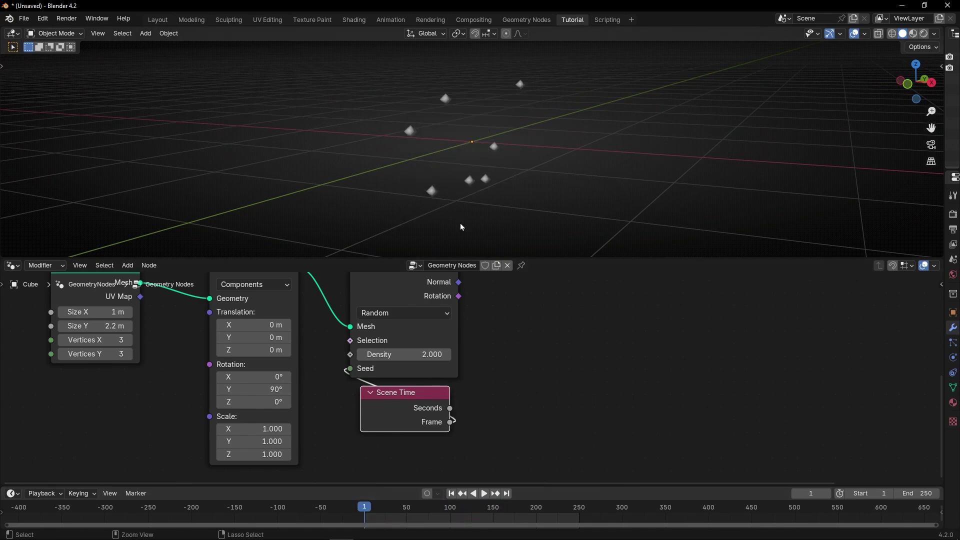
Step: Maximize the node editor and insert a Store Named Attribute node between Distribute Points on Faces and Join Geometry
key(ctrl+space)
key(ctrl+space)
middle_drag(490, 325, 406, 364)
key(ctrl+space)
key(shift+a)
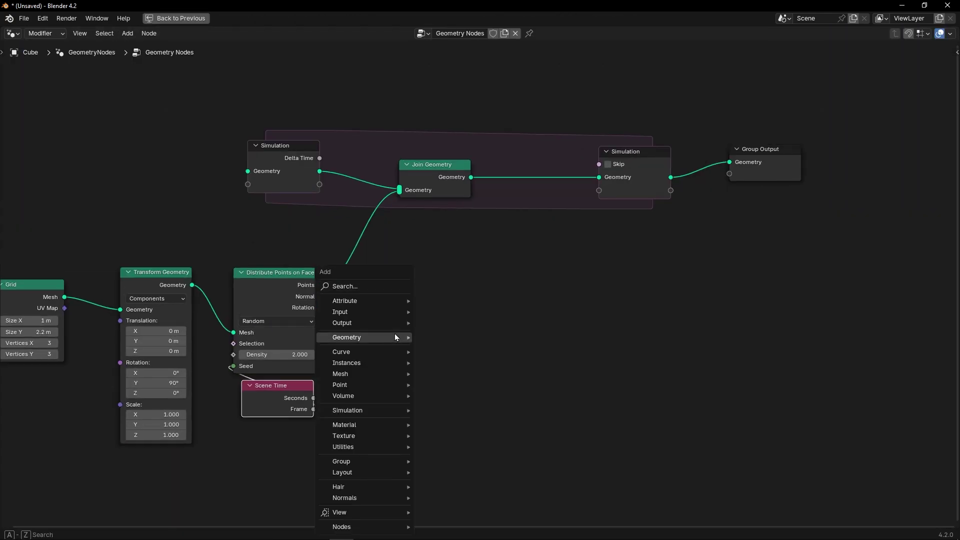
text(st)
key(Return)
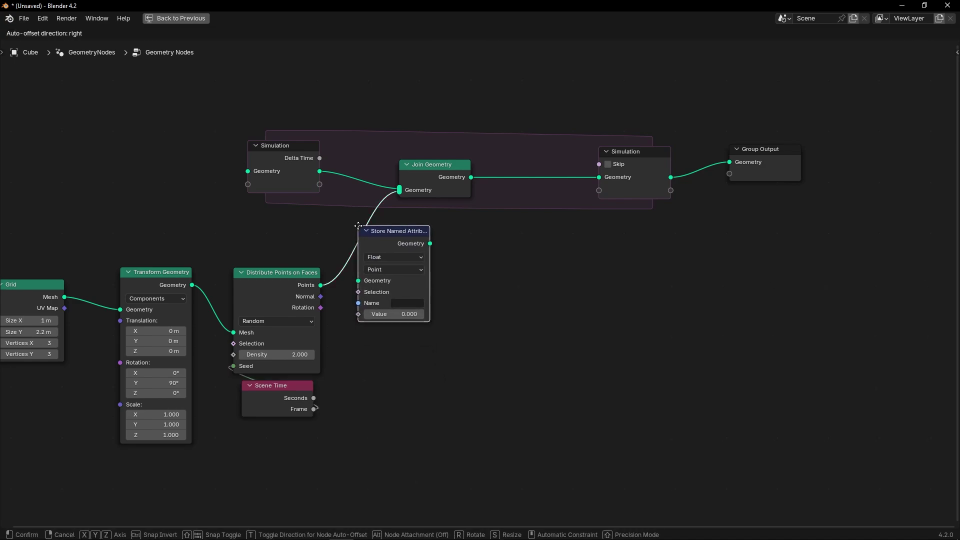
click(360, 224)
Step: Set the Store Named Attribute node's data type to Vector and its attribute name to velocity
scroll(441, 288, up, 3)
middle_drag(422, 294, 517, 272)
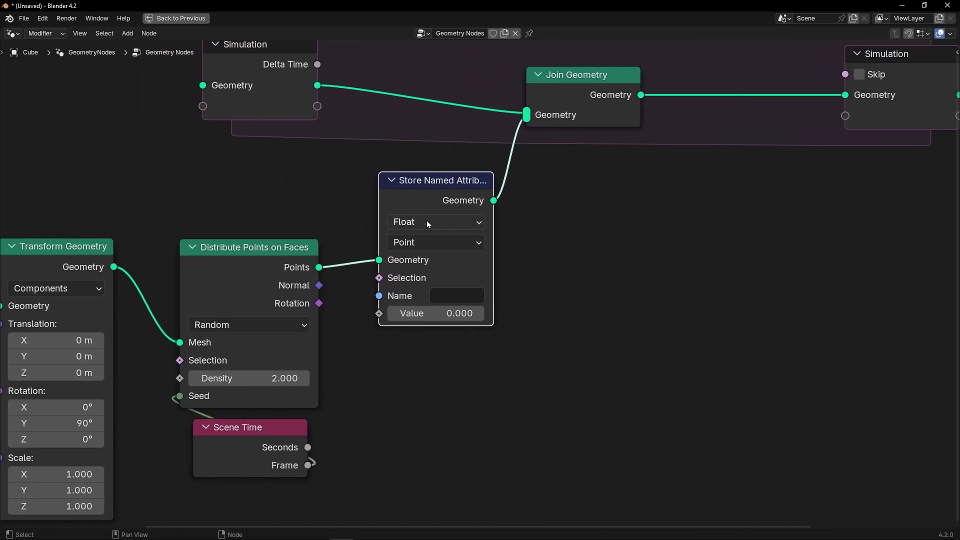
click(427, 221)
click(458, 297)
click(458, 296)
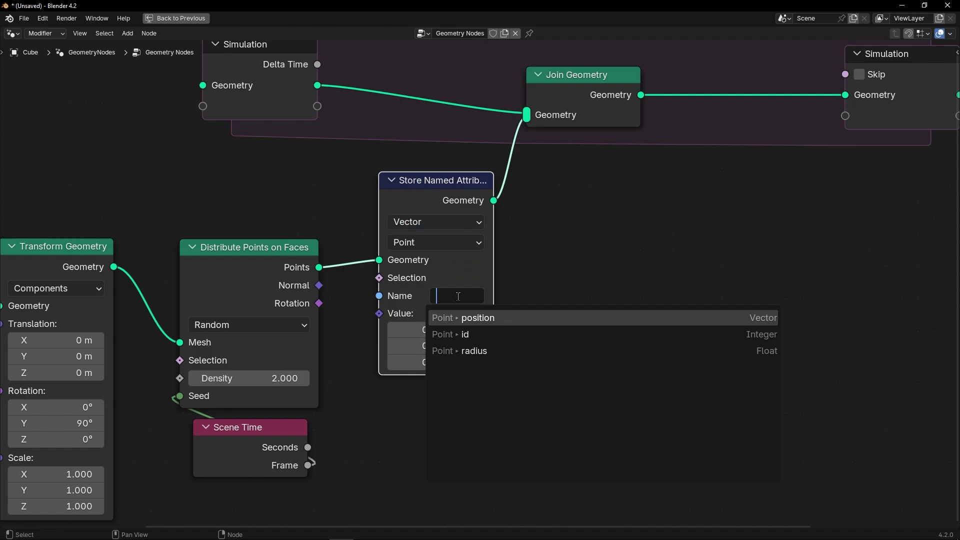
key(Return)
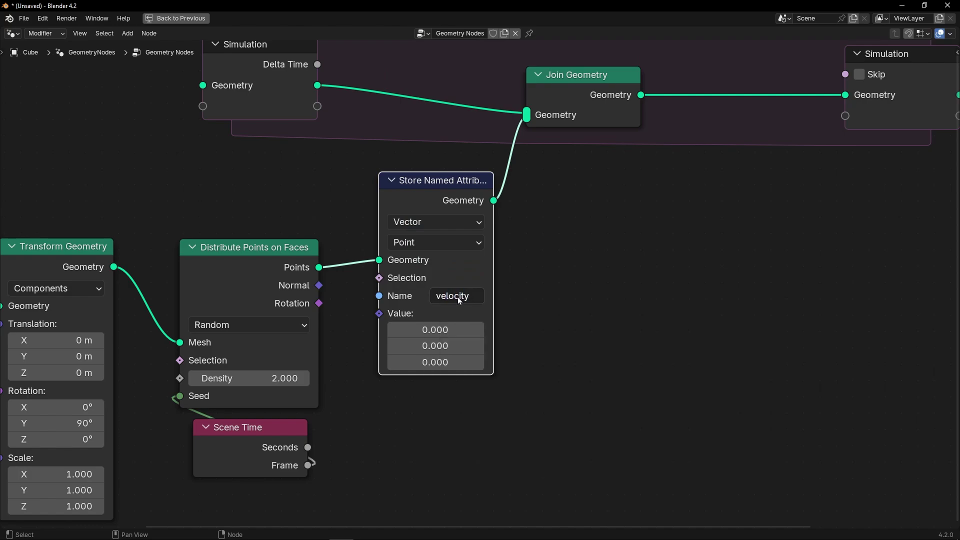
Step: Restore the split layout and set the first component of the stored velocity value to 1
key(ctrl+space)
middle_drag(515, 174, 545, 174)
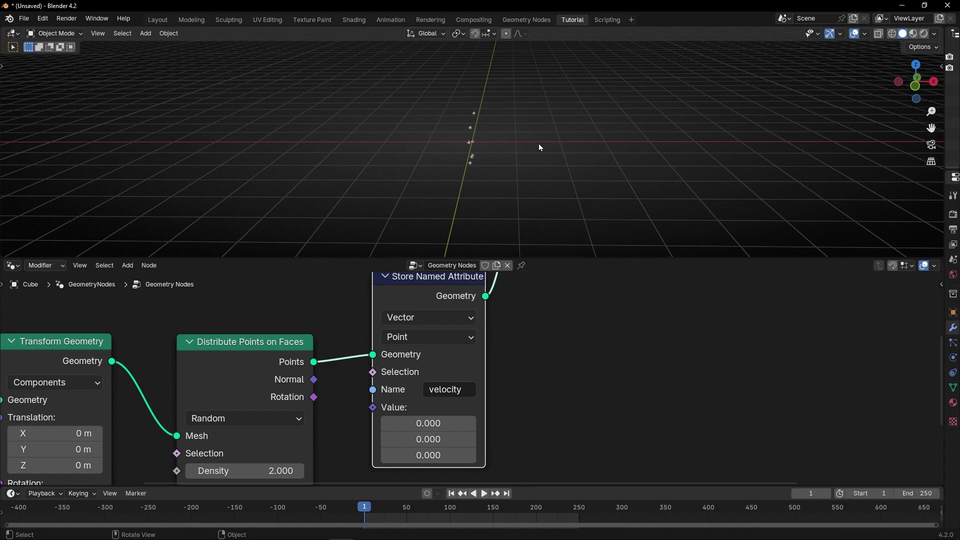
scroll(555, 308, up, 3)
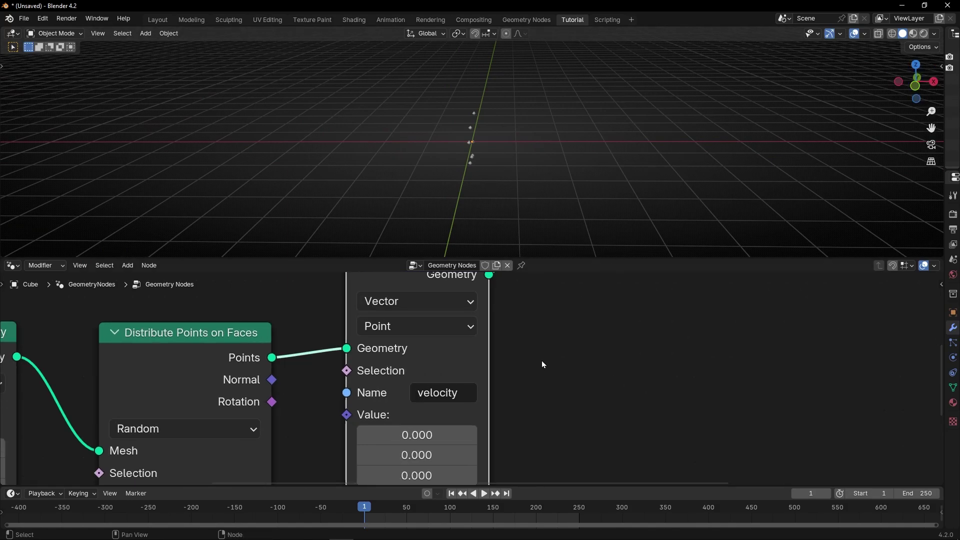
middle_drag(542, 361, 540, 339)
click(425, 412)
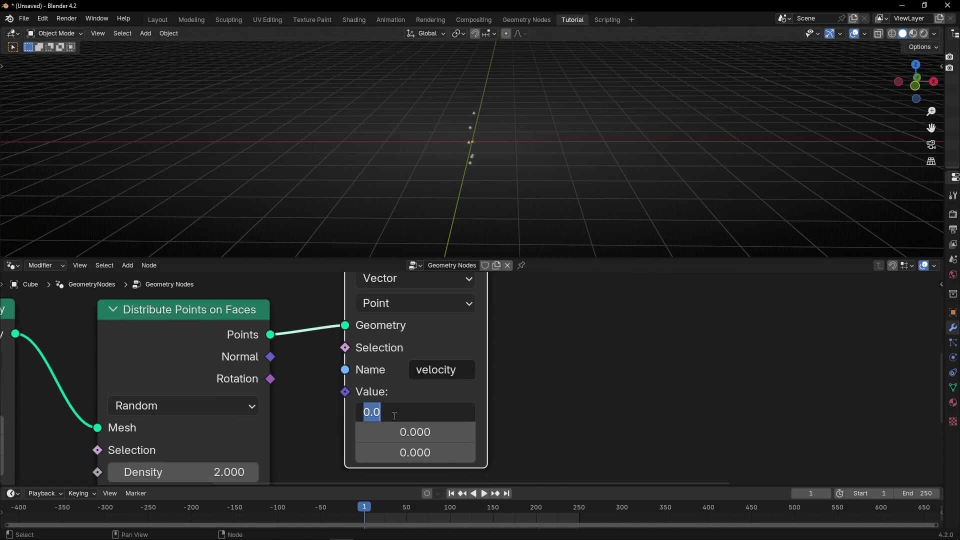
text(1)
key(Return)
Step: Insert a Set Position node between Join Geometry and the Simulation output node
scroll(394, 415, down, 5)
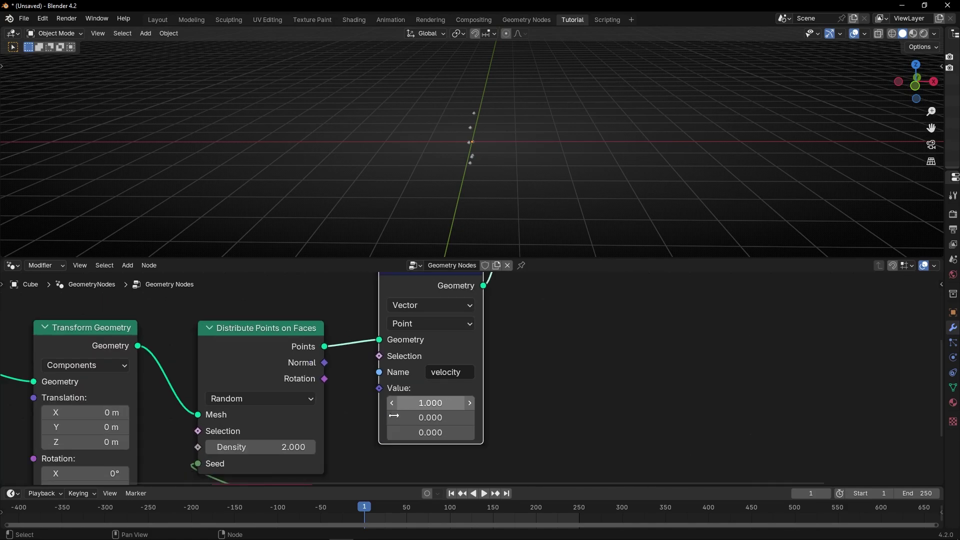
middle_drag(492, 382, 441, 392)
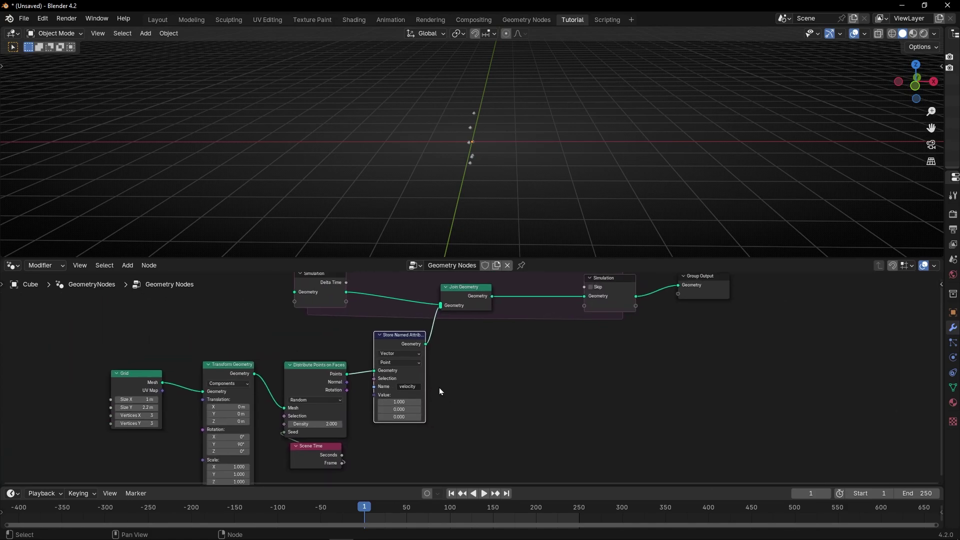
scroll(441, 393, up, 5)
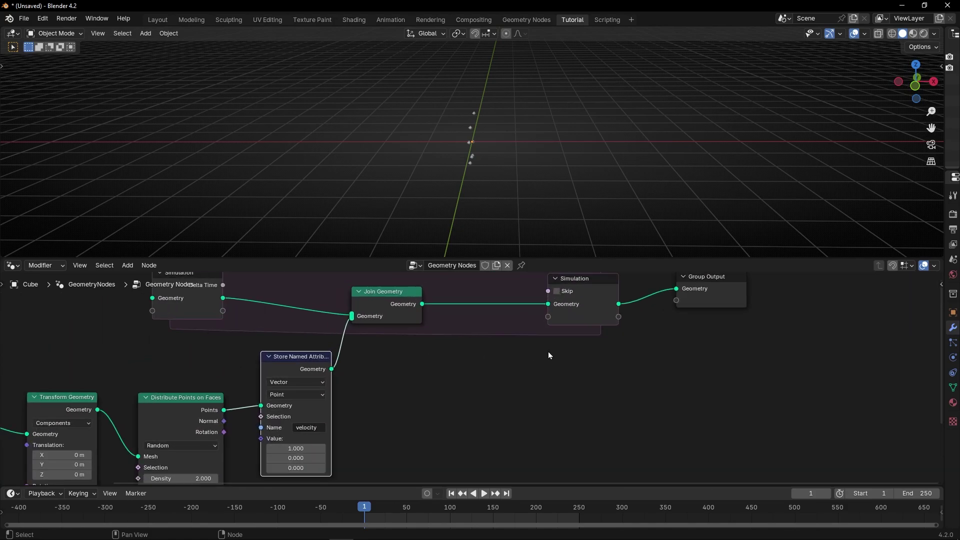
key(shift+a)
text(s)
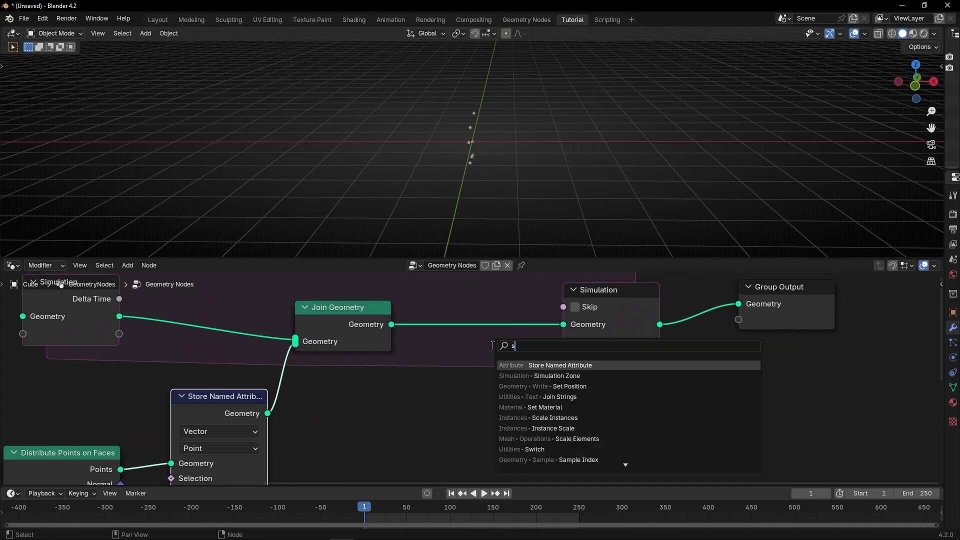
text(et)
key(Down)
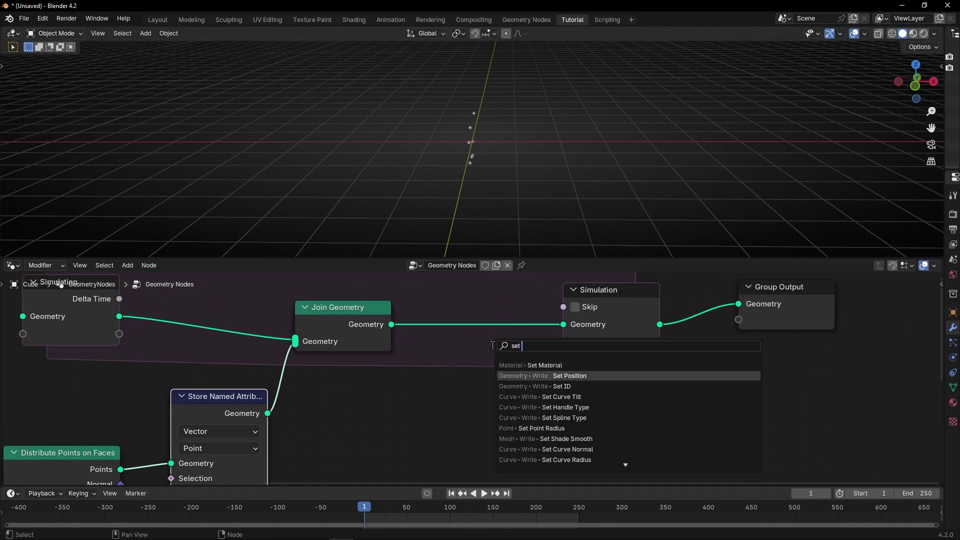
key(Return)
click(431, 282)
Step: Add a Named Attribute node reading the Vector attribute velocity, connect it to Set Position's Offset, and place it just below that node
middle_drag(388, 408, 412, 341)
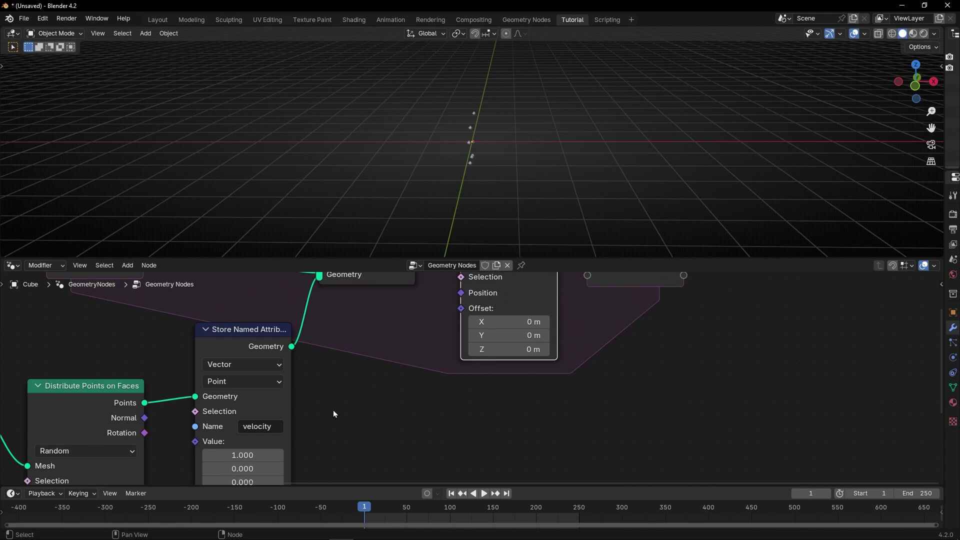
key(shift+a)
text(name)
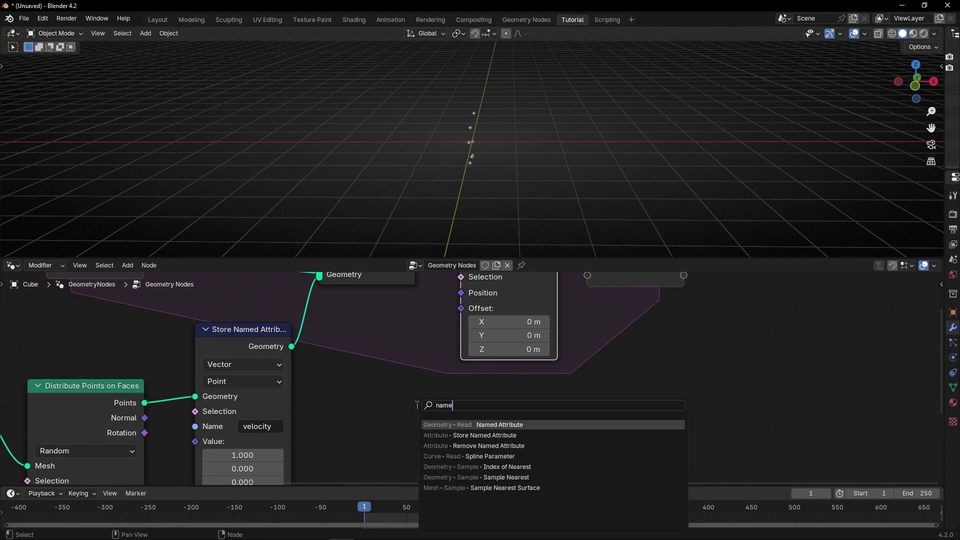
key(Return)
click(424, 380)
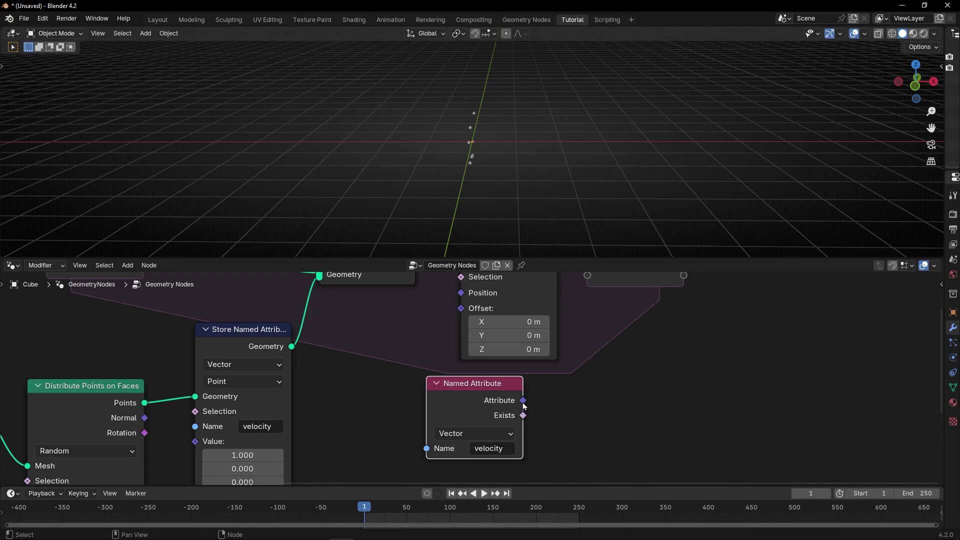
drag(456, 314, 461, 309)
drag(455, 402, 486, 361)
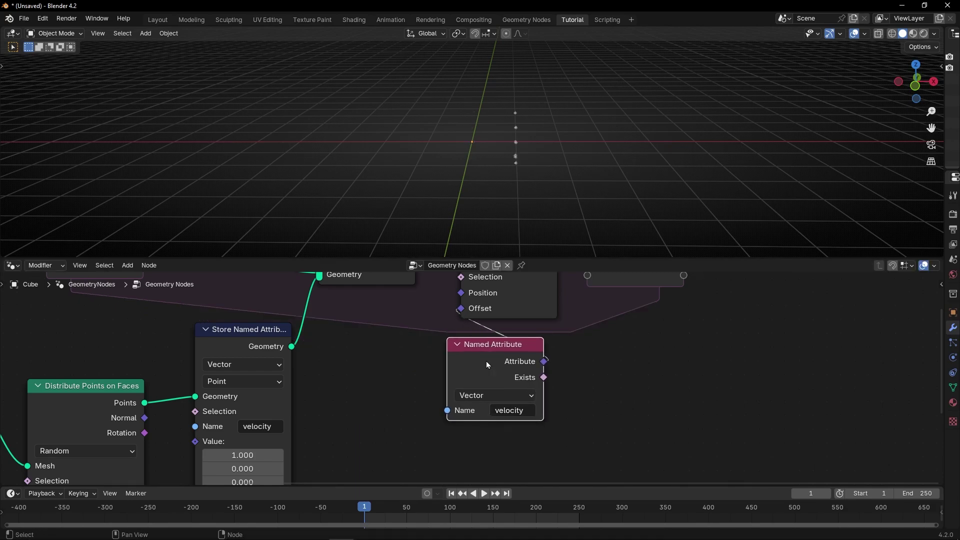
Step: Put the Store Named Attribute node in a frame labelled Initial Velocity
scroll(404, 386, down, 3)
middle_drag(404, 388, 412, 360)
drag(348, 340, 347, 348)
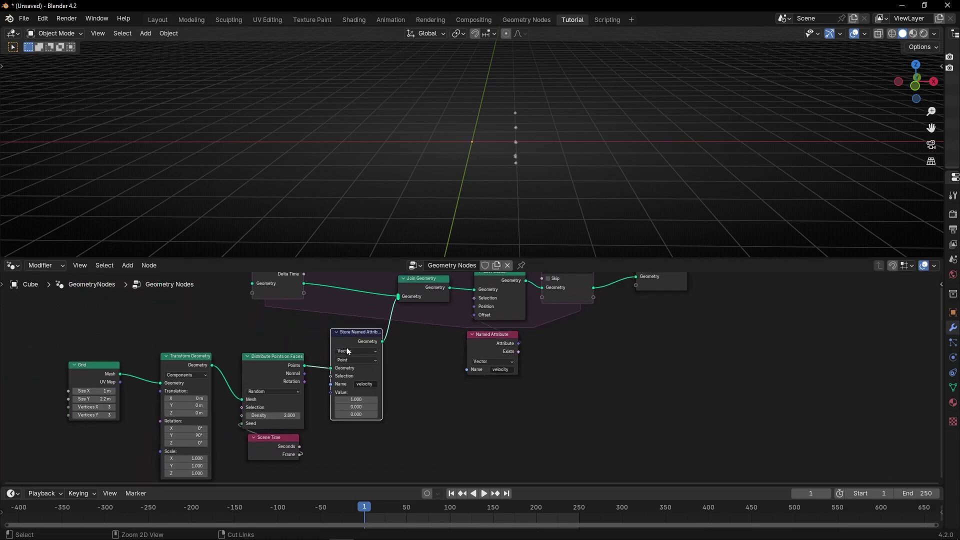
key(ctrl+j)
key(F2)
text(Initial Velocity)
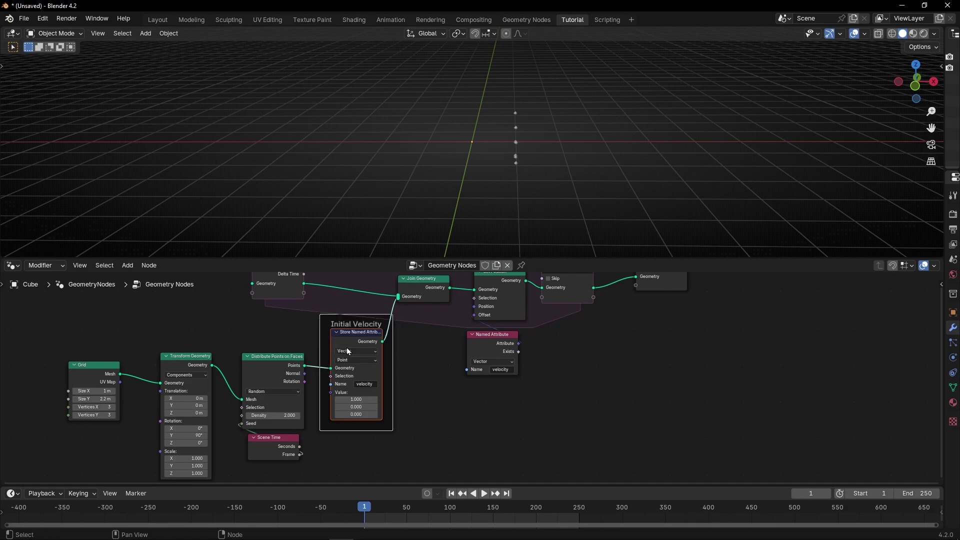
Step: Play the animation and view the moving particle stream from several angles
middle_drag(517, 165, 563, 149)
key(space)
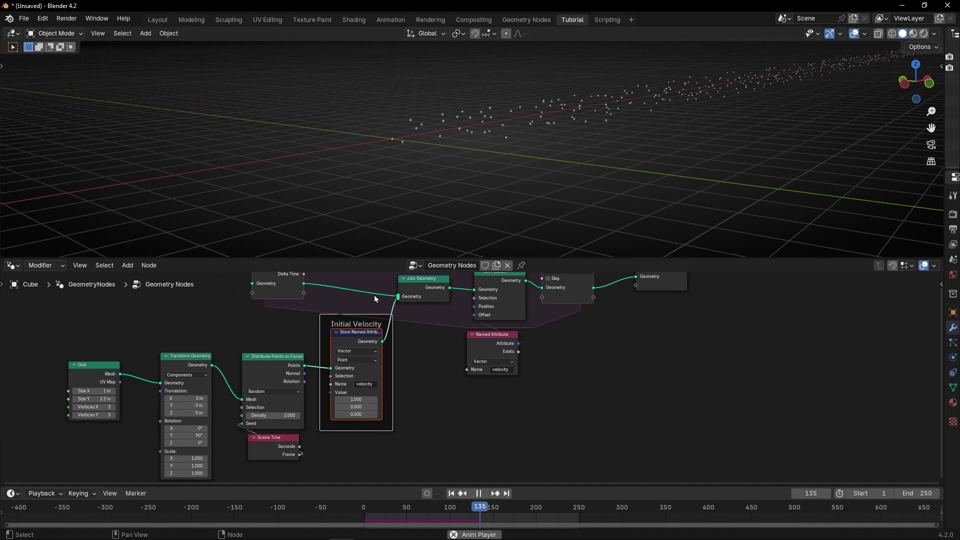
middle_drag(488, 176, 415, 188)
key(space)
middle_drag(499, 179, 352, 177)
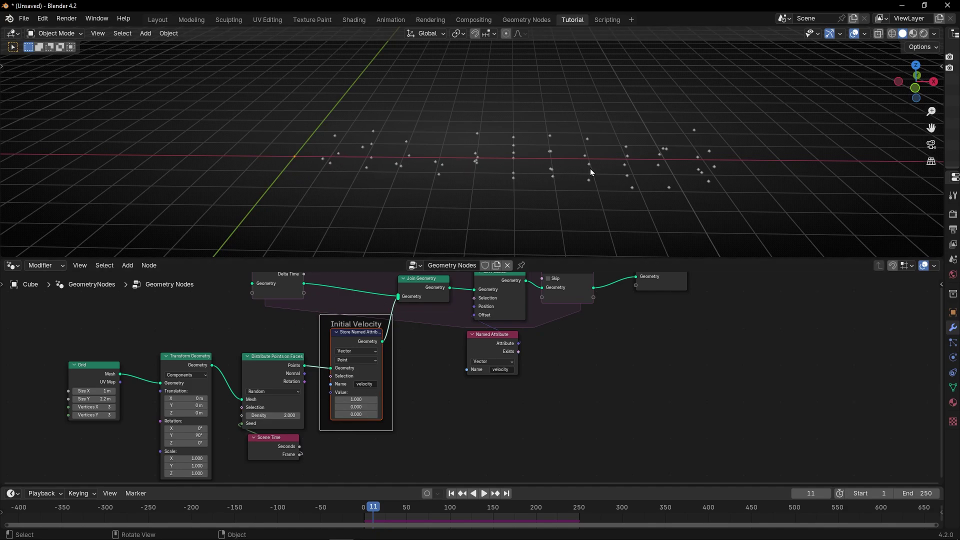
Step: Maximize the node editor and move Group Output, the Simulation output, Set Position and Named Attribute away from Join Geometry to make room
key(ctrl+space)
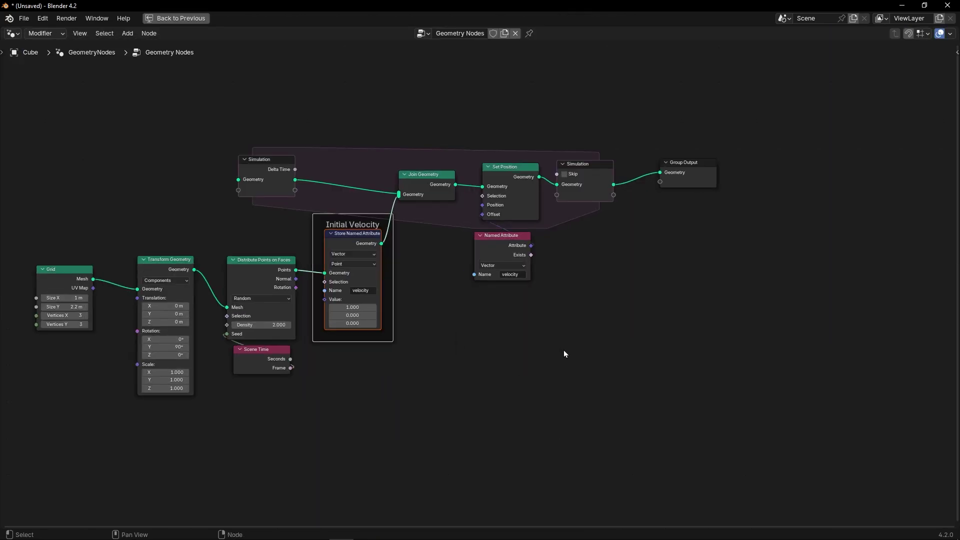
ctrl+middle_drag(564, 351, 459, 339)
drag(717, 137, 913, 155)
drag(560, 162, 814, 158)
drag(373, 115, 575, 121)
drag(357, 252, 536, 329)
Step: Insert a Vector Math node set to Scale between the velocity attribute and Set Position's Offset, and stack the three nodes neatly
key(shift+a)
text(vector)
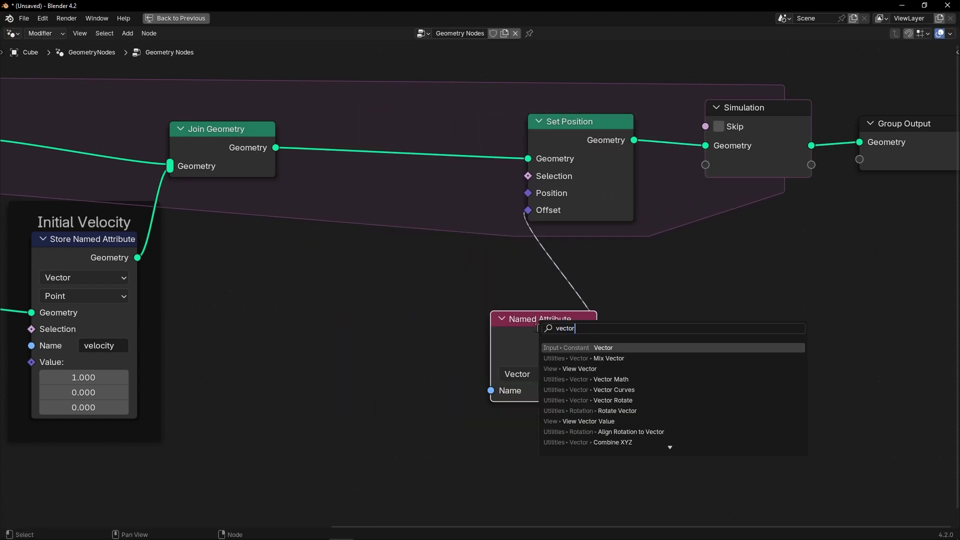
text( m)
key(Return)
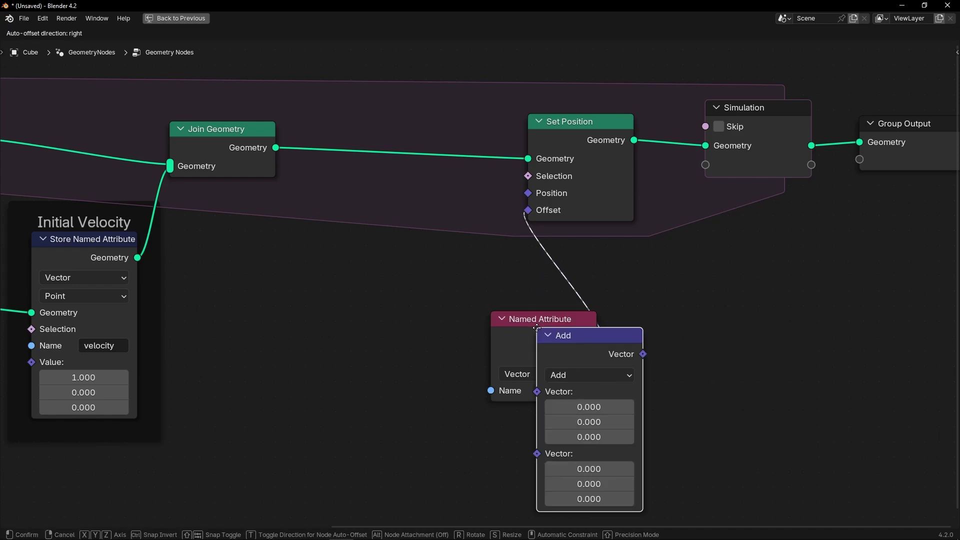
click(672, 303)
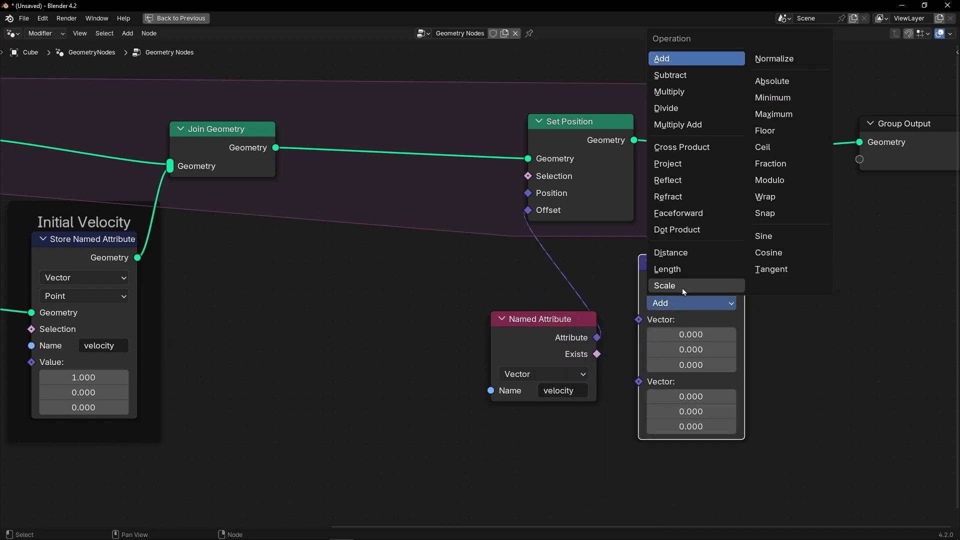
click(683, 287)
drag(647, 346, 580, 310)
drag(556, 346, 687, 362)
click(796, 134)
drag(797, 135, 669, 120)
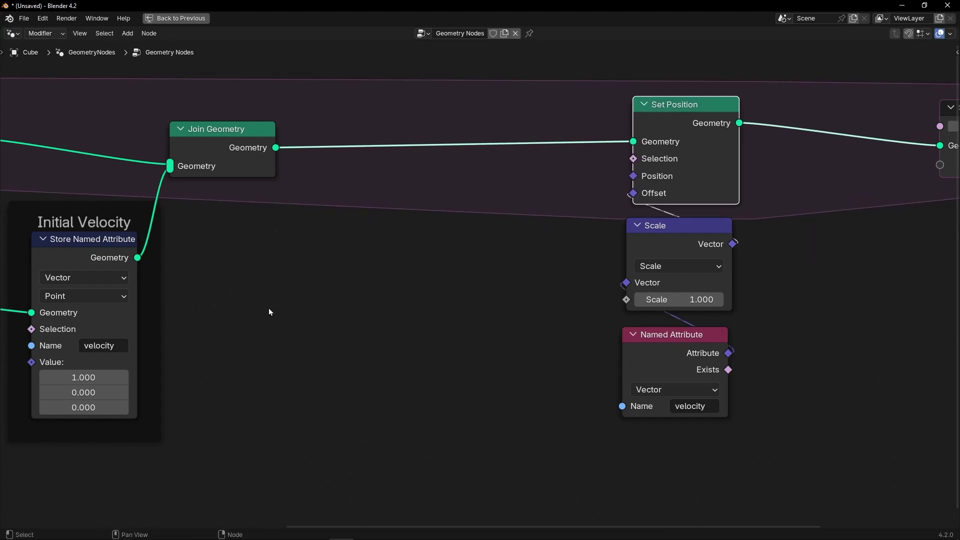
Step: Restore the split layout, play the animation, and lower the Scale node's factor to 0.150
key(ctrl+space)
key(space)
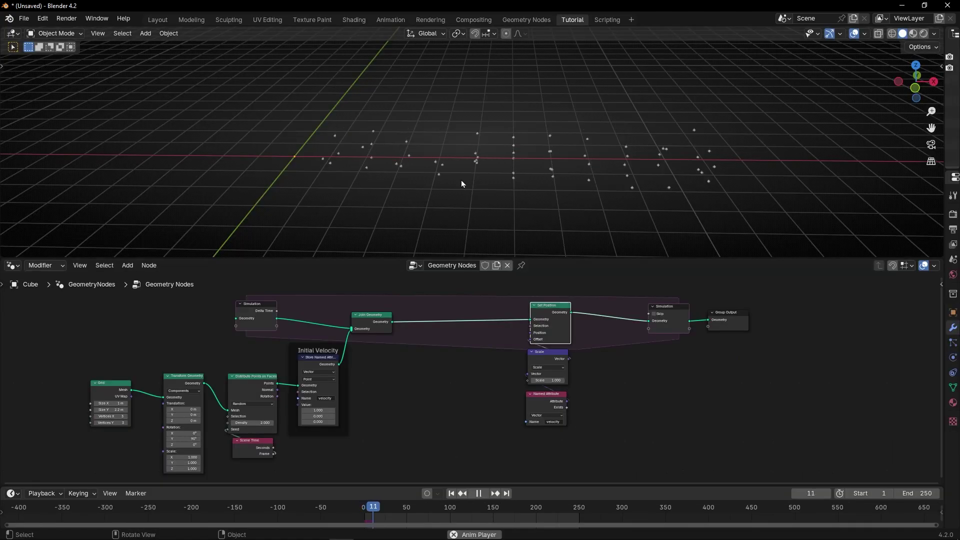
scroll(632, 354, up, 4)
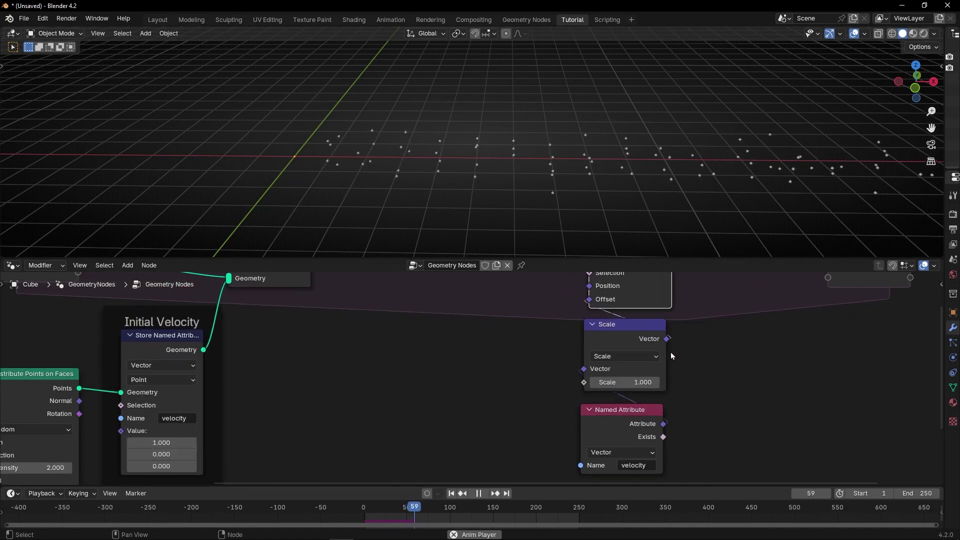
scroll(494, 342, down, 2)
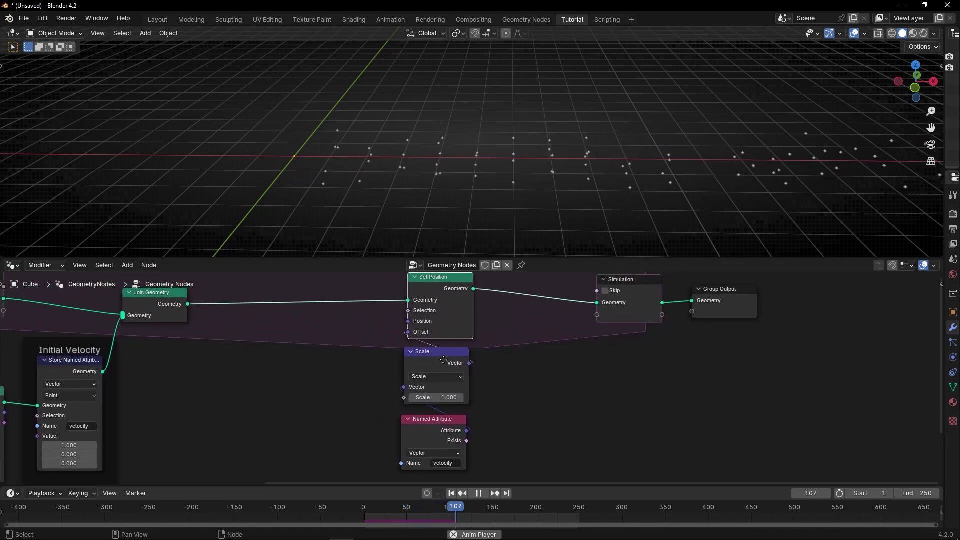
shift+drag(435, 397, 403, 398)
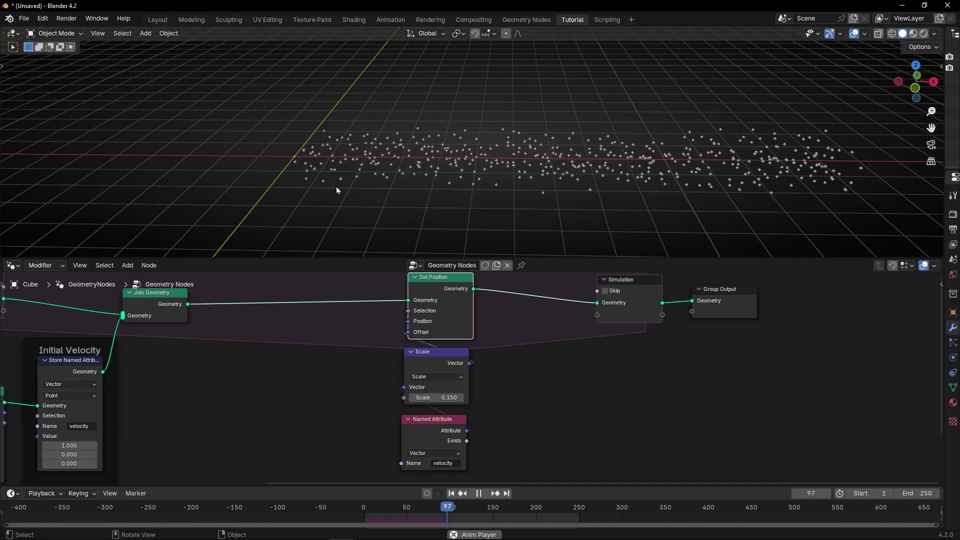
Step: Set the factor of the Scale node feeding Set Position's Offset to 0.5 and stop the playback
mouse_move(436, 397)
mouse_down()
mouse_move(464, 398)
mouse_move(436, 398)
mouse_up()
click(448, 396)
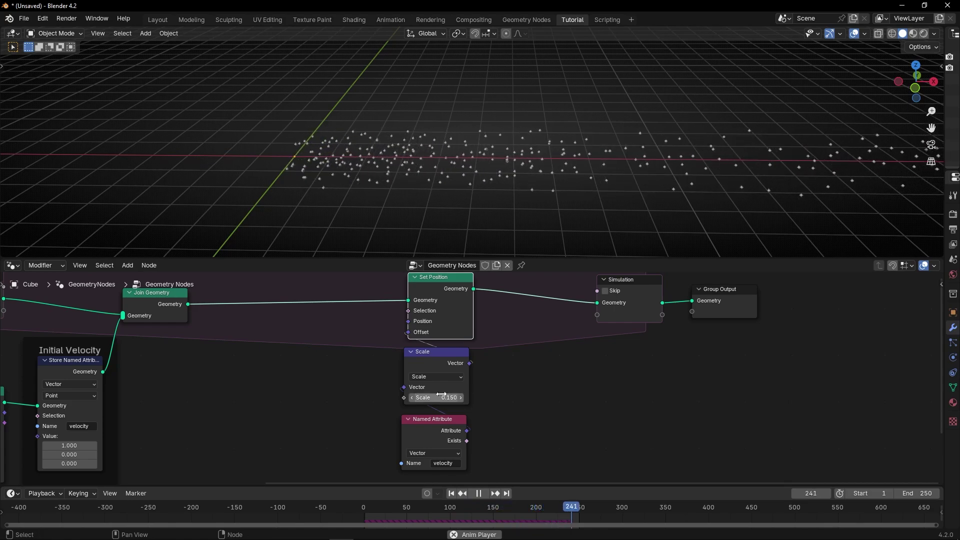
text(0.5)
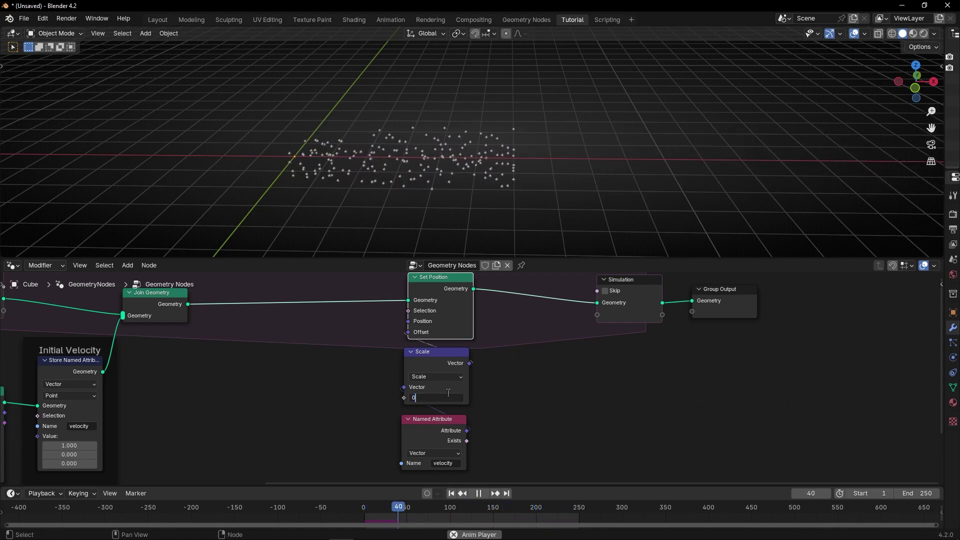
key(Return)
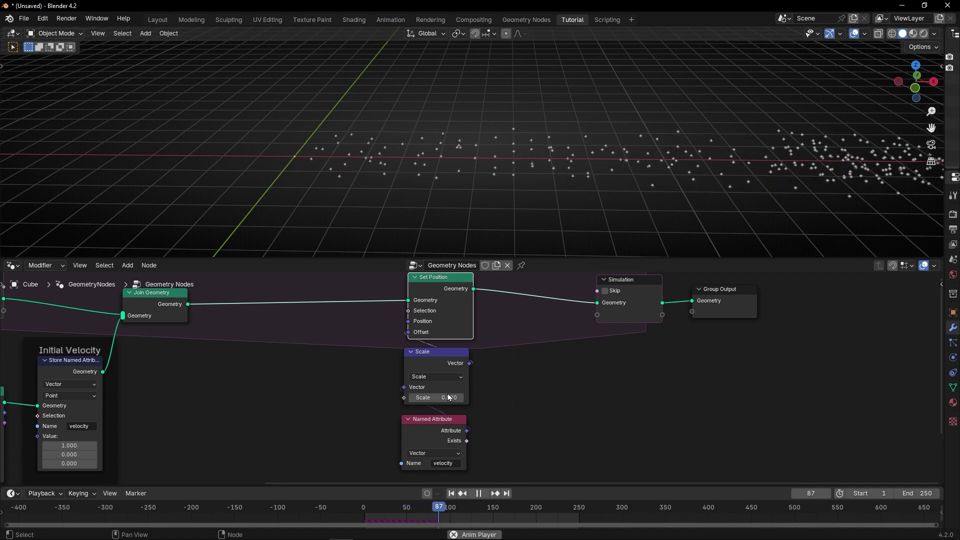
key(space)
Step: Maximize the node editor and insert a Store Named Attribute node between Join Geometry and Set Position
scroll(312, 395, up, 2)
middle_drag(312, 394, 424, 405)
key(ctrl+space)
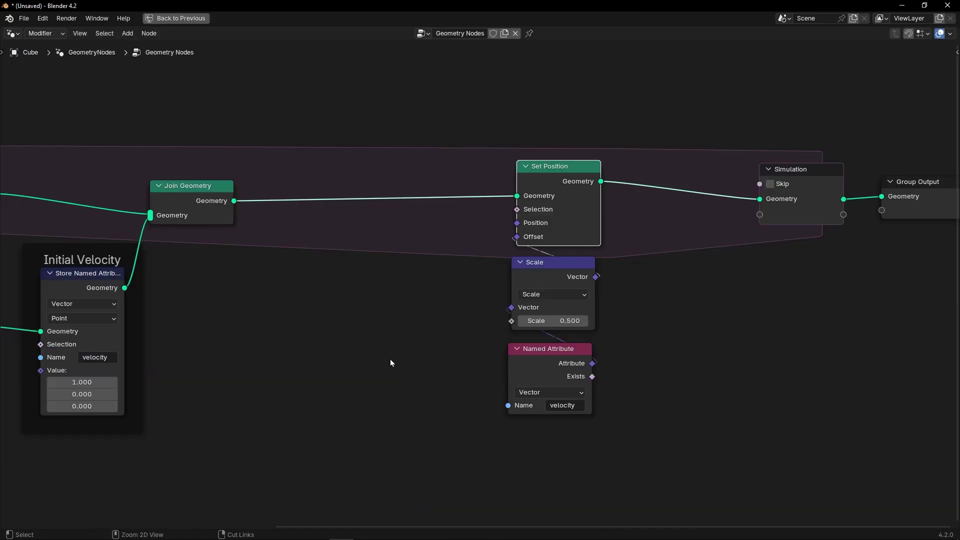
key(shift+a)
text(stor)
key(Return)
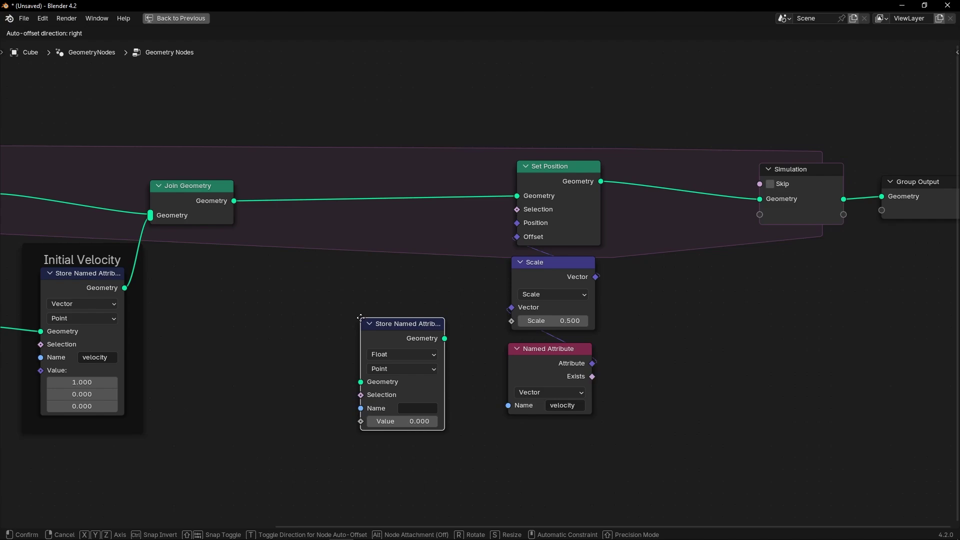
click(300, 159)
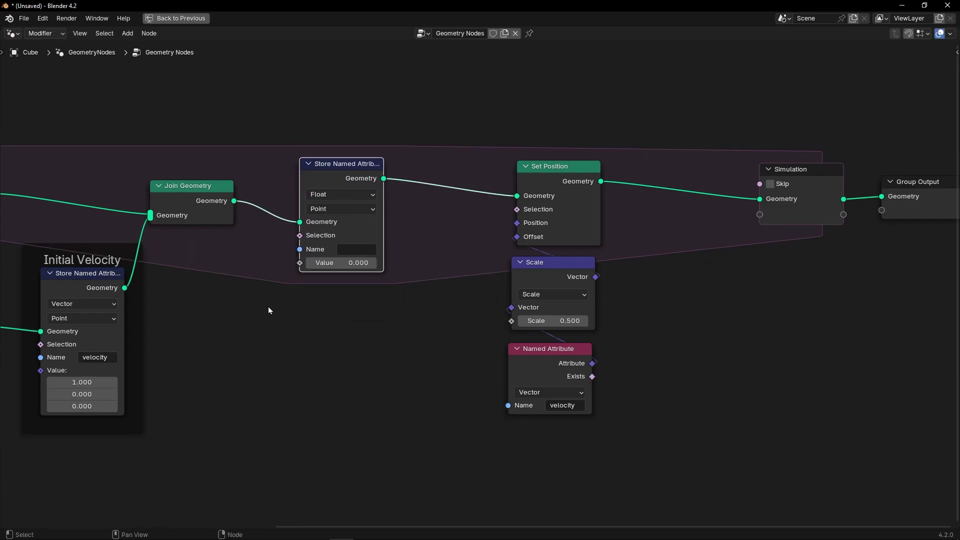
Step: Name the new Store Named Attribute's attribute velocity and set its data type to Vector
text(velocity)
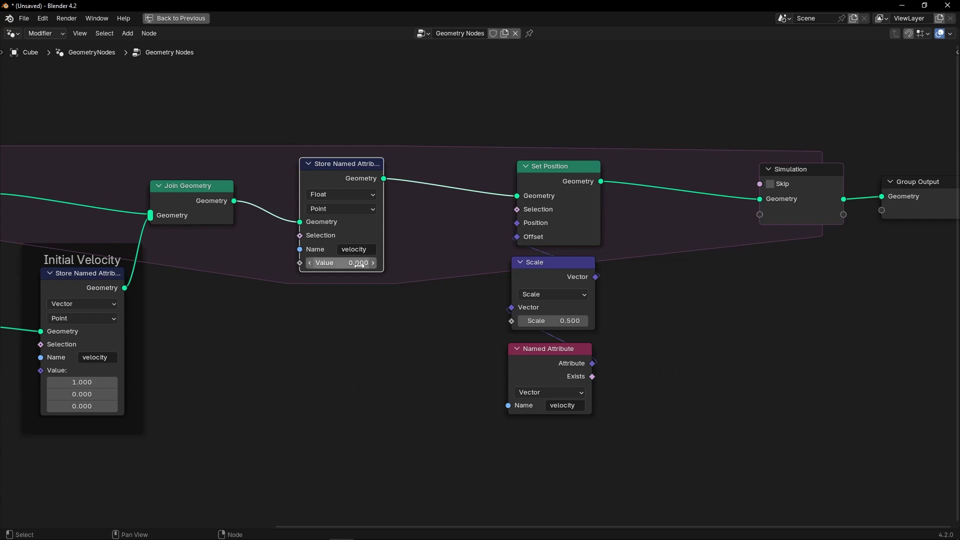
click(344, 196)
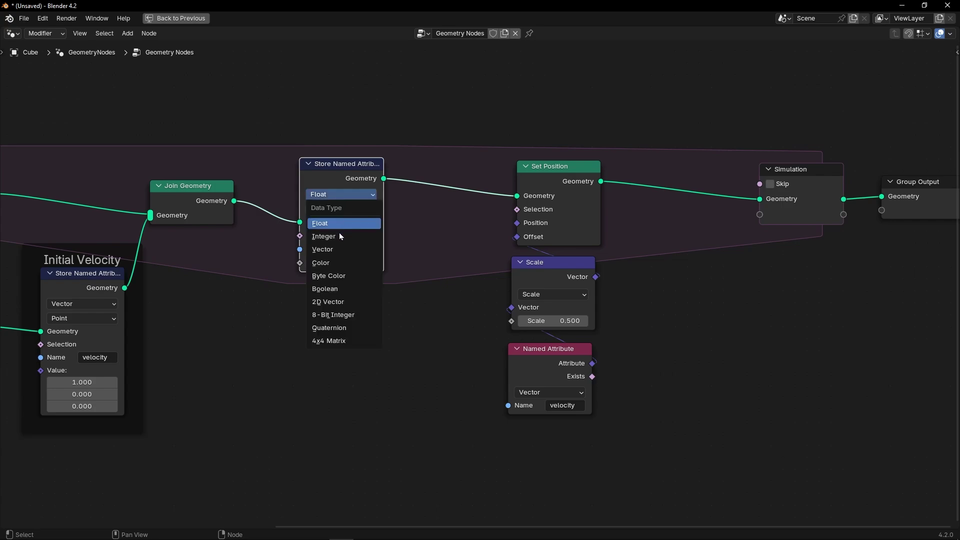
click(335, 250)
Step: Duplicate the Scale node, connect its Vector output to the new Store Named Attribute's Value, and place it directly beneath that node
middle_drag(311, 339, 376, 342)
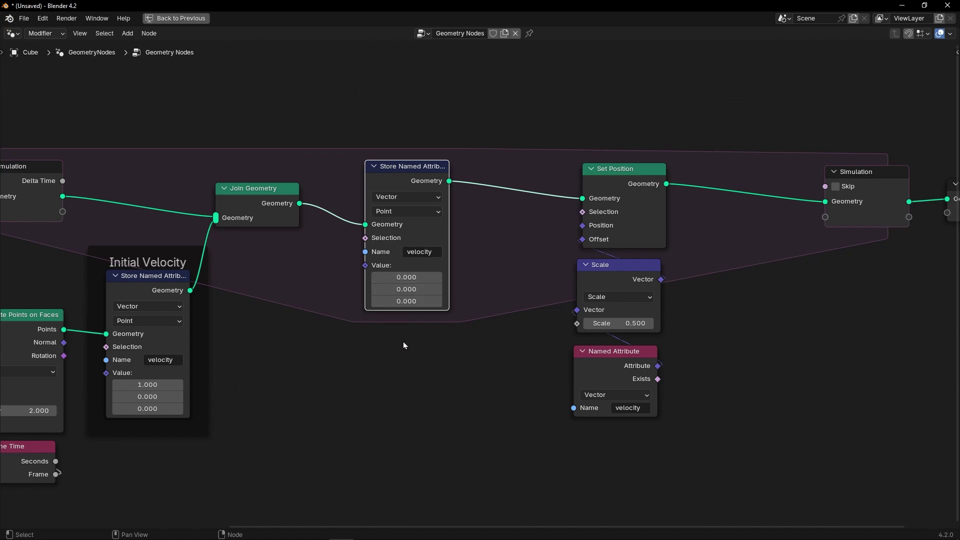
key(shift+d)
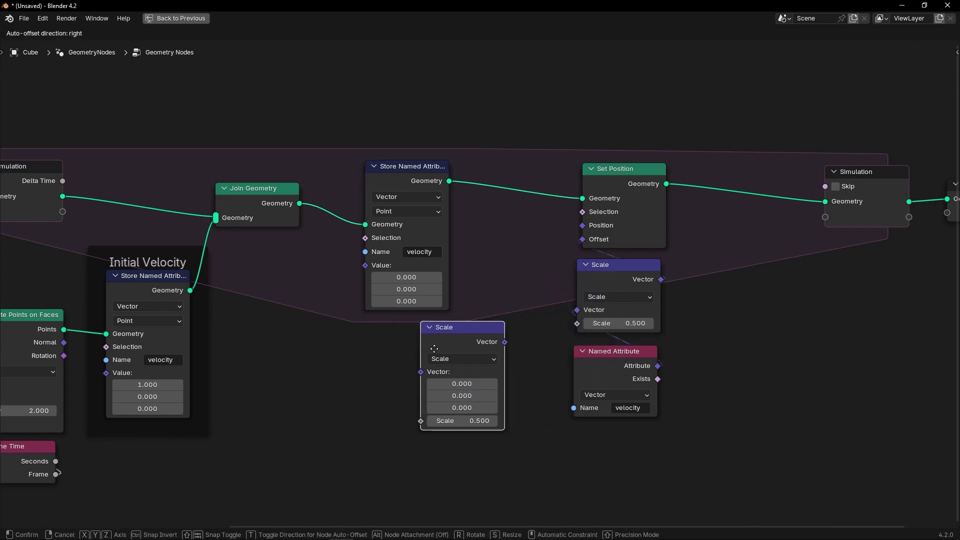
click(455, 345)
drag(459, 342, 396, 303)
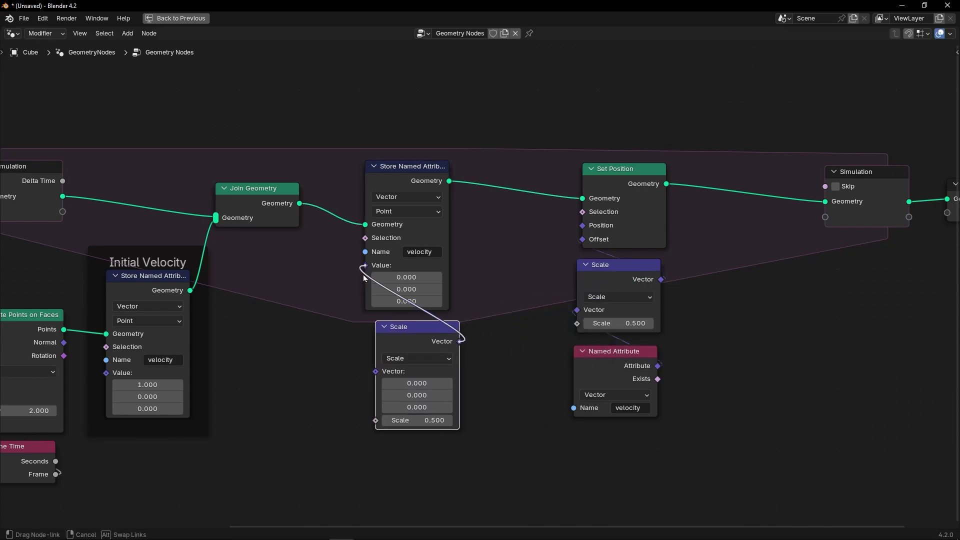
drag(363, 275, 364, 266)
drag(406, 328, 393, 300)
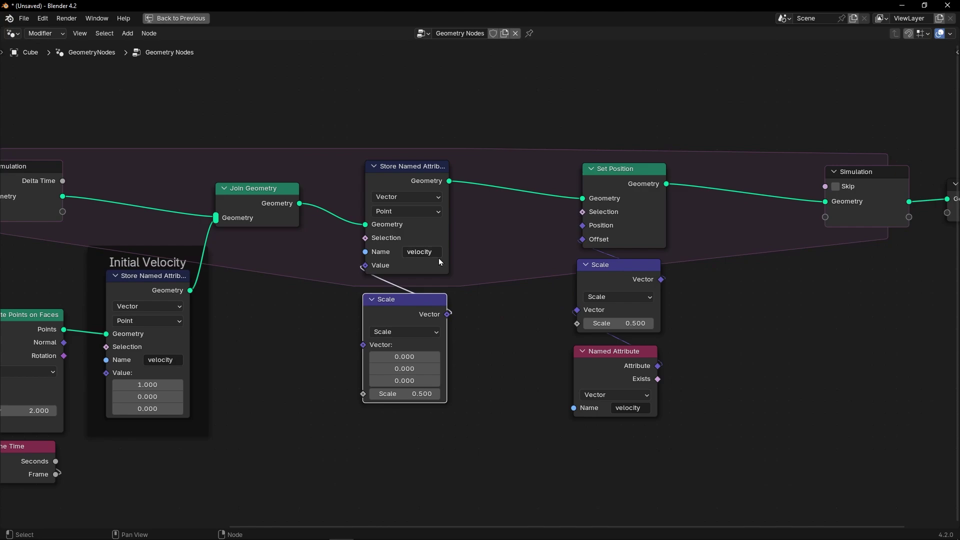
Step: Duplicate the velocity Named Attribute node, connect its Attribute output to the new Scale node's Vector input, and place it below
click(614, 368)
key(shift+d)
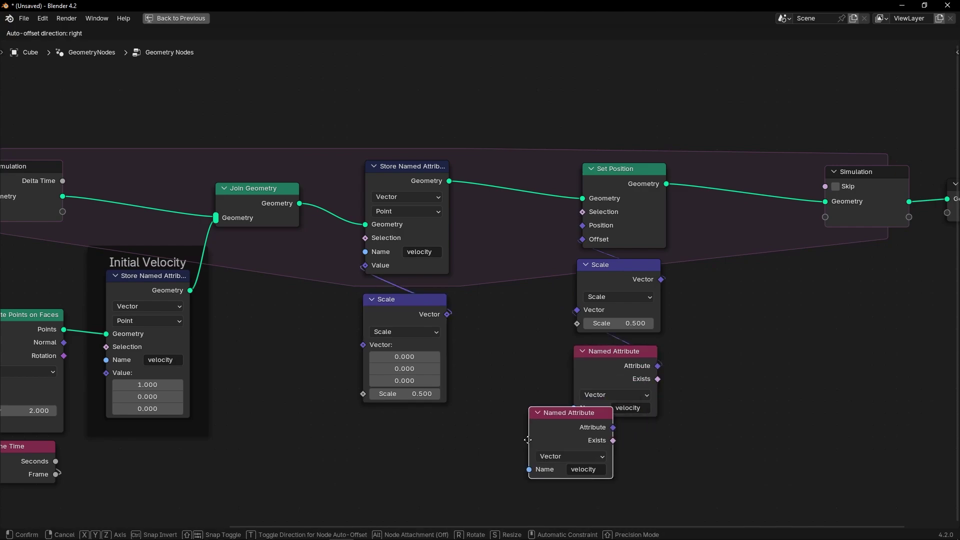
click(429, 440)
drag(435, 437, 363, 346)
drag(376, 430, 389, 398)
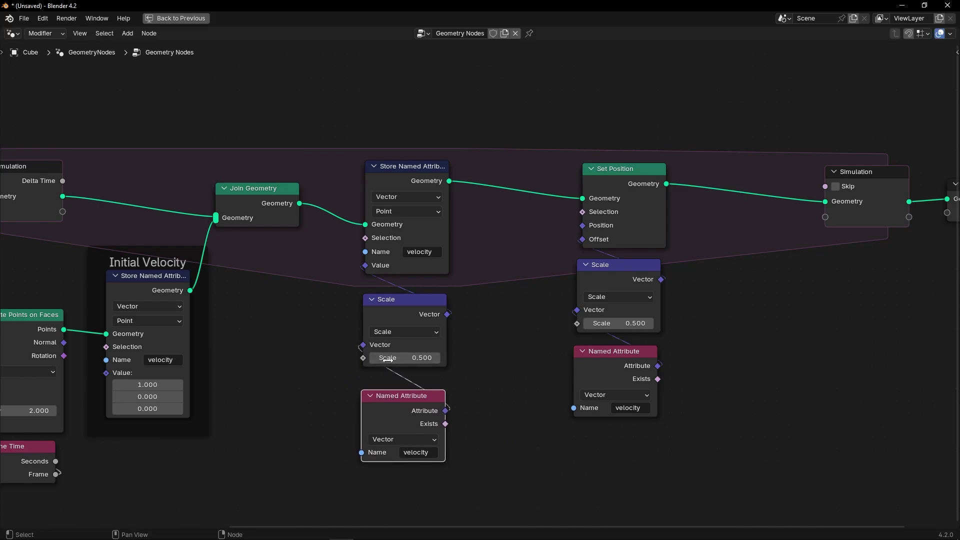
Step: Set the new Scale node's factor to 1 and briefly play the animation in the restored split layout
click(395, 358)
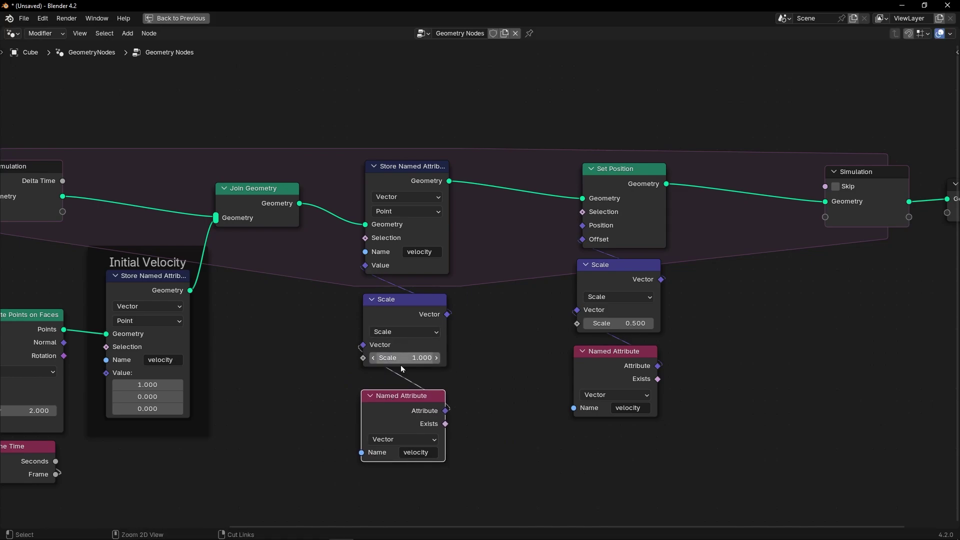
key(ctrl+space)
key(space)
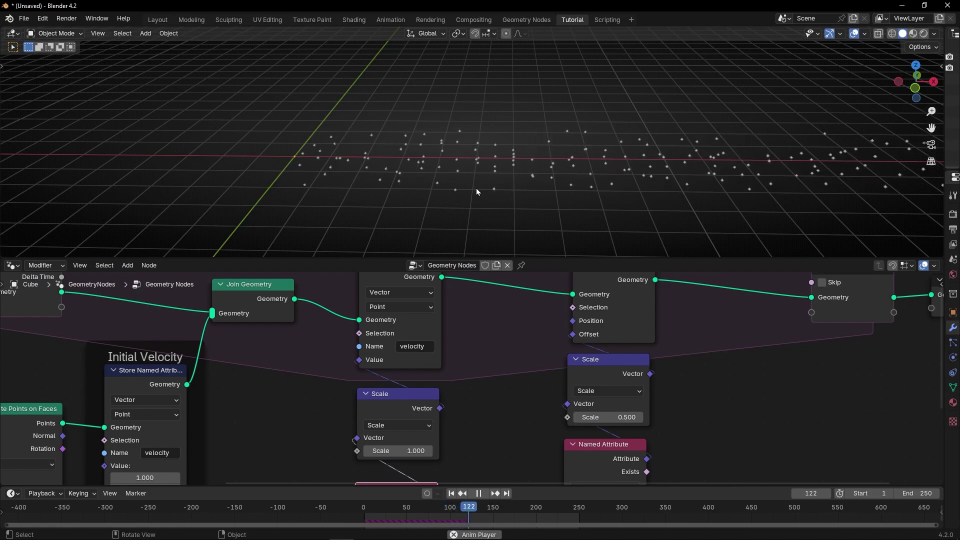
key(space)
Step: Move the duplicated Named Attribute closer beneath its Scale node and set that Scale node's factor to 0.9
middle_drag(469, 426, 470, 367)
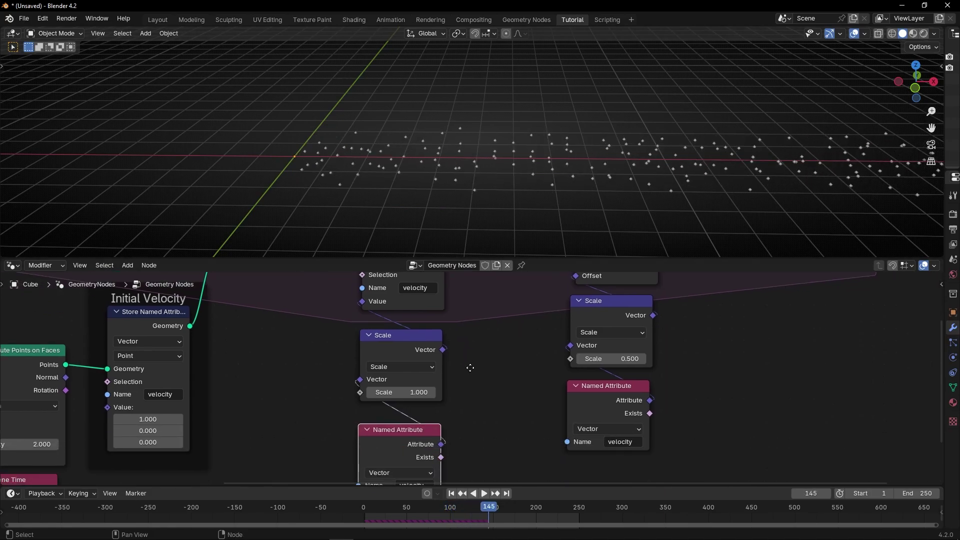
drag(400, 434, 400, 420)
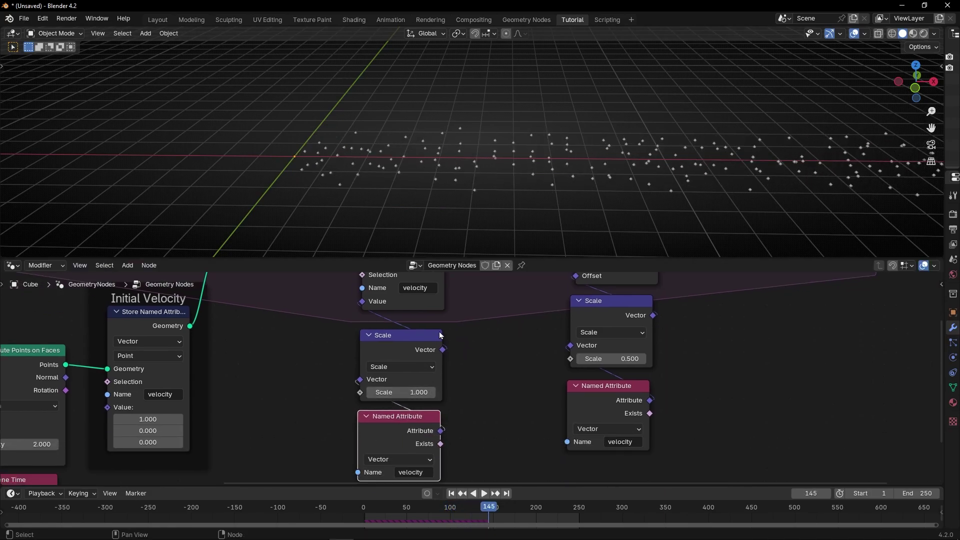
scroll(450, 350, down, 3)
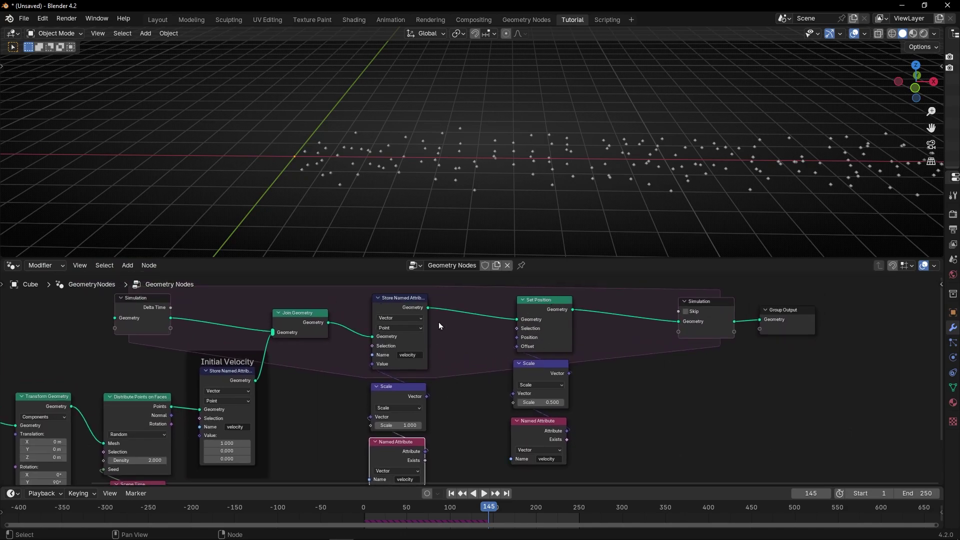
scroll(383, 351, up, 4)
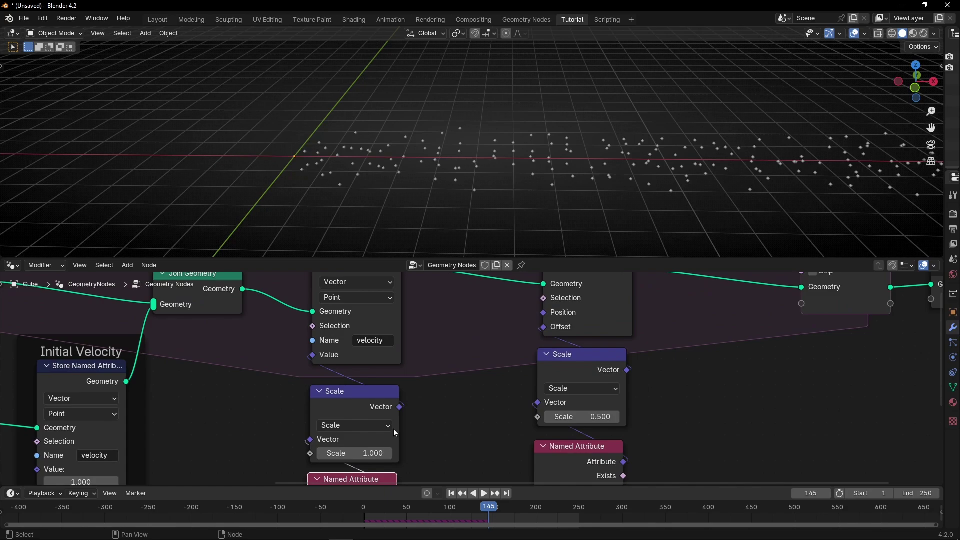
scroll(395, 436, down, 2)
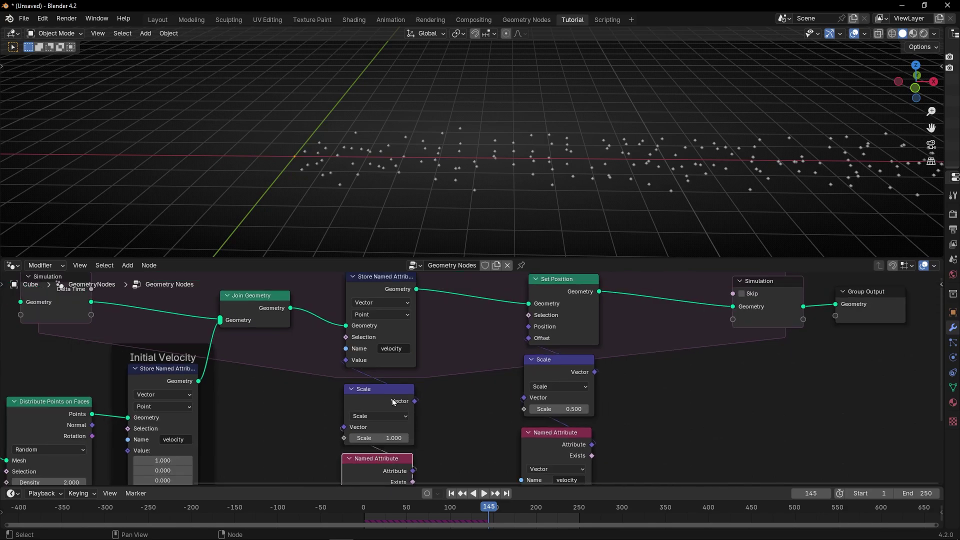
scroll(421, 422, up, 3)
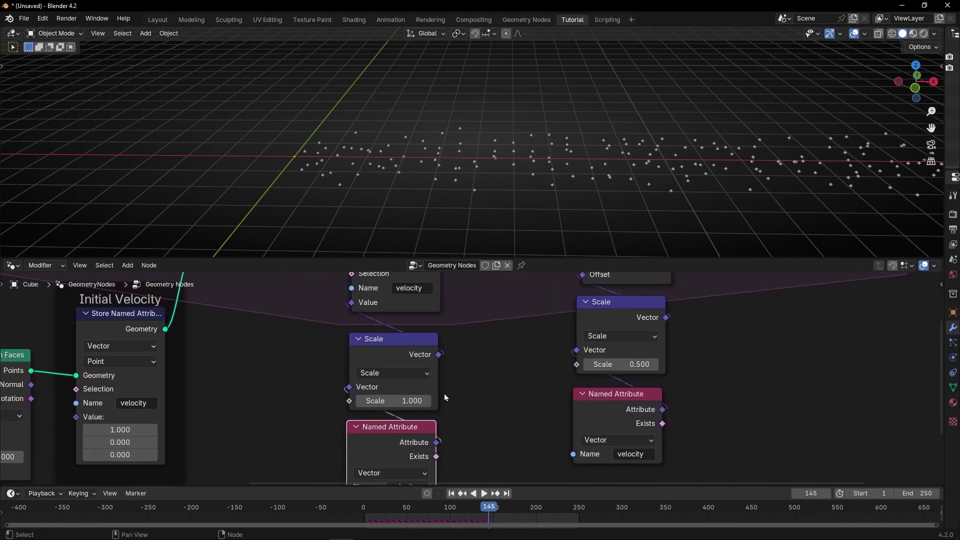
click(403, 381)
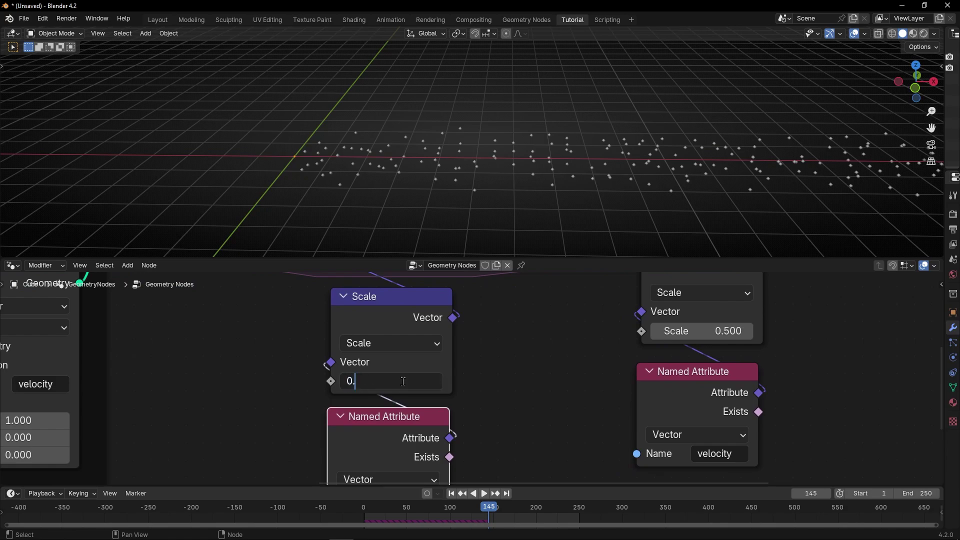
key(Return)
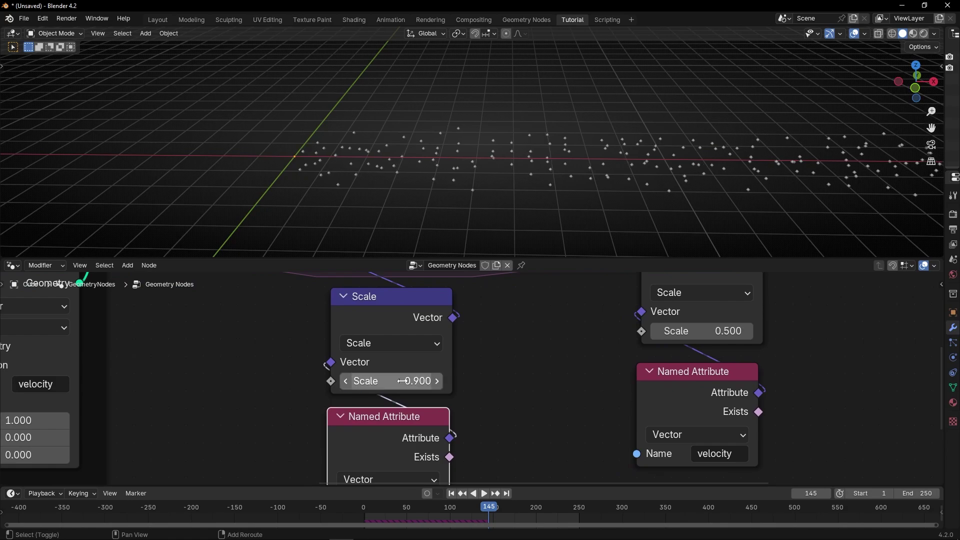
Step: Return to the first frame and play the animation to see how the particles slow down
key(shift+Left)
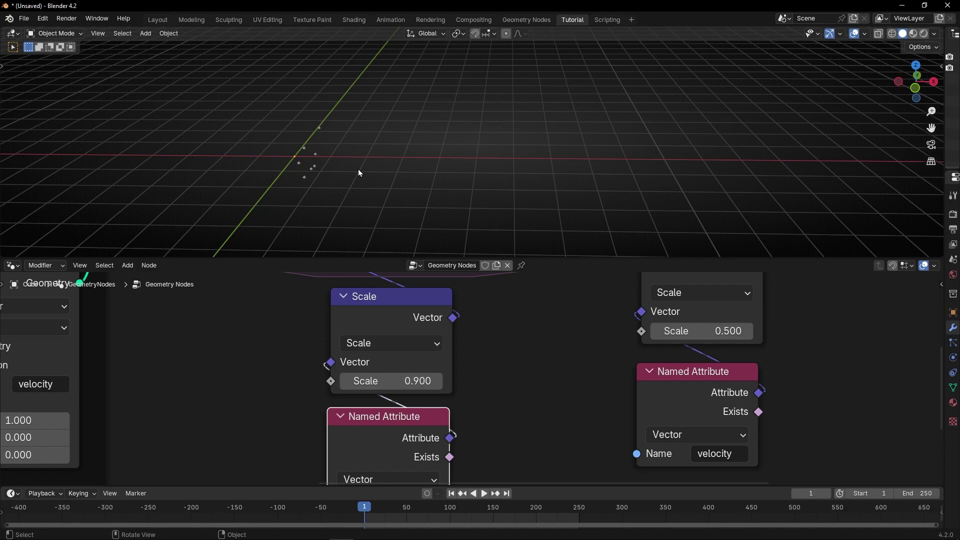
middle_drag(359, 173, 393, 188)
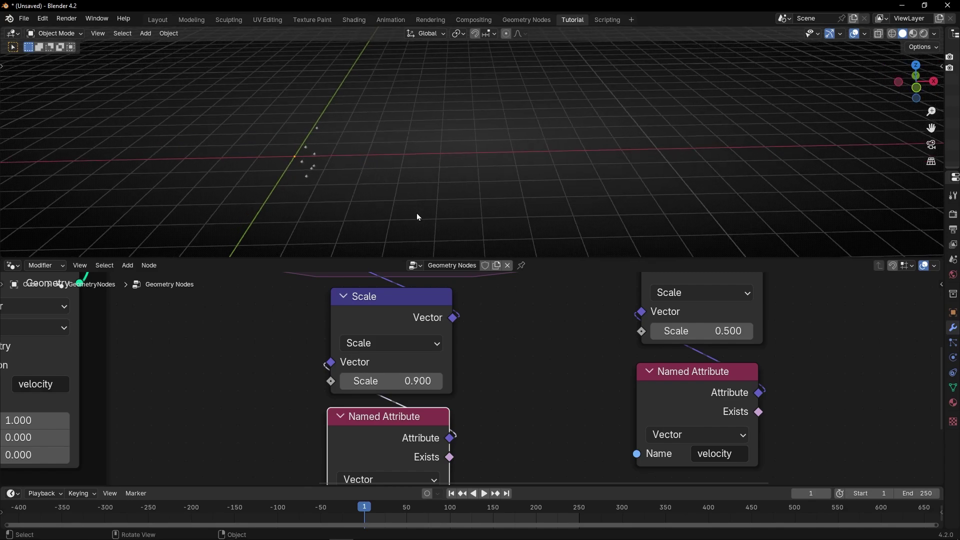
key(space)
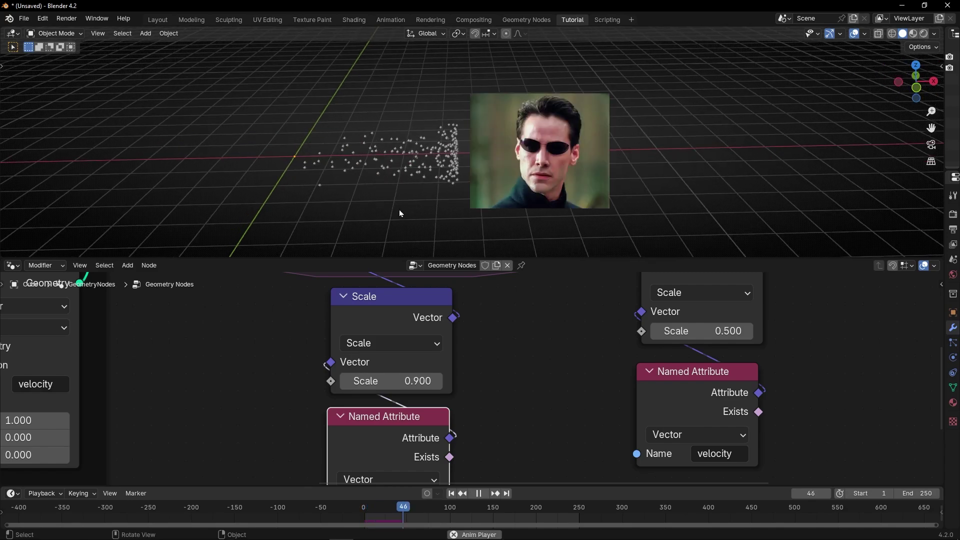
scroll(400, 214, up, 2)
key(space)
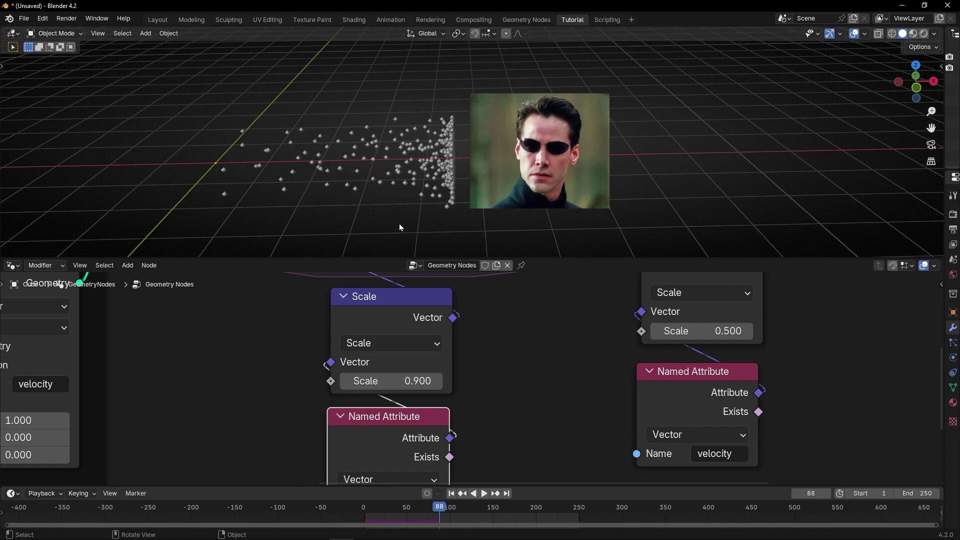
Step: Examine the slowed particles up close, replay the animation from frame 1 at another angle, and end the playback
scroll(427, 381, down, 2)
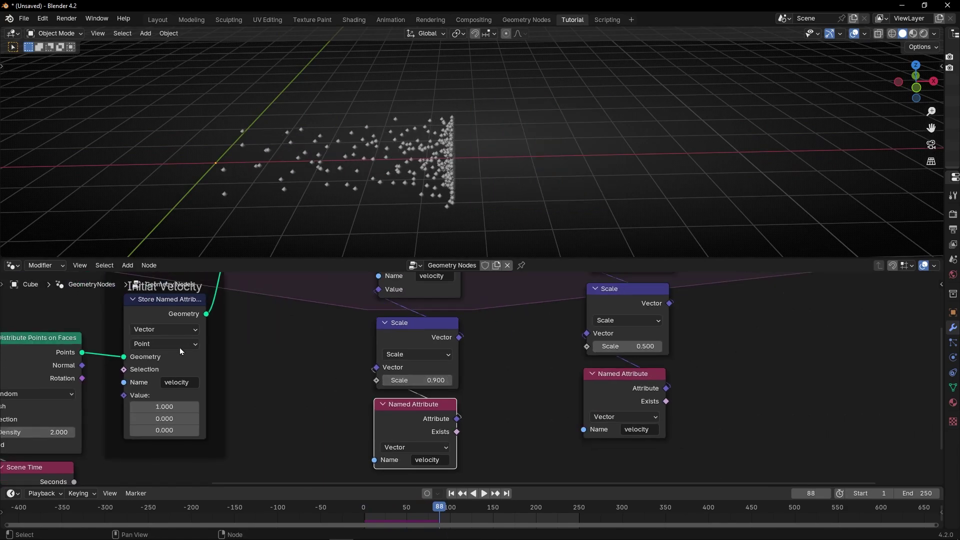
scroll(293, 367, up, 1)
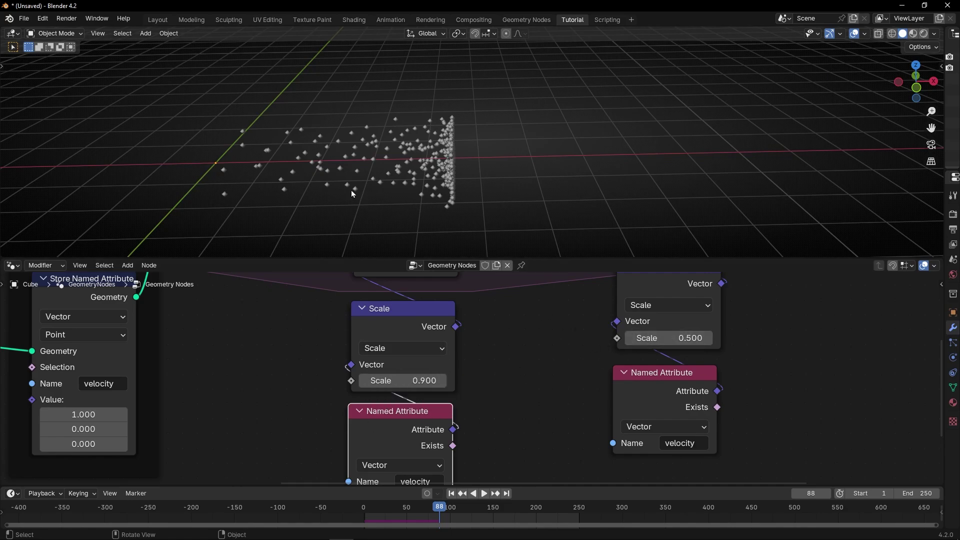
shift+middle_drag(247, 181, 310, 175)
scroll(310, 175, up, 2)
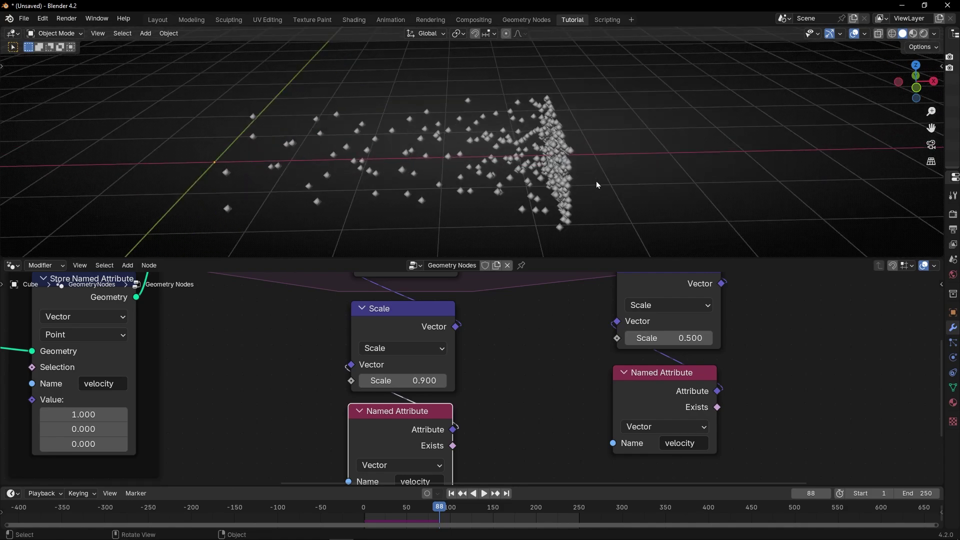
click(451, 494)
key(space)
middle_drag(604, 245, 500, 182)
key(Escape)
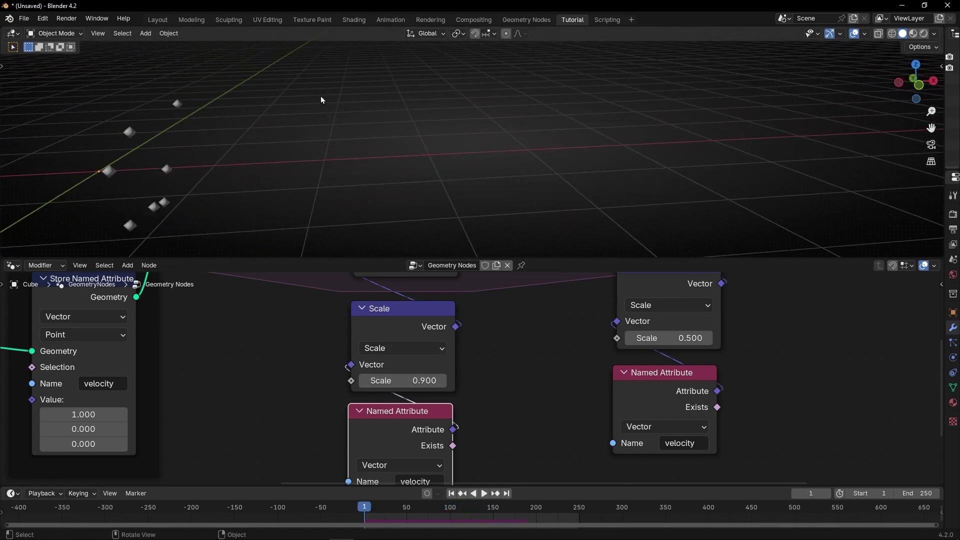
Step: Set the factor of the Scale node feeding the stored velocity to 0.5
click(418, 380)
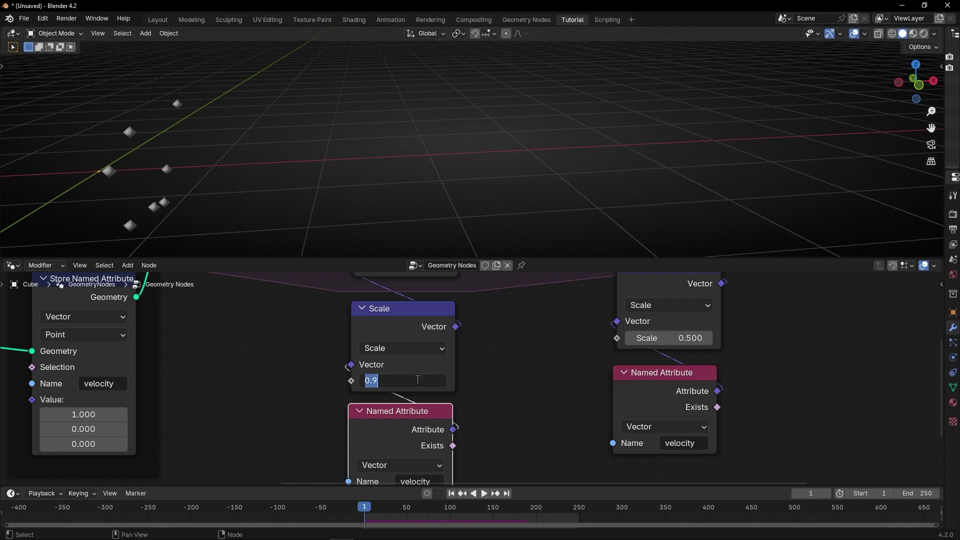
key(Return)
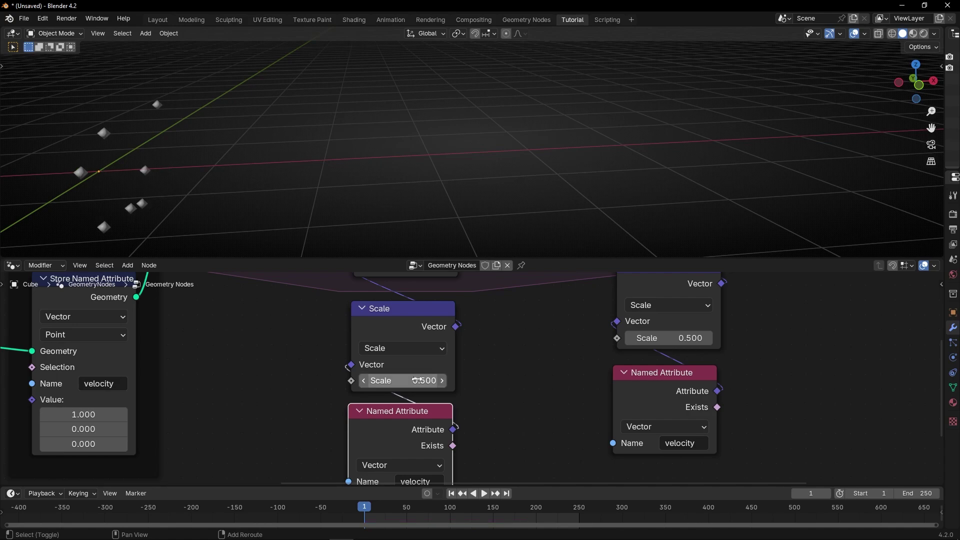
middle_drag(310, 210, 343, 136)
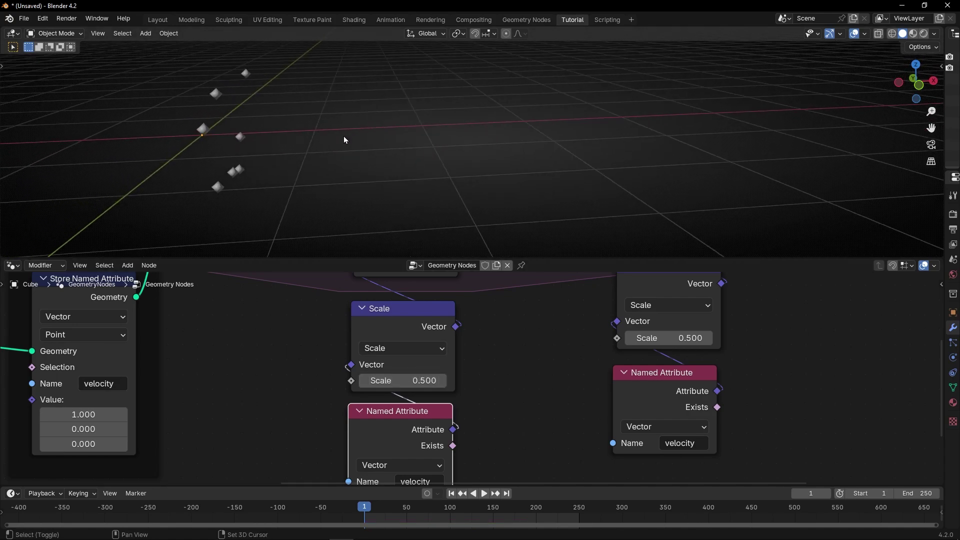
Step: Play the animation to examine the strongly damped particles from another angle, and restart it from the first frame
key(space)
middle_drag(261, 169, 388, 161)
key(space)
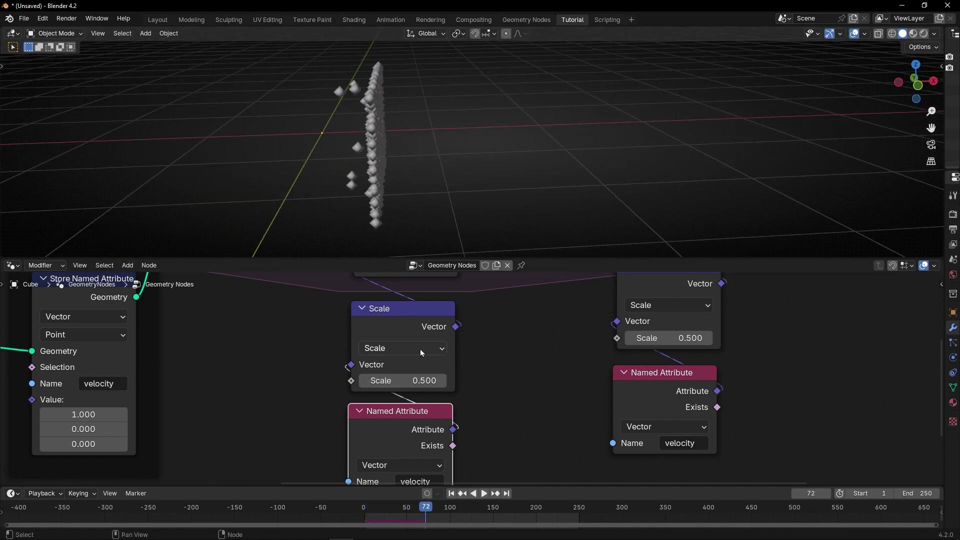
mouse_move(418, 363)
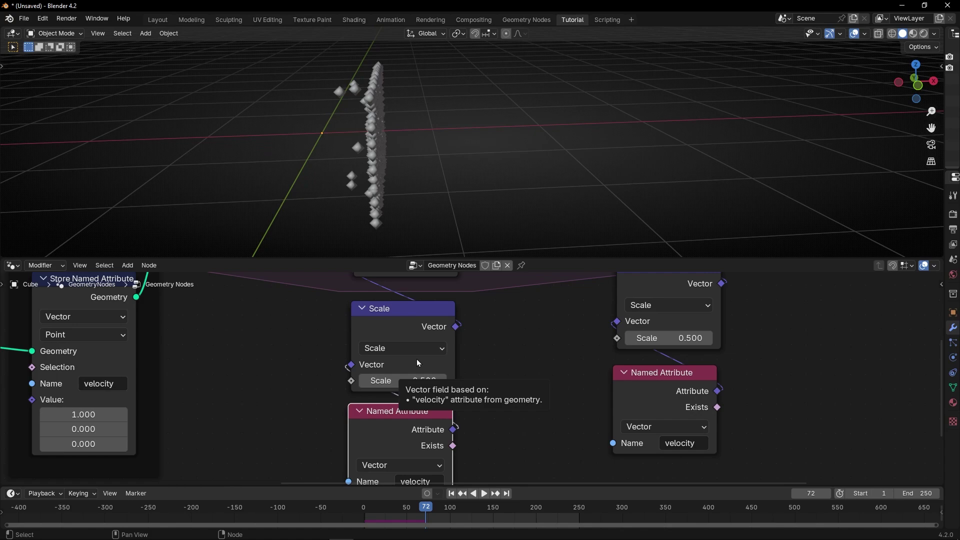
scroll(420, 213, down, 2)
middle_drag(422, 205, 417, 211)
key(shift+Left)
key(space)
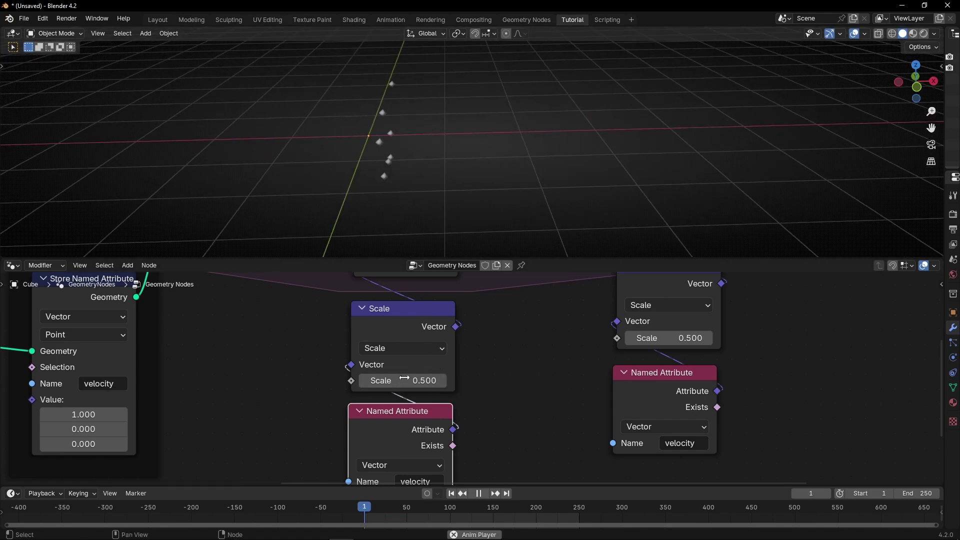
Step: Set the factor of the Scale node feeding the stored velocity to 1 while the animation plays
drag(404, 378, 441, 378)
click(422, 380)
text(1)
key(Return)
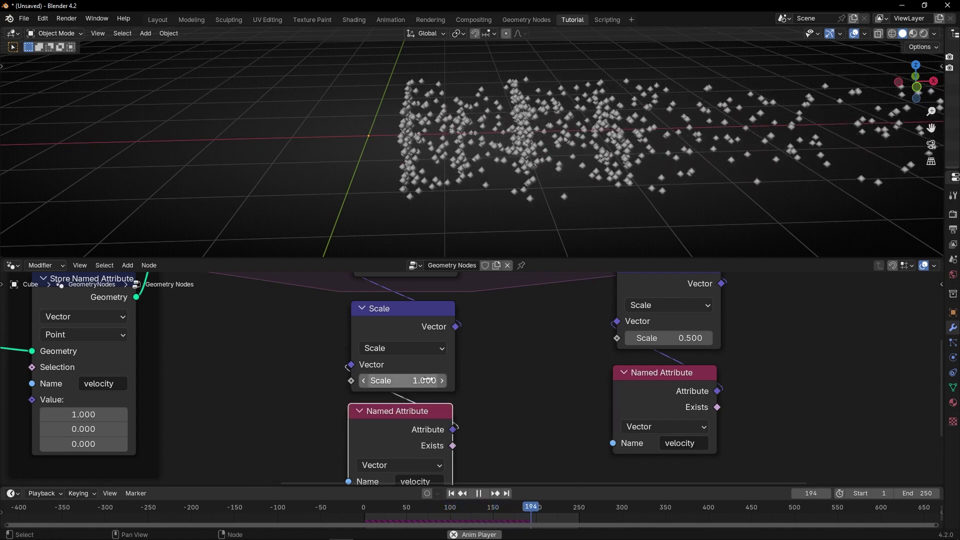
Step: Watch how far the undamped particles travel along the X axis and end the playback
scroll(445, 126, down, 2)
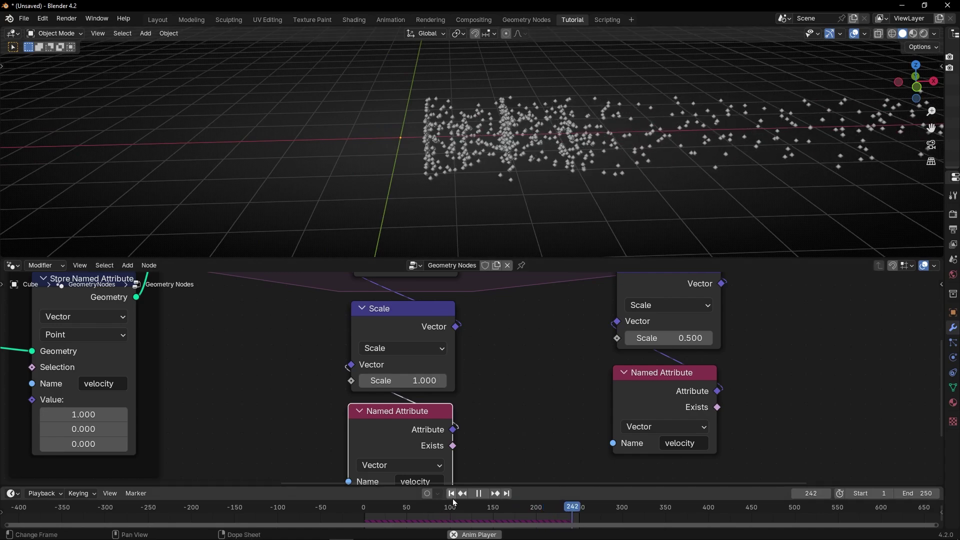
scroll(439, 381, down, 2)
scroll(482, 210, down, 5)
key(space)
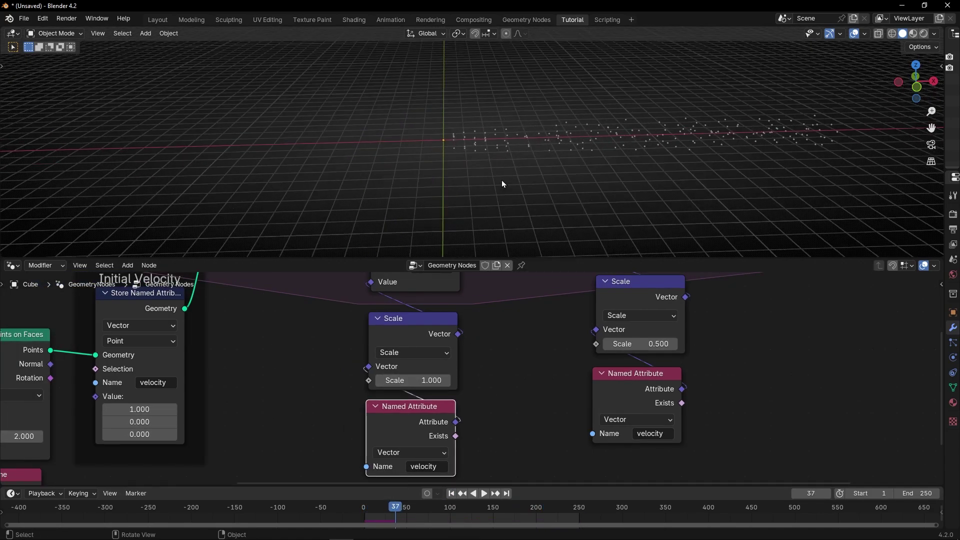
scroll(466, 171, up, 6)
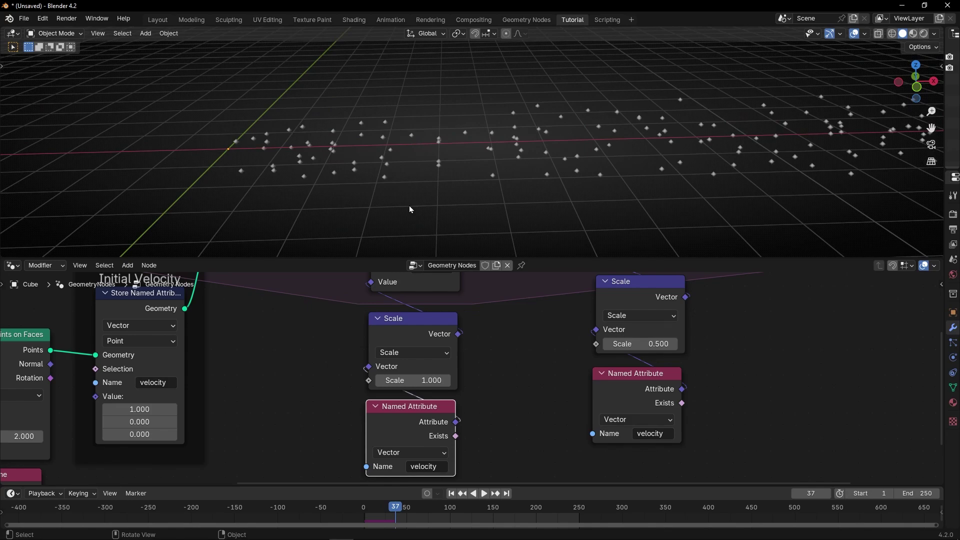
Step: Set the factor of the Scale node feeding the stored velocity to 2, watch the particles accelerate, and stop the playback
mouse_move(404, 370)
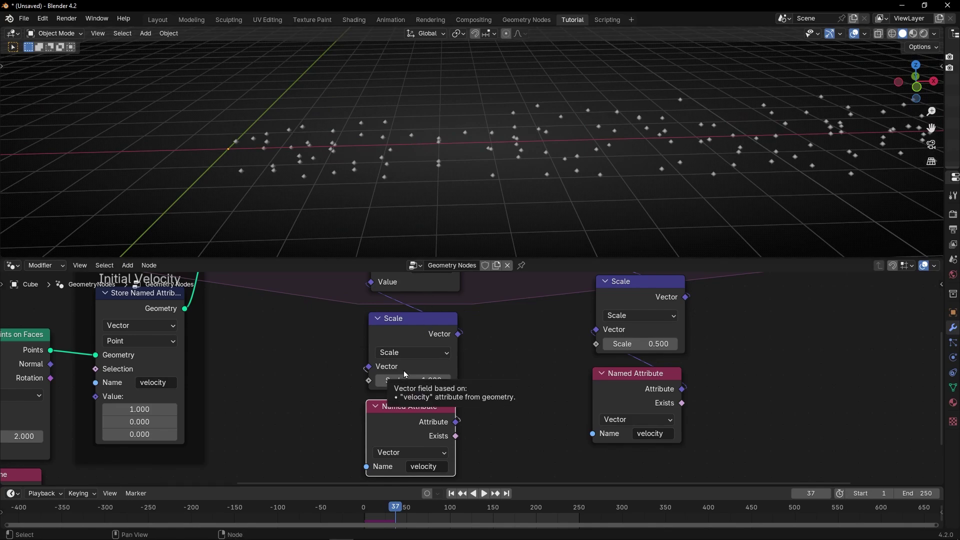
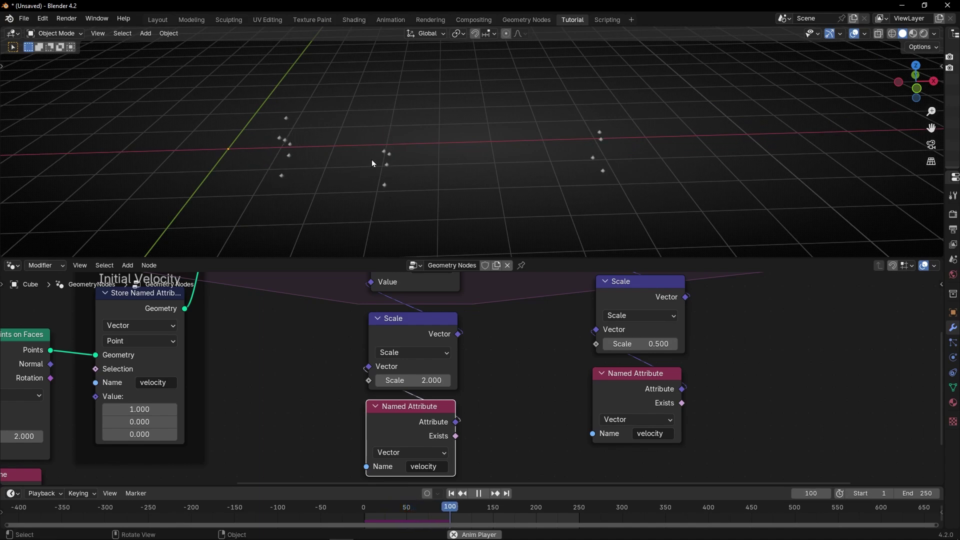
scroll(657, 157, down, 2)
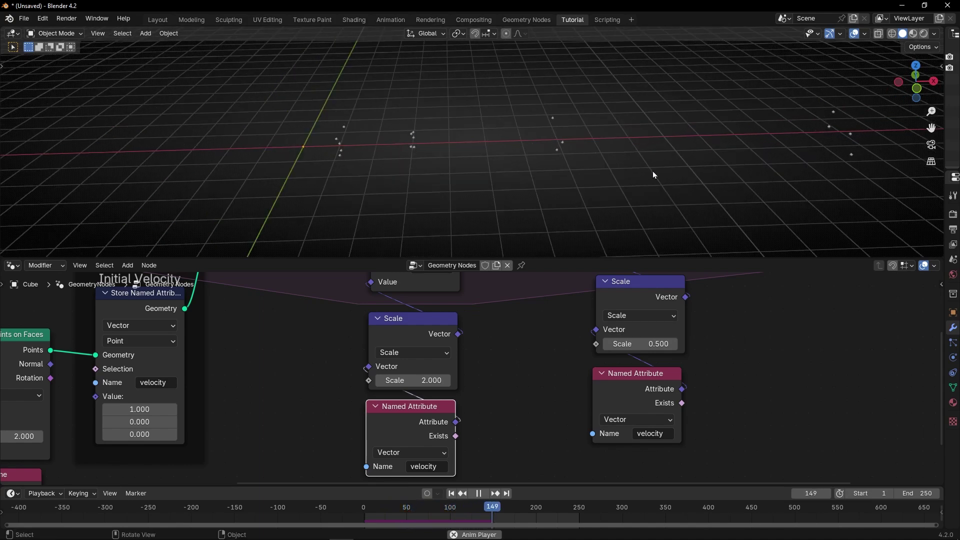
key(space)
Step: Raise the Distribute Points on Faces density to 21.8 and replay the animation from the first frame
middle_drag(80, 409, 383, 345)
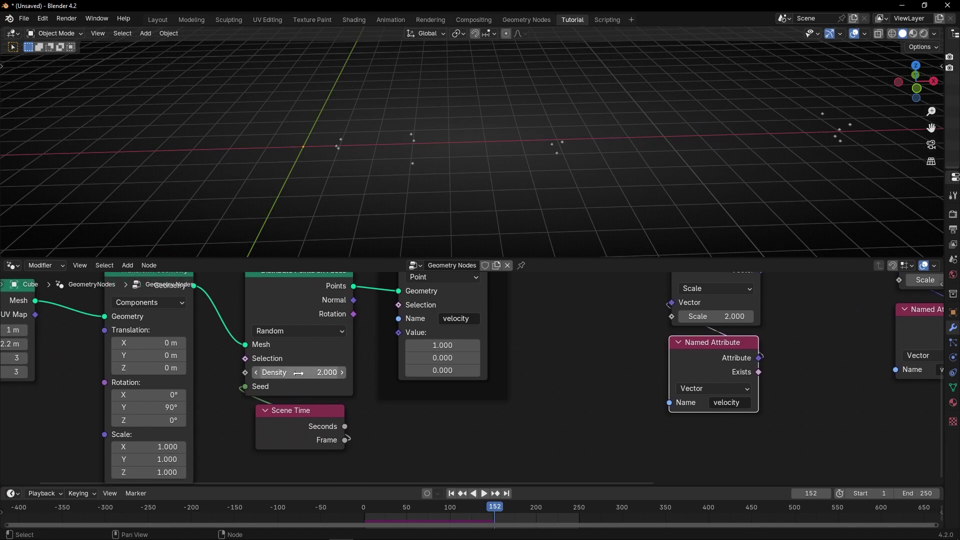
drag(328, 372, 392, 465)
click(451, 494)
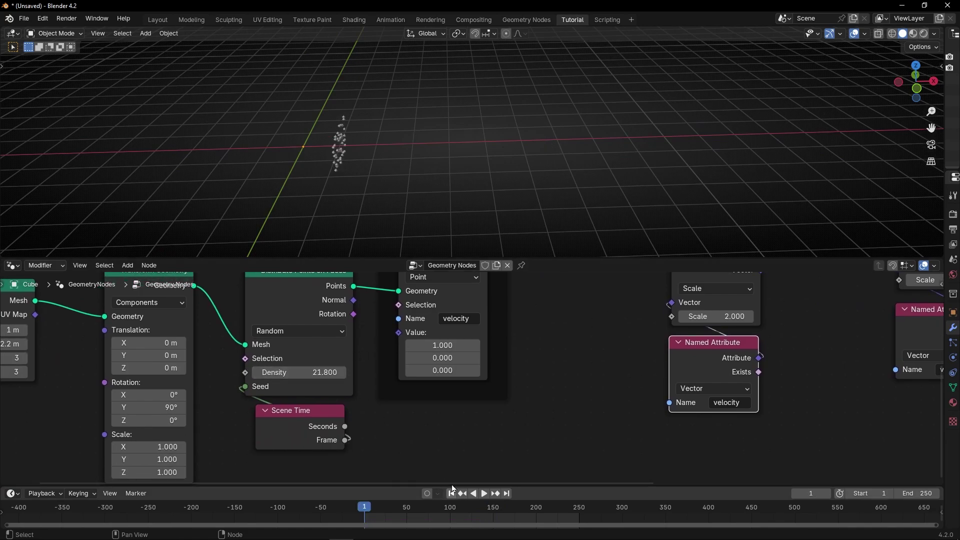
key(space)
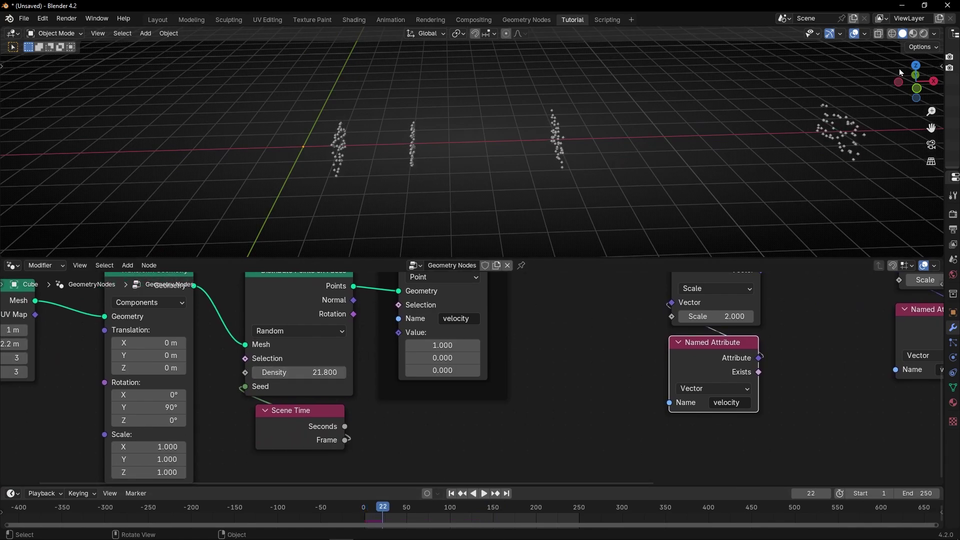
Step: Switch to the top view and annotate the distance from the origin to the first particle row with an arrow and a 1
click(916, 66)
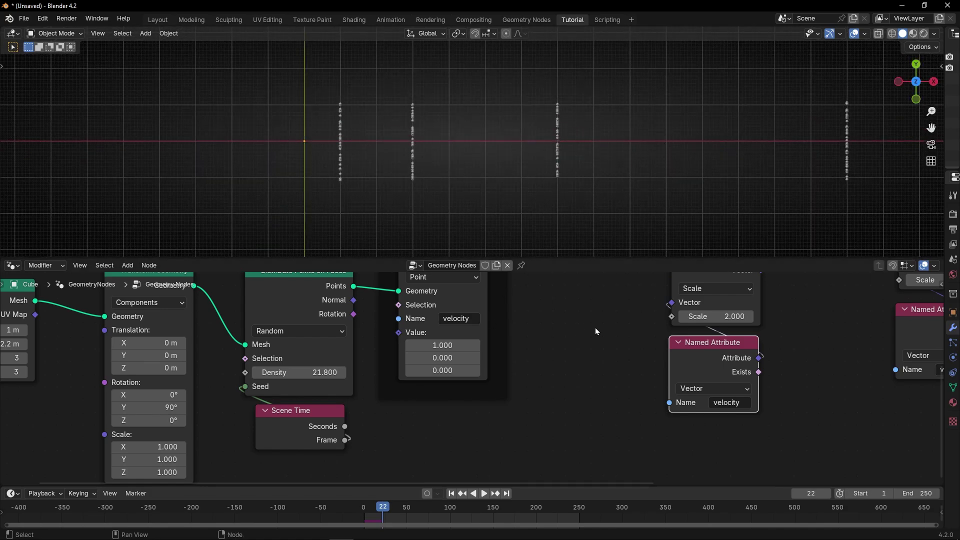
middle_drag(595, 332, 321, 381)
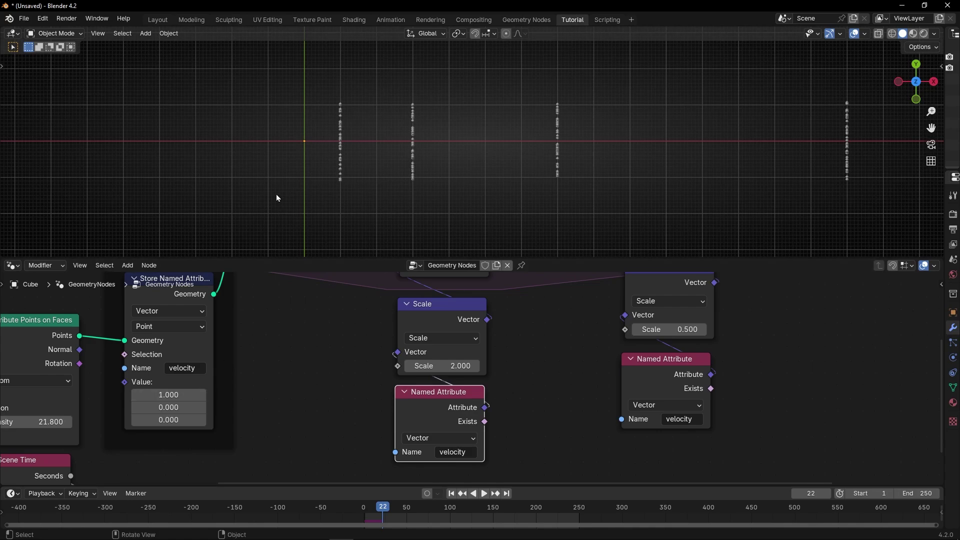
key(t)
click(15, 186)
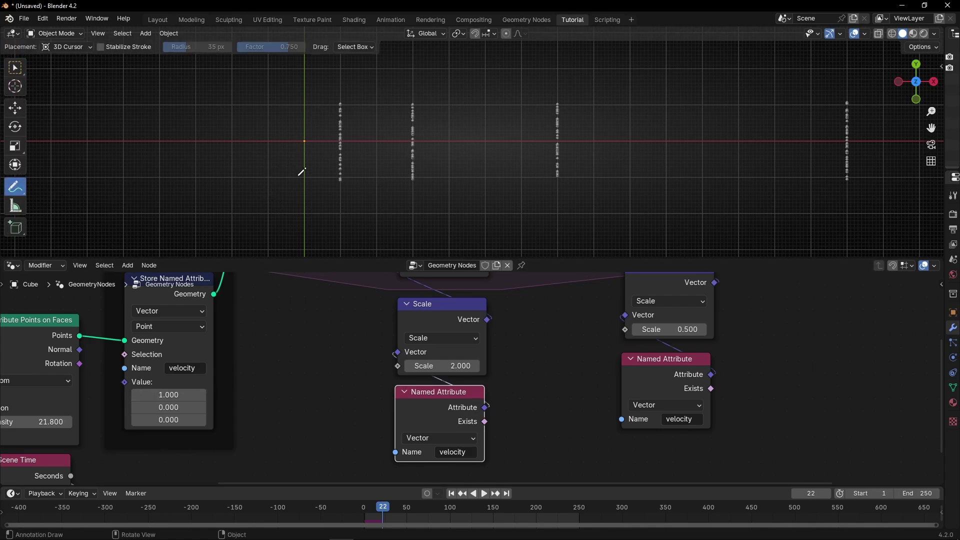
drag(305, 178, 325, 178)
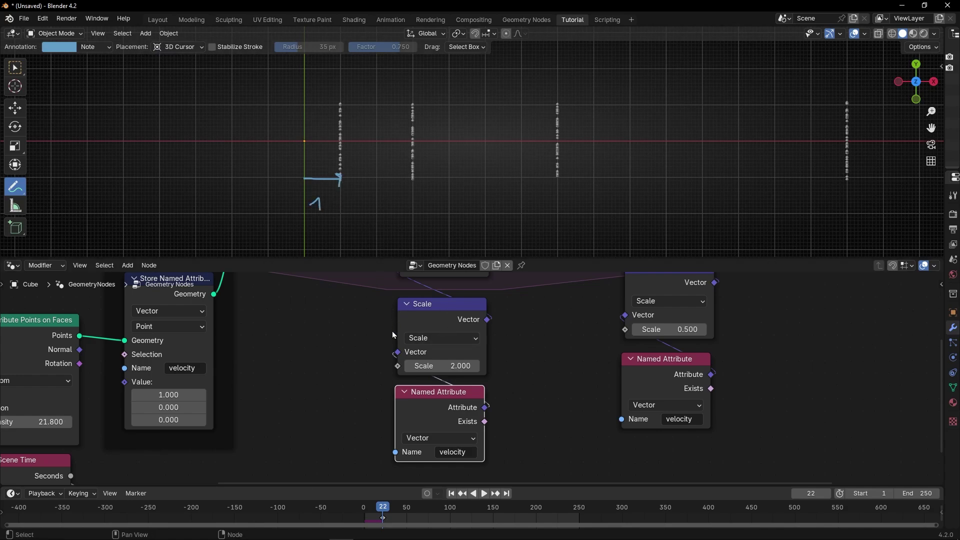
Step: Examine the node chain from the initial velocity through the Scale node that doubles the stored velocity
scroll(392, 331, down, 5)
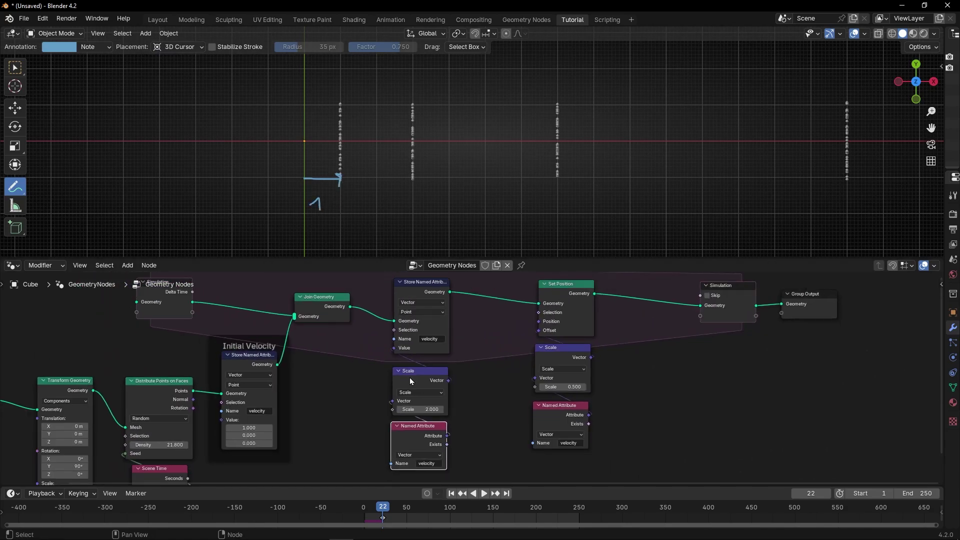
middle_drag(411, 381, 413, 358)
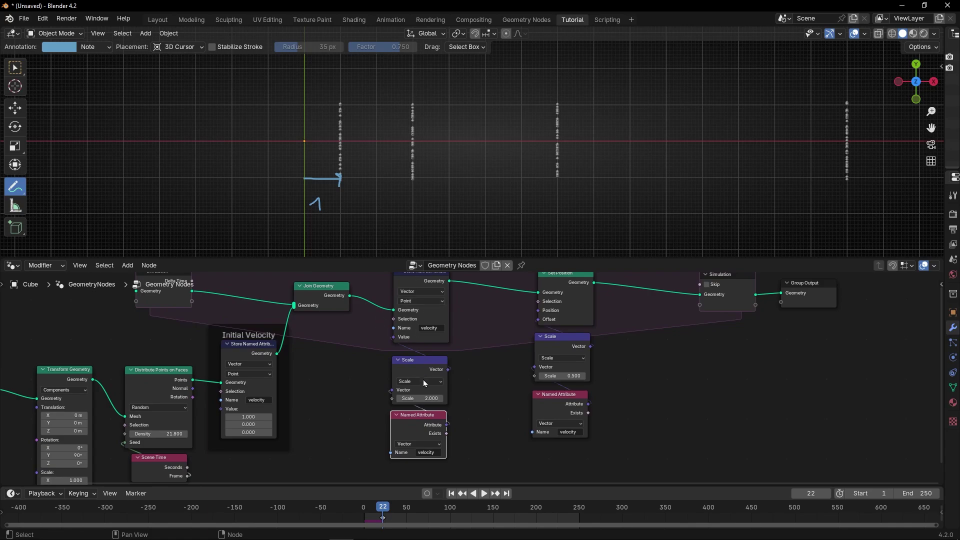
scroll(423, 380, up, 2)
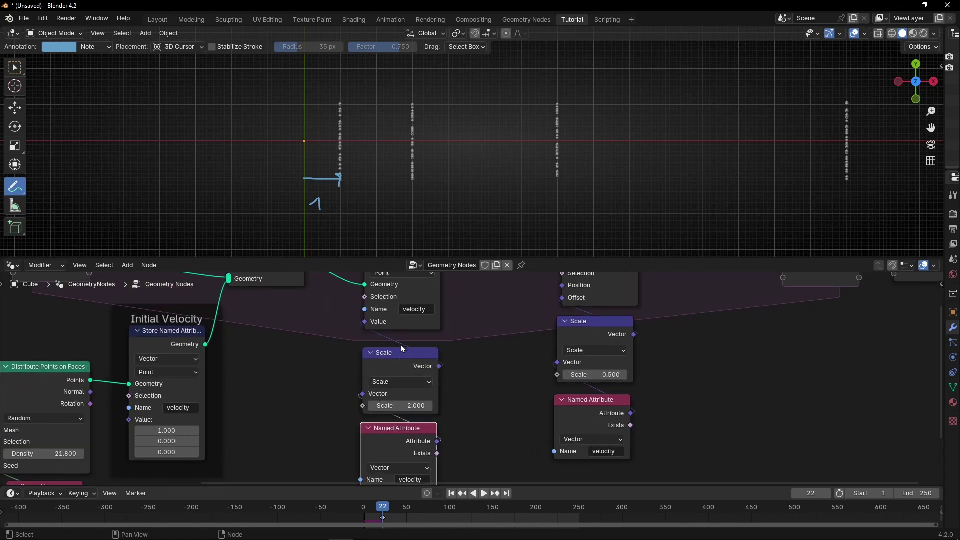
drag(398, 431, 401, 431)
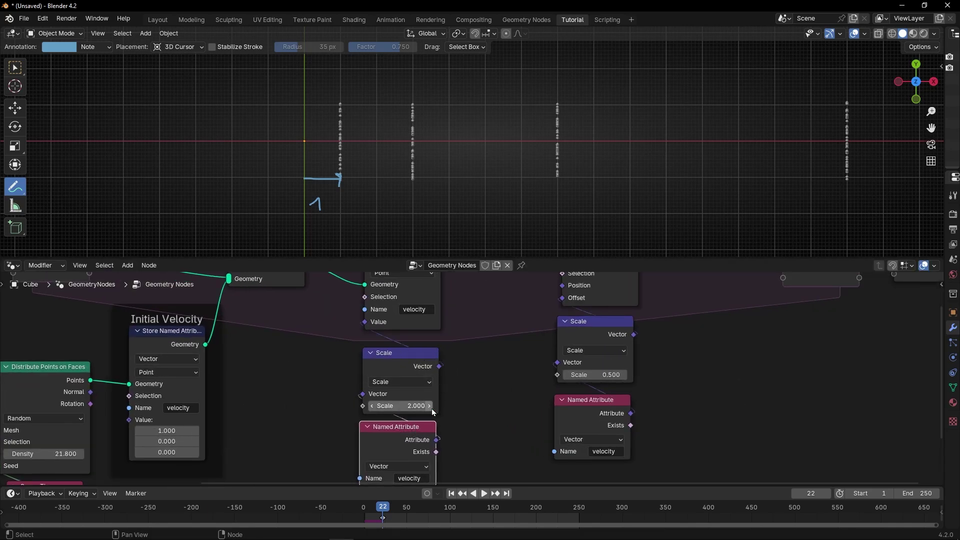
middle_drag(428, 339, 457, 348)
scroll(377, 341, down, 2)
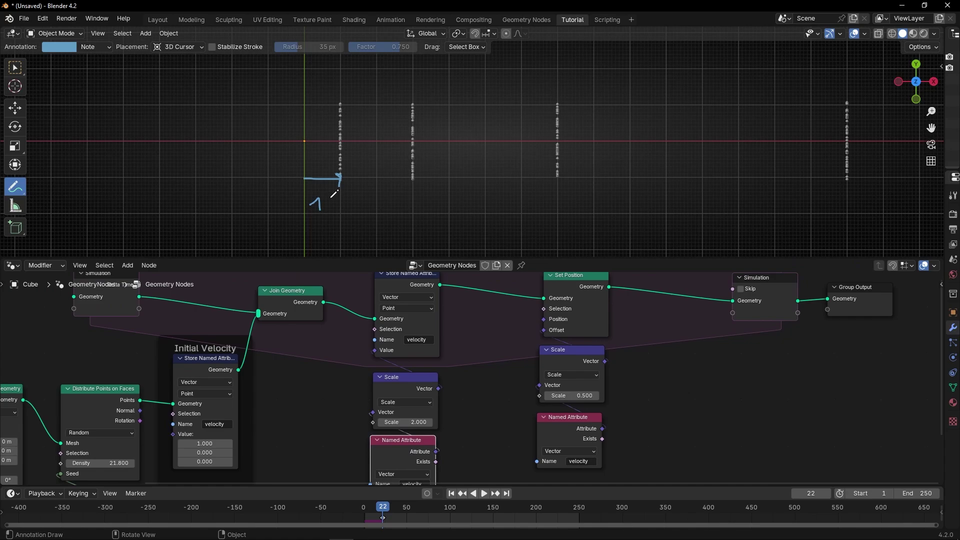
Step: Annotate the doubling distances between successive particle rows with bracket strokes, and erase the annotations
scroll(334, 181, up, 1)
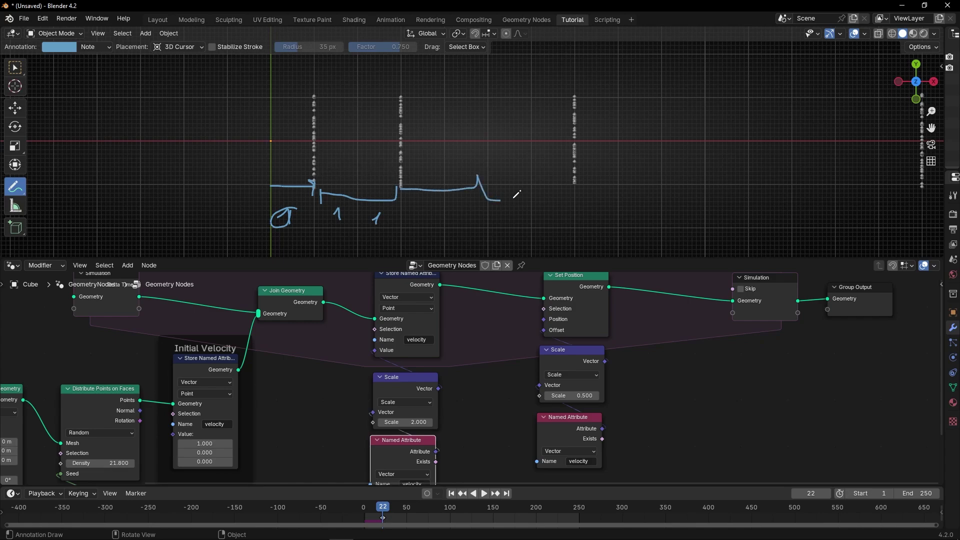
scroll(571, 188, down, 2)
shift+middle_drag(605, 194, 507, 198)
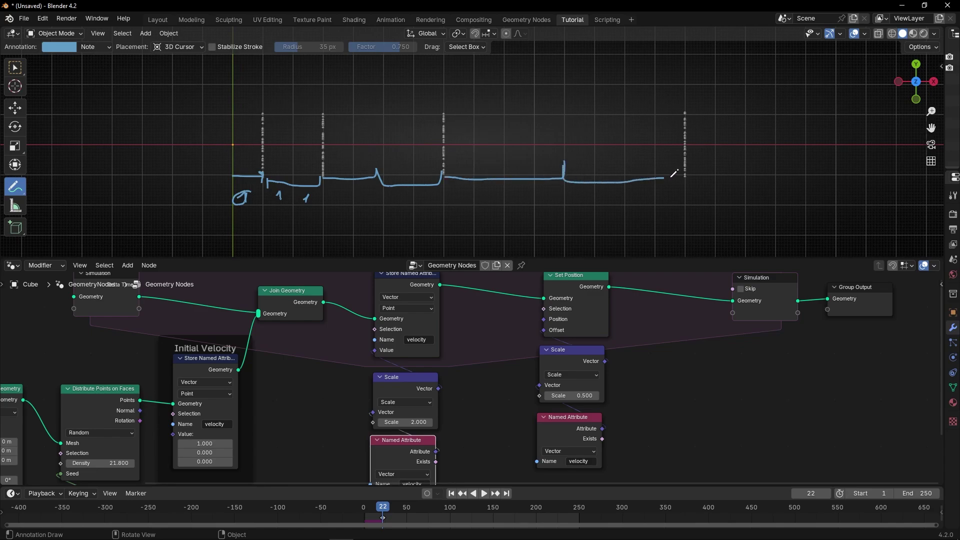
mouse_move(688, 161)
ctrl+mouse_down()
mouse_move(480, 197)
mouse_move(307, 200)
ctrl+mouse_up()
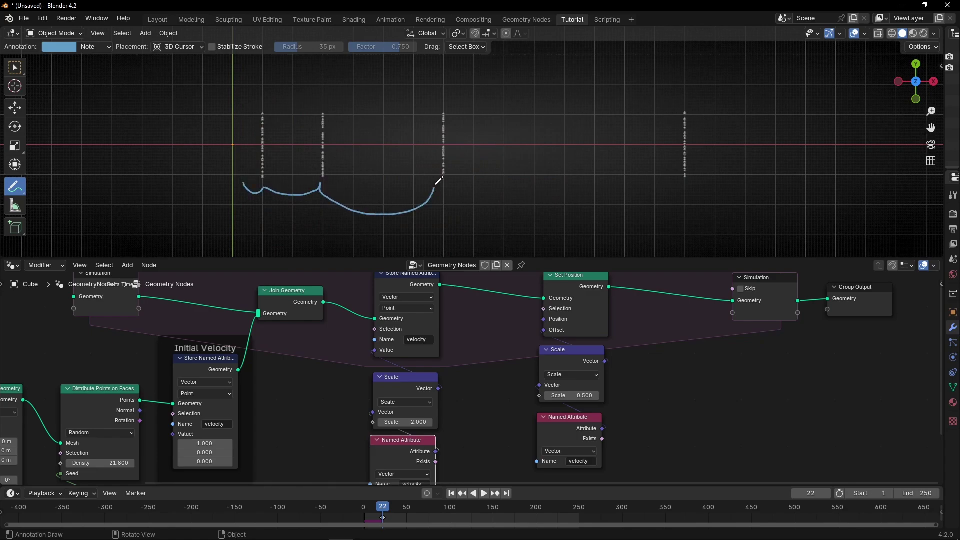
Step: Finish sketching arcs between the particle rows, erase them, and bring the more distant rows into view
mouse_move(439, 181)
mouse_down()
mouse_move(598, 228)
mouse_move(677, 189)
mouse_move(253, 196)
mouse_up()
scroll(676, 189, down, 2)
scroll(452, 187, down, 1)
mouse_move(577, 181)
shift+middle_down()
mouse_move(452, 185)
mouse_move(476, 103)
mouse_move(466, 127)
mouse_move(540, 139)
shift+middle_up()
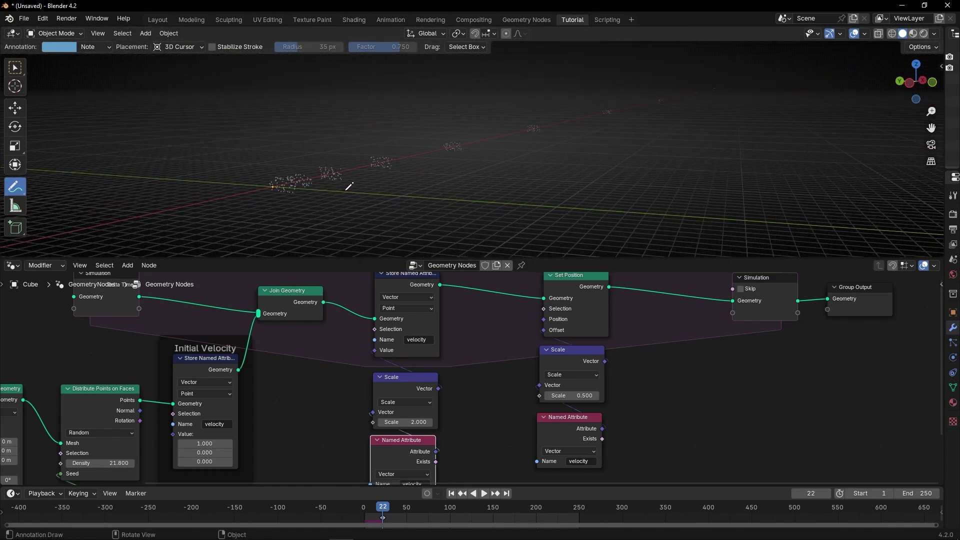
Step: Play the animation briefly in a perspective view, pause it, and sketch an annotation along the particle clusters
middle_drag(347, 190, 367, 190)
key(space)
key(space)
mouse_move(296, 198)
mouse_down()
mouse_move(524, 126)
mouse_move(382, 188)
mouse_move(405, 186)
mouse_up()
middle_drag(406, 187, 354, 192)
scroll(384, 389, up, 2)
scroll(383, 388, up, 1)
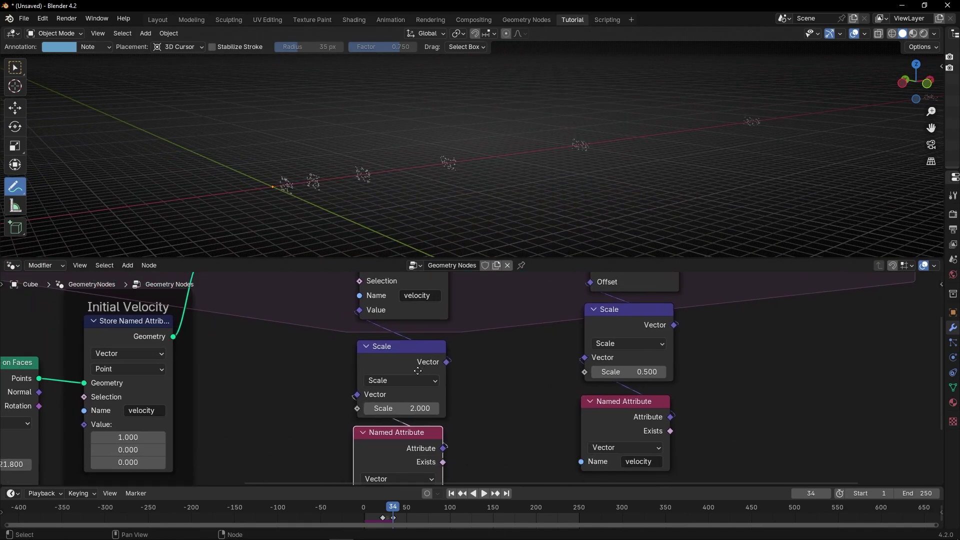
Step: Set the factor of the Scale node feeding the stored velocity to 1, replay from the first frame, and stop the playback
click(399, 406)
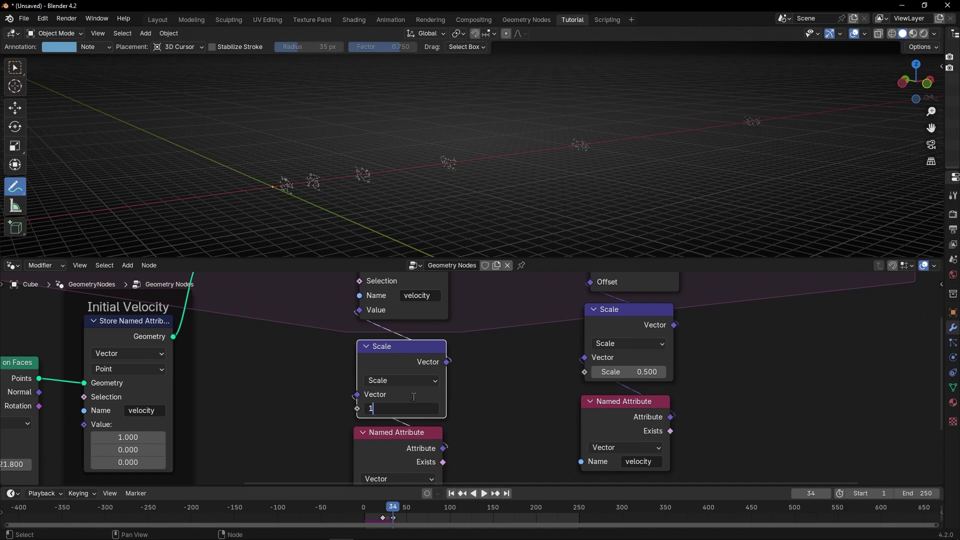
key(Return)
scroll(413, 398, down, 1)
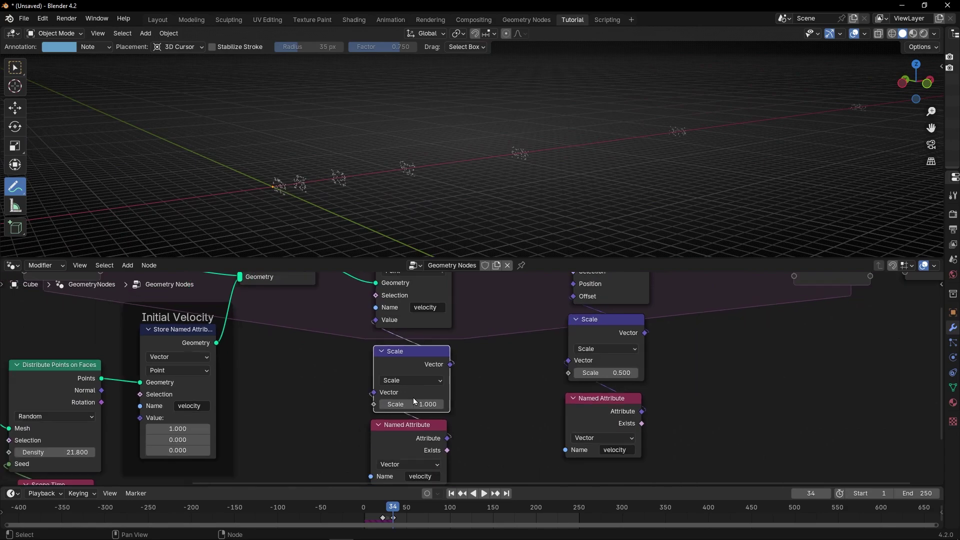
click(452, 495)
key(space)
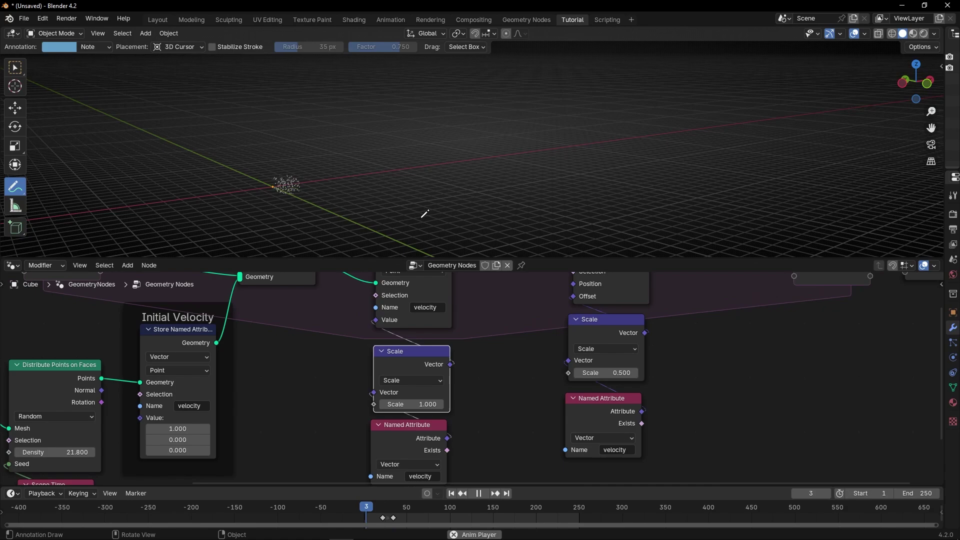
key(Escape)
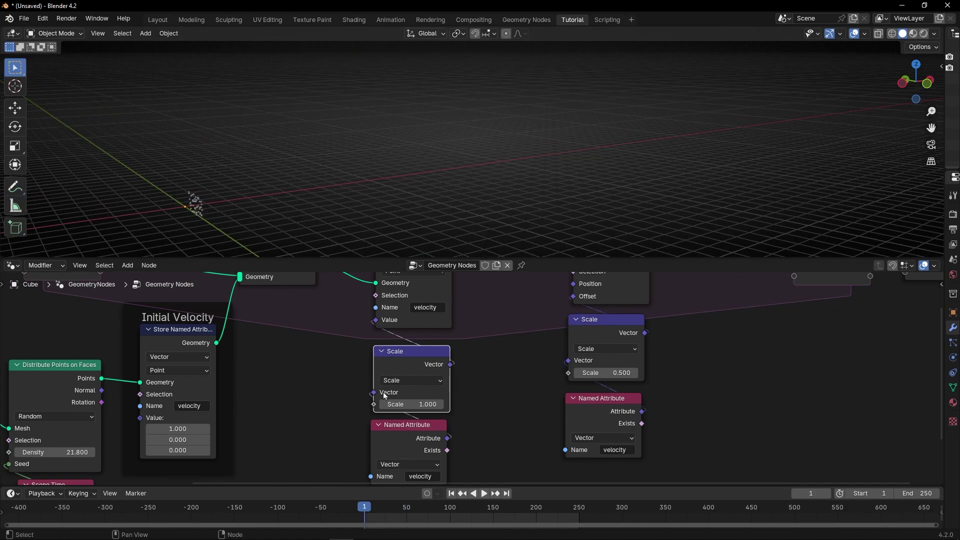
Step: Start the playback and lower the factor of the Scale node feeding the stored velocity to 0.87
key(space)
shift+drag(429, 404, 368, 404)
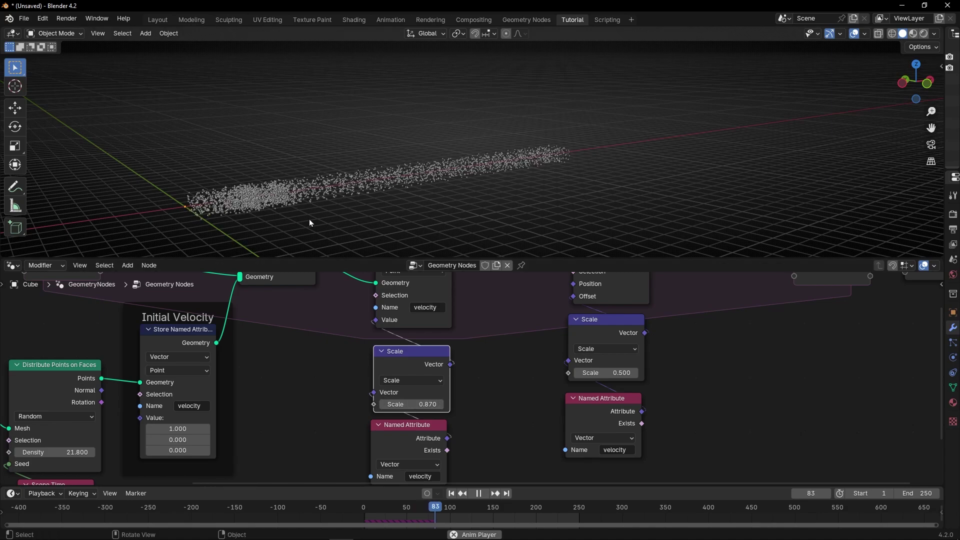
middle_drag(300, 198, 255, 200)
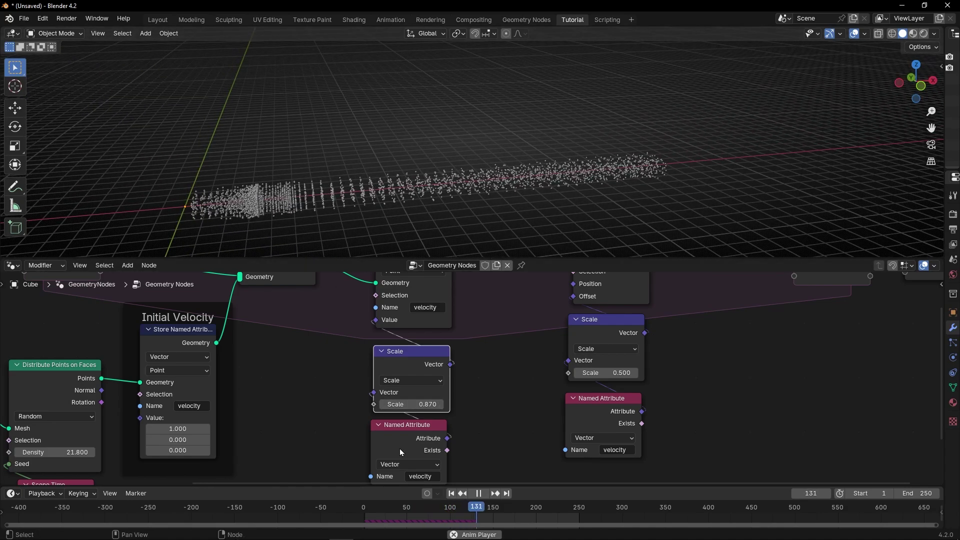
Step: Replay the animation from the first frame and examine the slowing particles up close
click(451, 493)
scroll(252, 234, up, 2)
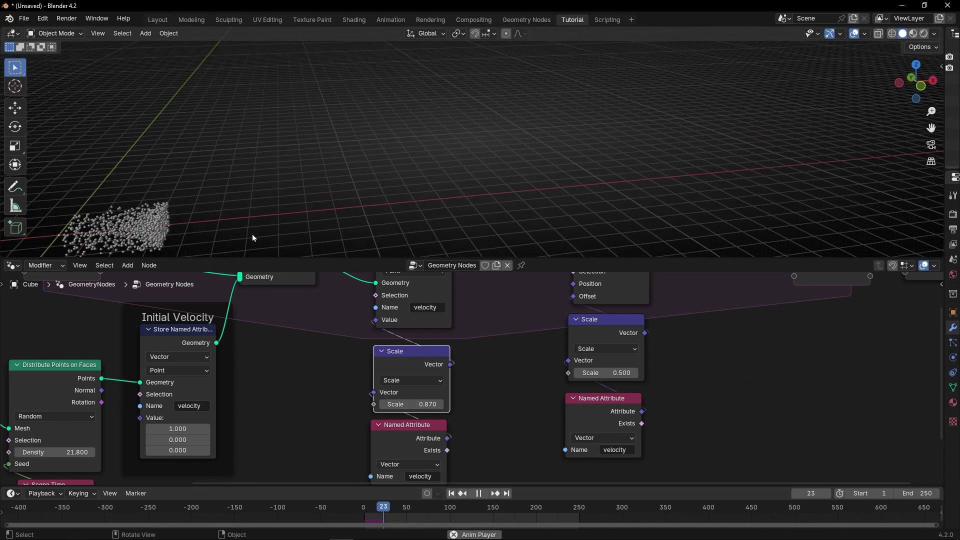
shift+middle_drag(252, 234, 485, 152)
key(space)
key(space)
middle_drag(236, 400, 345, 349)
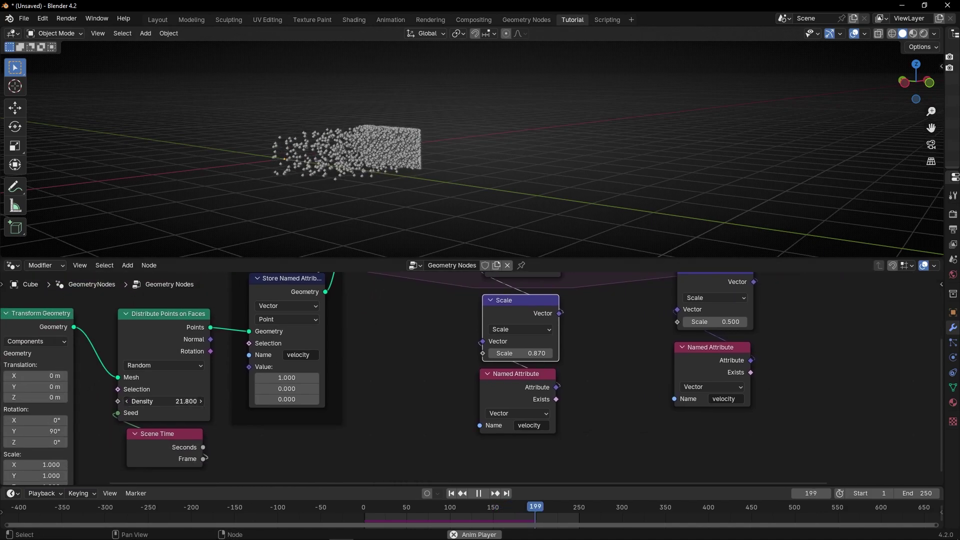
Step: Set the density of Distribute Points on Faces to 2 and watch the sparser emission during playback
click(189, 401)
text(2)
key(Return)
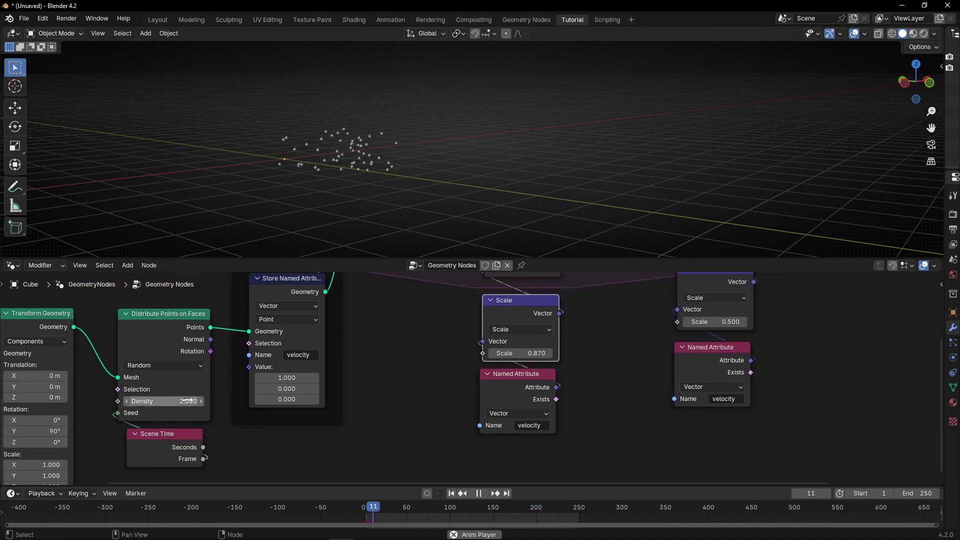
middle_drag(279, 235, 329, 202)
middle_drag(455, 330, 321, 370)
scroll(500, 380, down, 3)
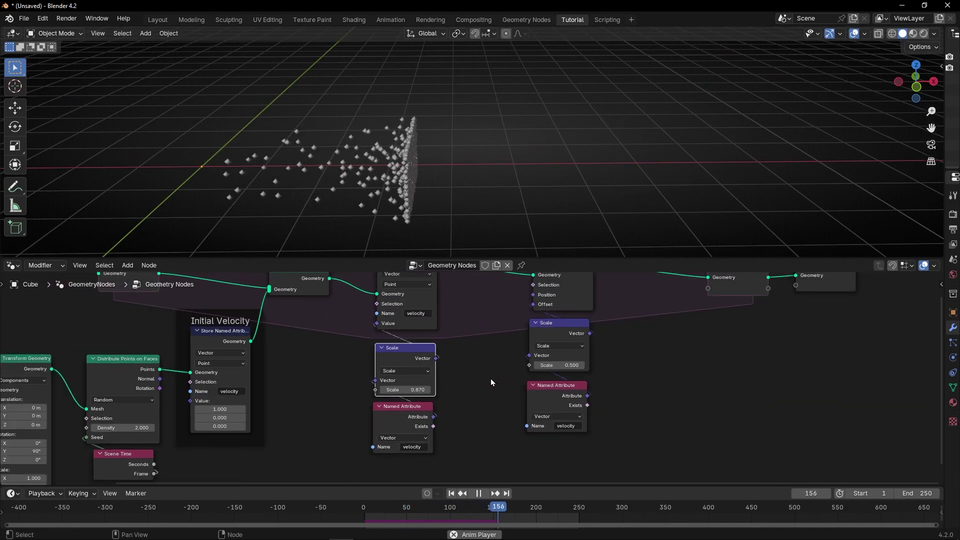
Step: Raise the factor of the Scale node feeding the Set Position offset to 0.77 while the animation plays
middle_drag(467, 384, 410, 397)
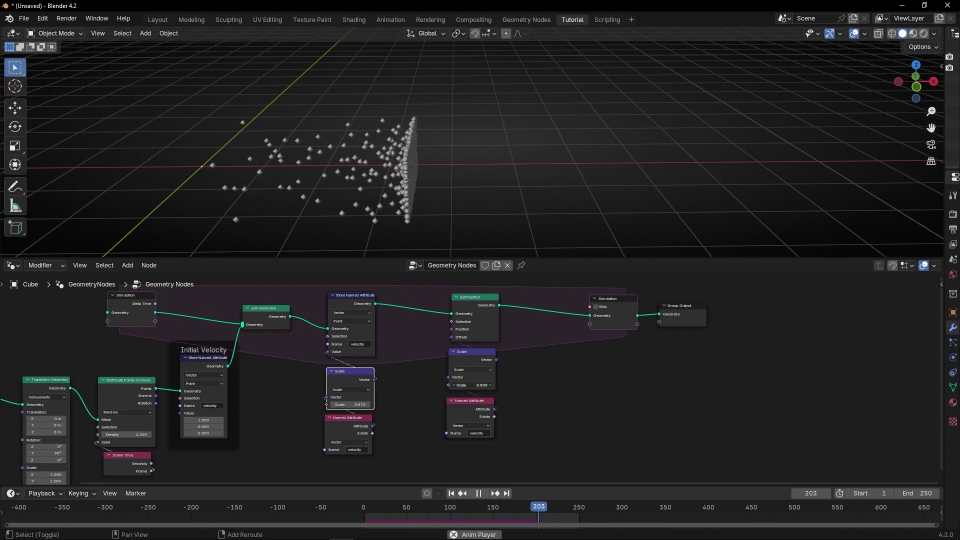
drag(472, 385, 484, 385)
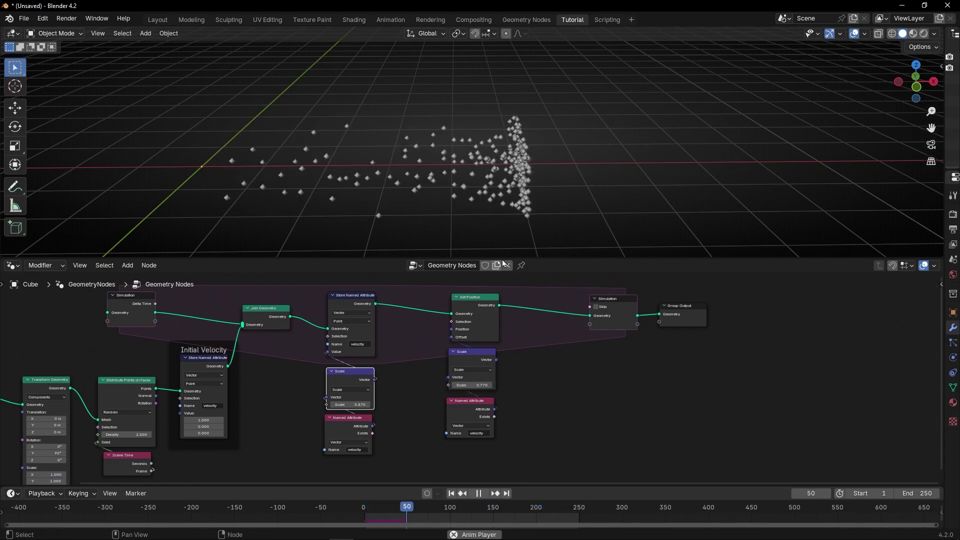
scroll(470, 378, up, 2)
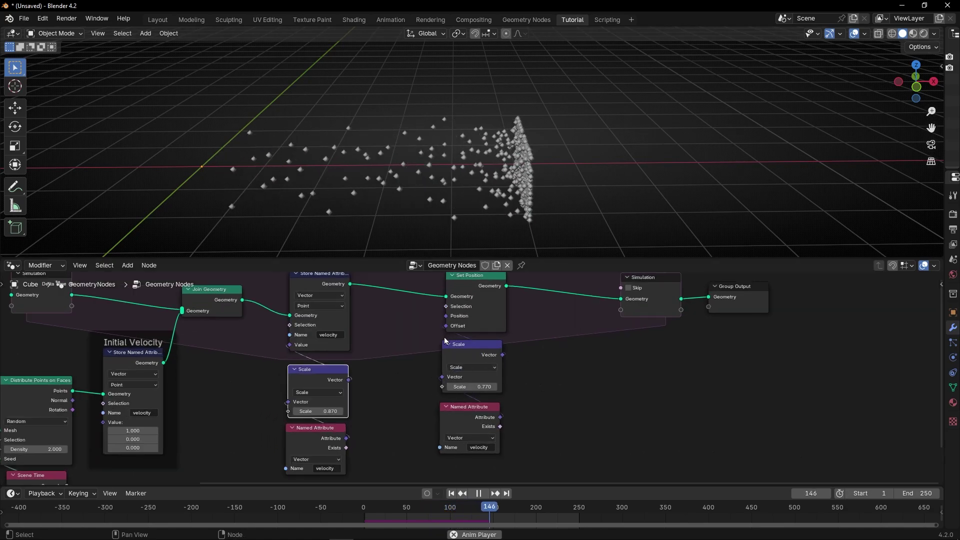
key(ctrl+space)
scroll(402, 329, up, 1)
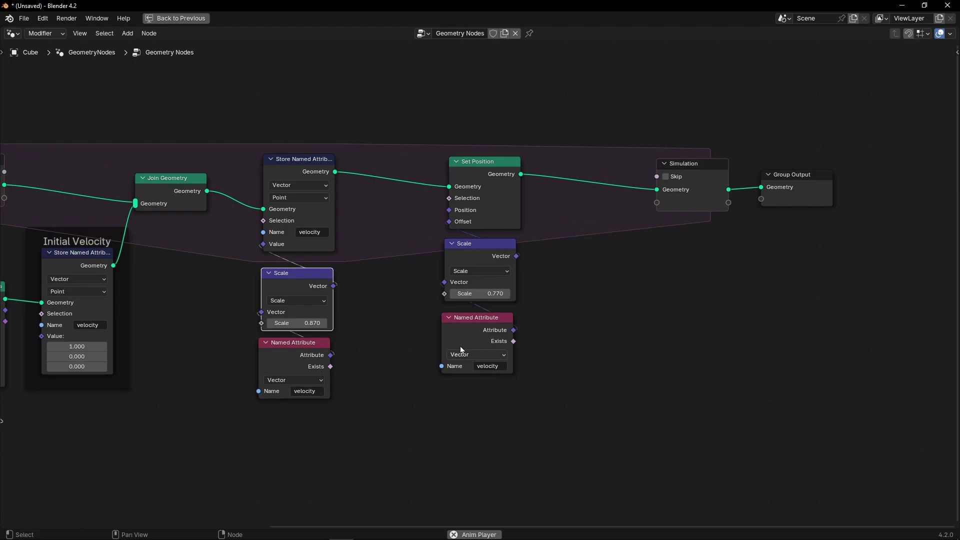
key(ctrl+space)
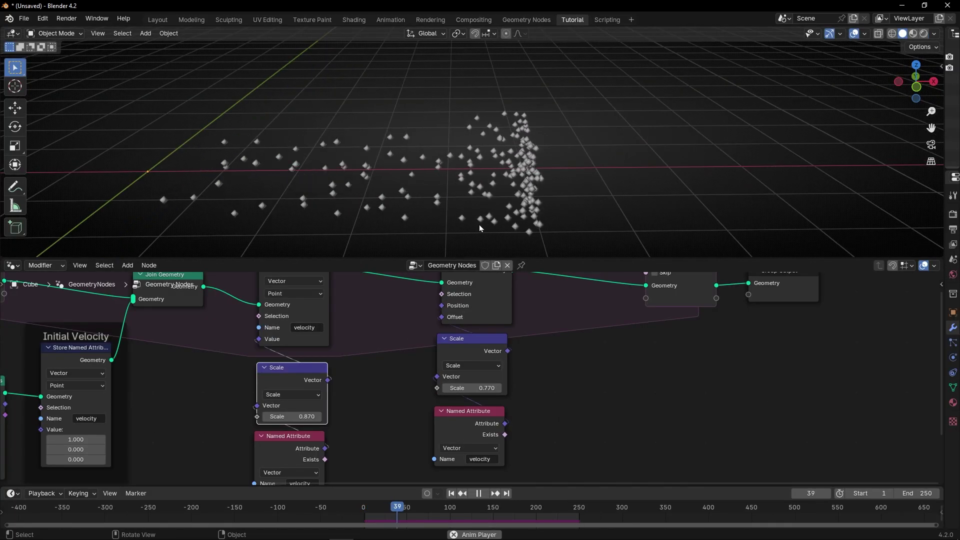
middle_drag(479, 226, 520, 224)
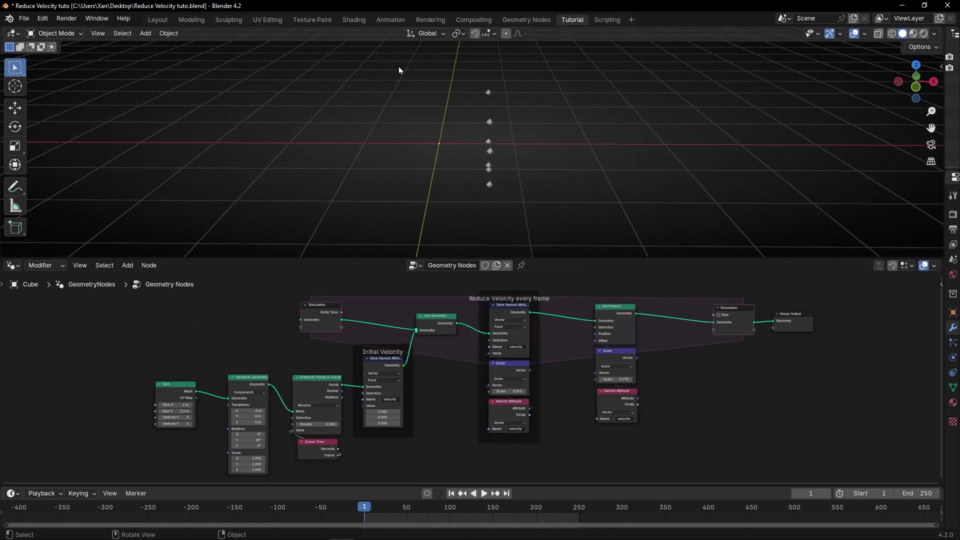
Step: Delete the Grid, Transform Geometry and Scene Time nodes that feed Distribute Points on Faces
scroll(418, 397, up, 6)
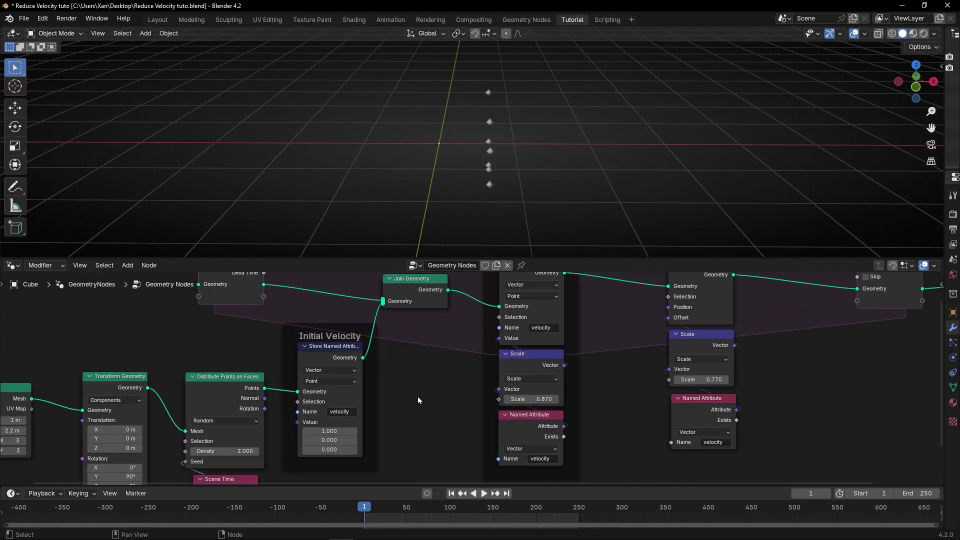
middle_drag(418, 397, 542, 348)
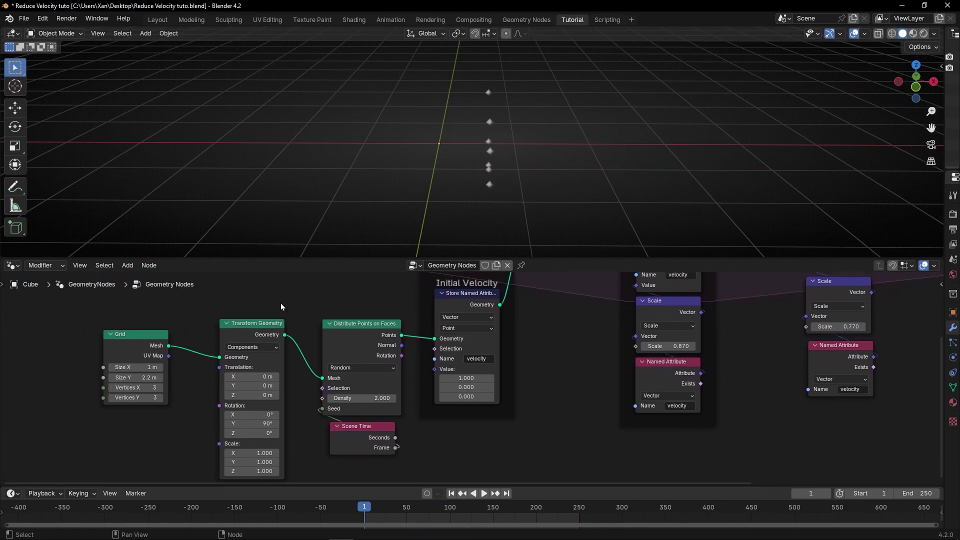
middle_drag(237, 324, 267, 323)
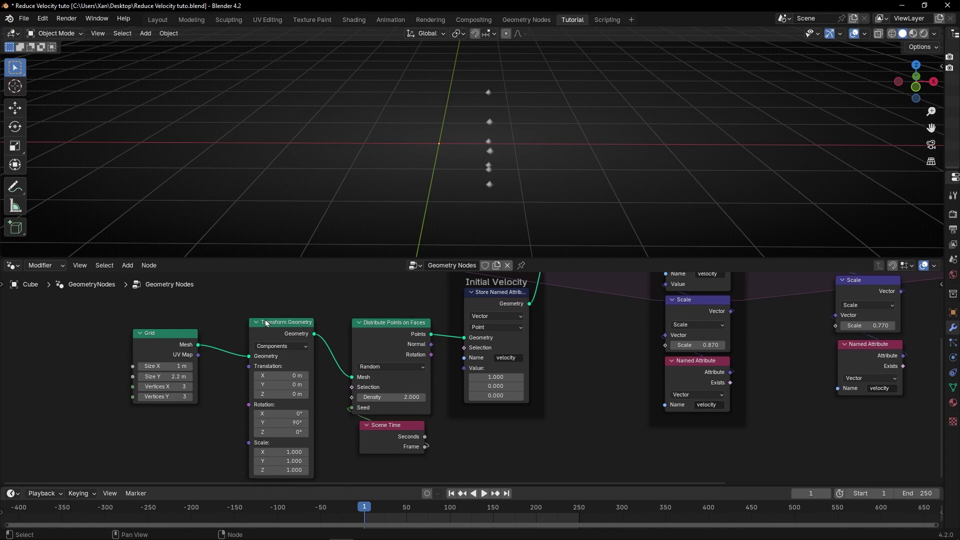
drag(136, 314, 300, 428)
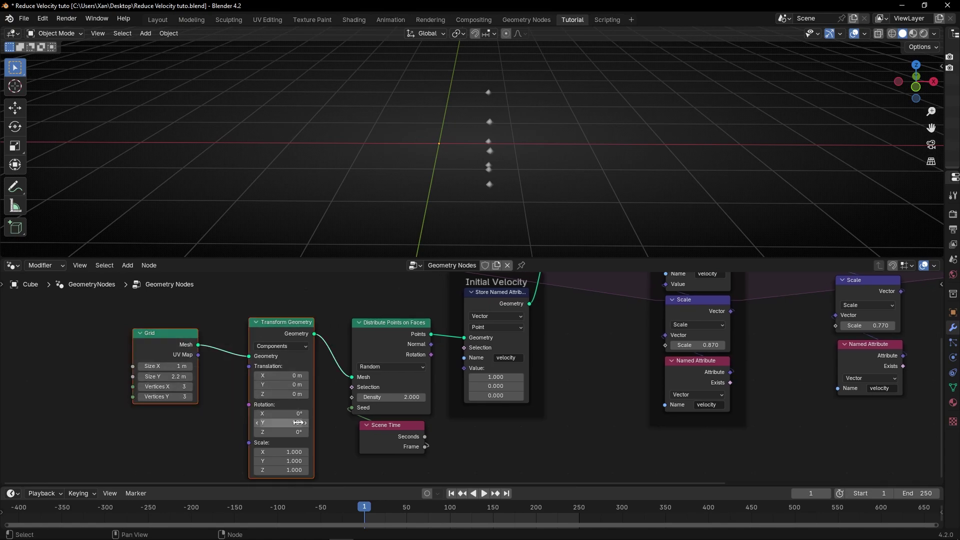
key(ctrl+x)
middle_drag(288, 408, 369, 410)
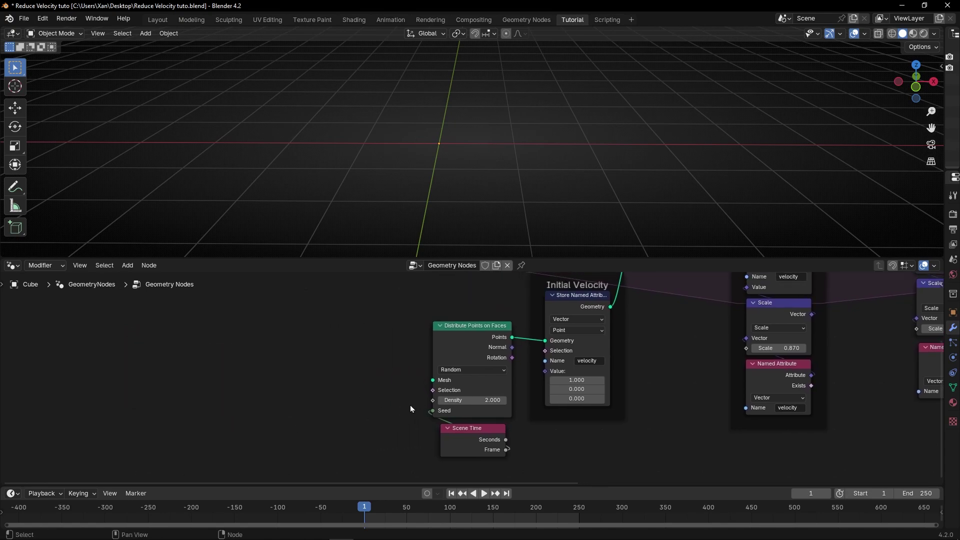
click(473, 440)
key(Delete)
Step: Unlink the Initial Velocity nodes from Join Geometry, place them before the simulation zone, and connect them to the Simulation input's Geometry
scroll(606, 323, down, 3)
middle_drag(605, 324, 540, 376)
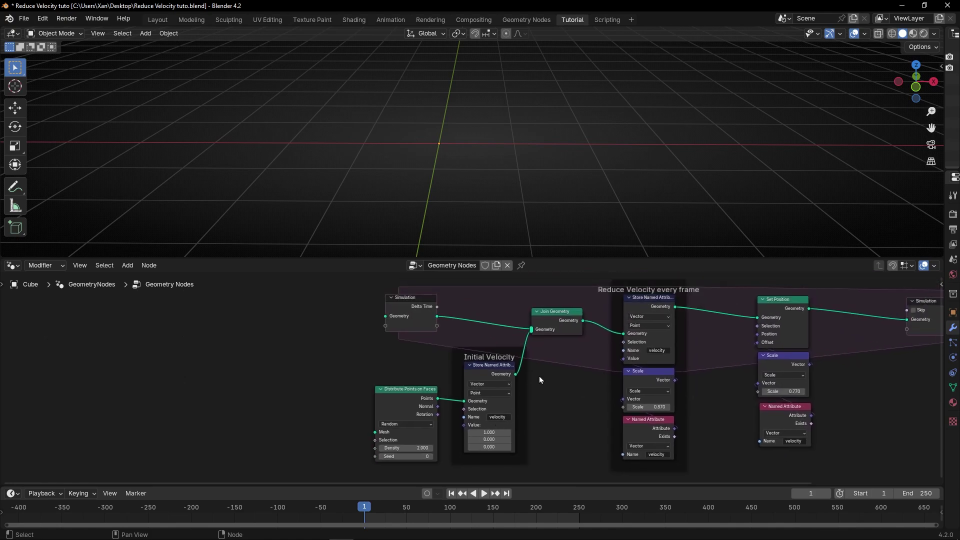
ctrl+right_drag(518, 345, 516, 348)
drag(358, 369, 468, 432)
drag(522, 381, 319, 329)
drag(379, 323, 384, 320)
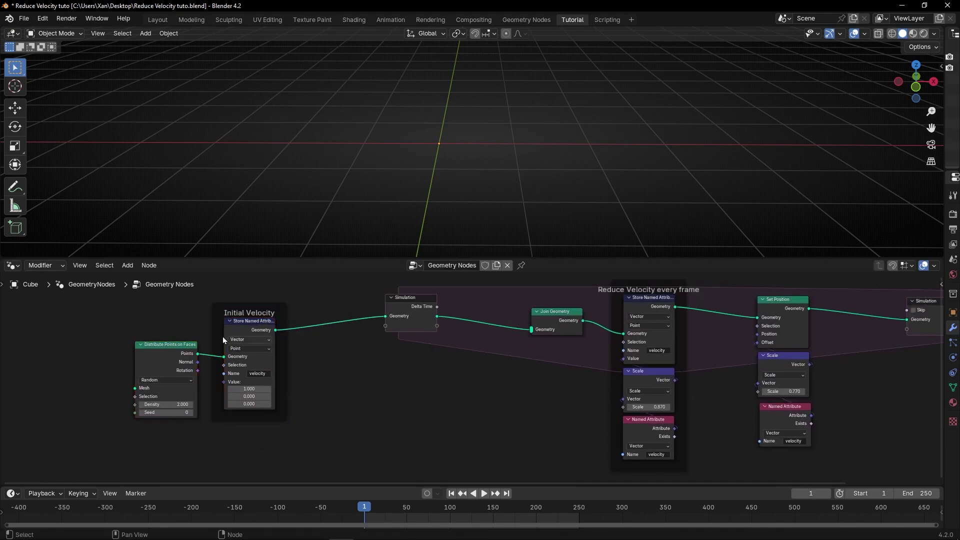
drag(112, 325, 240, 420)
drag(156, 417, 202, 400)
Step: Add a UV Sphere node and connect its Mesh output to the Mesh input of Distribute Points on Faces
scroll(101, 381, up, 3)
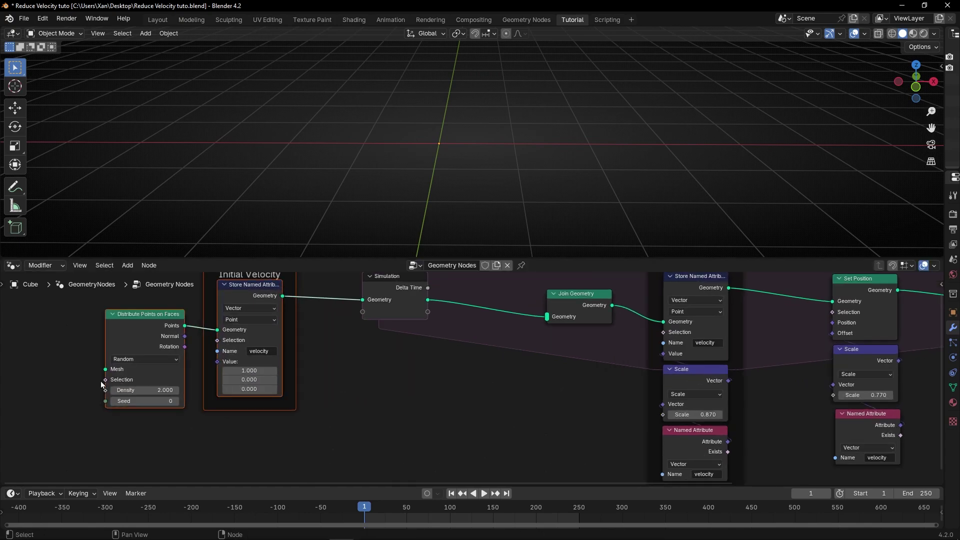
middle_drag(84, 377, 407, 405)
key(ctrl+space)
scroll(363, 369, up, 3)
middle_drag(322, 352, 356, 341)
key(shift+a)
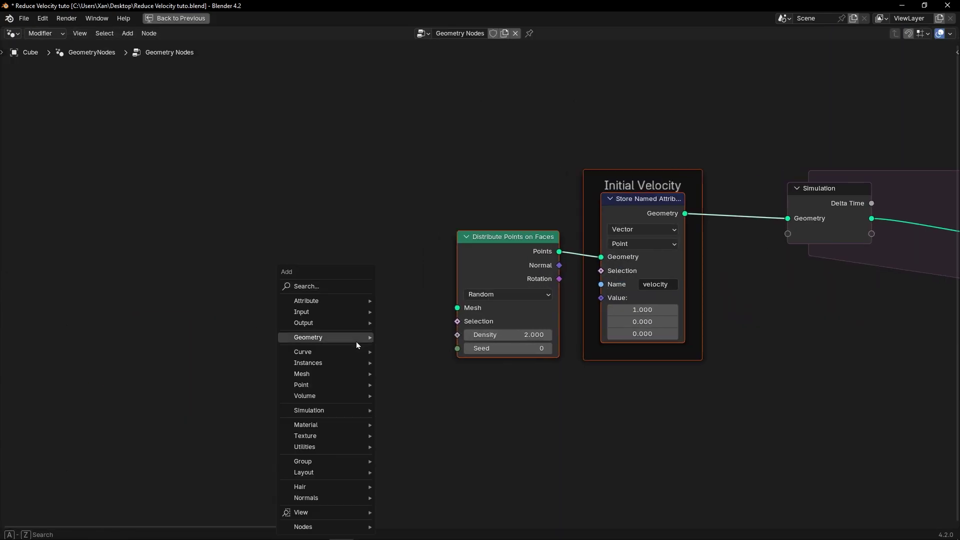
text(uv sp)
key(Return)
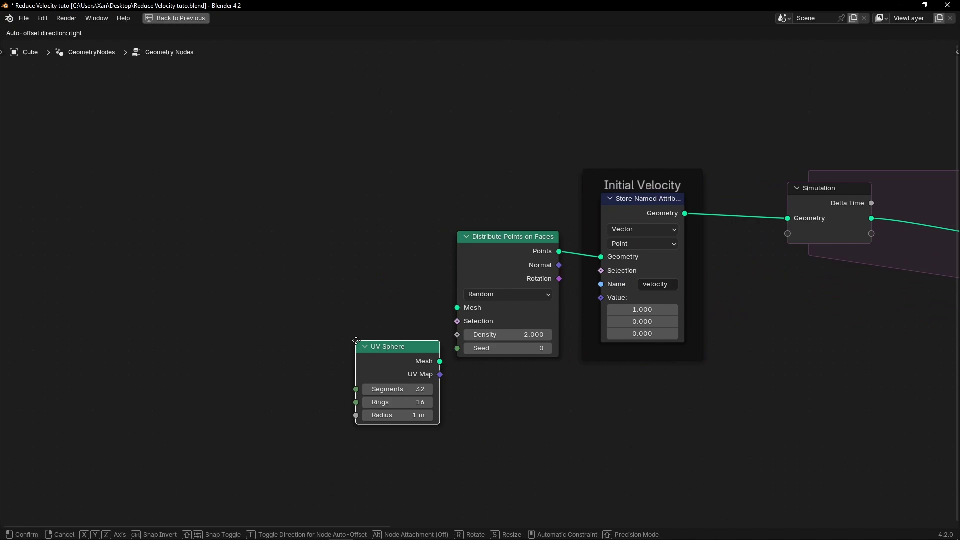
click(268, 248)
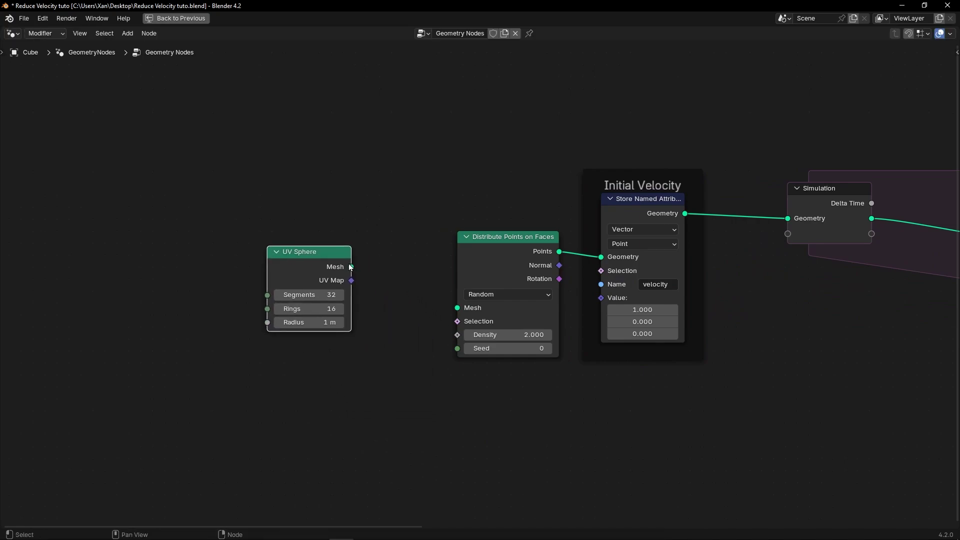
drag(352, 267, 456, 314)
key(ctrl+space)
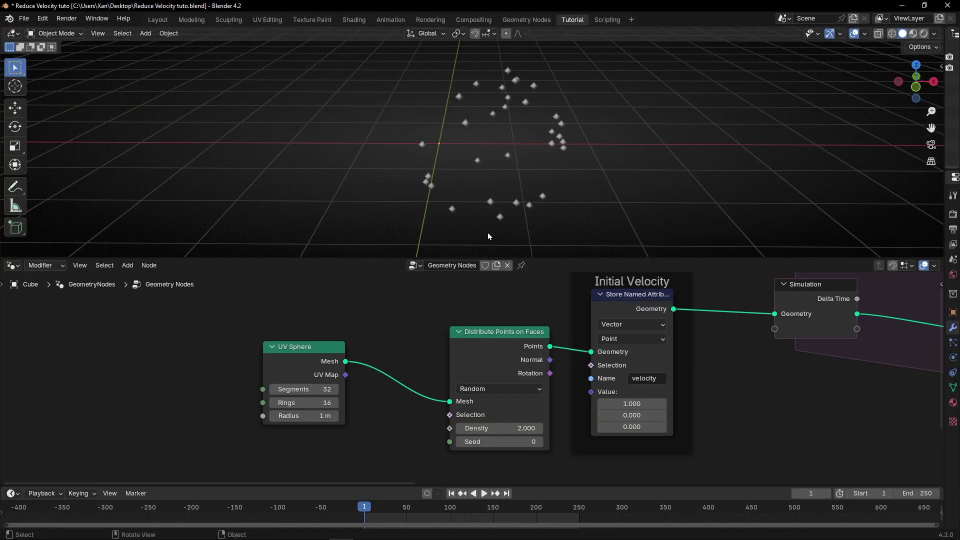
Step: Play the sphere particles briefly to check their motion, stop, and return to the first frame
middle_drag(710, 391, 521, 376)
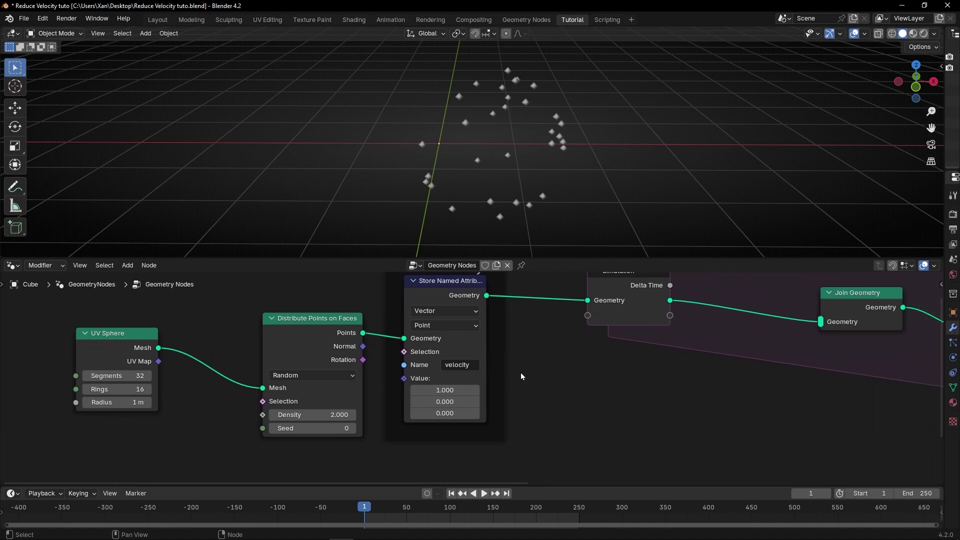
key(space)
key(space)
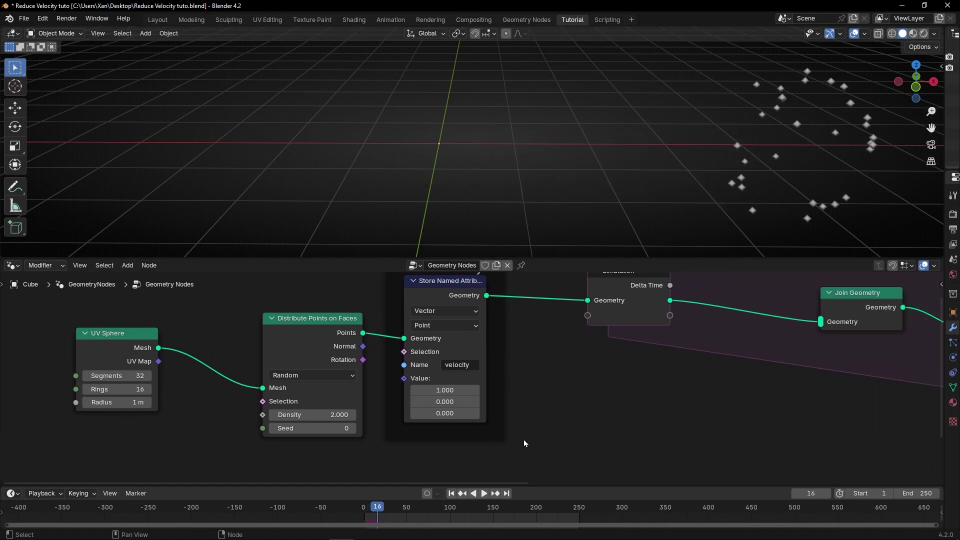
click(451, 495)
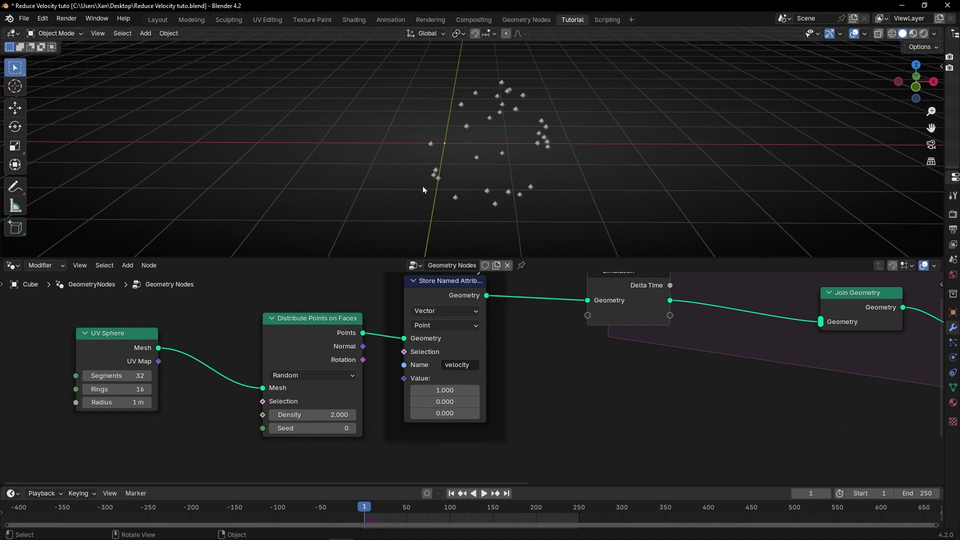
Step: Connect the Normal output of Distribute Points on Faces to the initial velocity's Value and test it with a short playback
mouse_move(150, 351)
mouse_down()
mouse_move(208, 352)
mouse_move(136, 351)
mouse_up()
drag(303, 342, 404, 378)
key(space)
key(space)
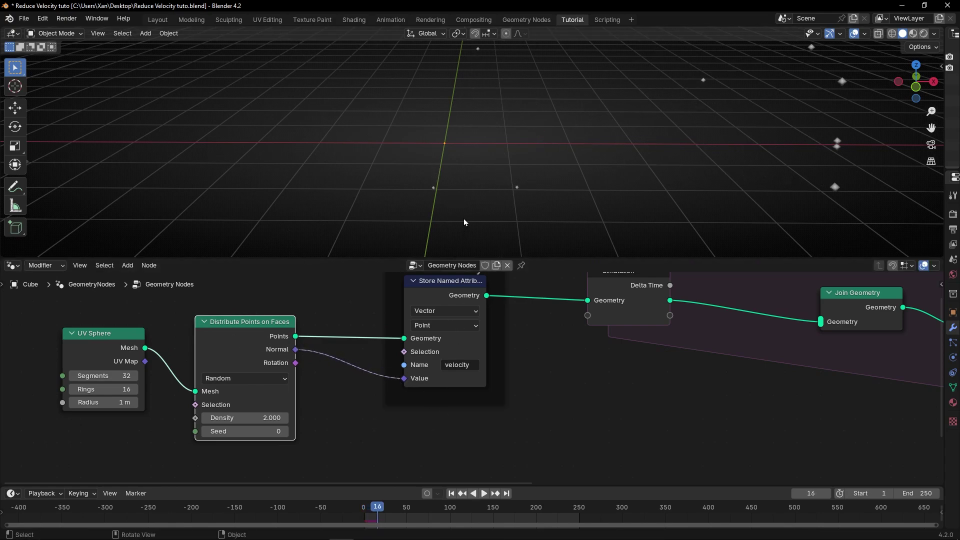
Step: Return to the first frame, raise the Distribute Points on Faces density to 89.4, and tidy the sphere and distribution nodes
drag(295, 357, 317, 343)
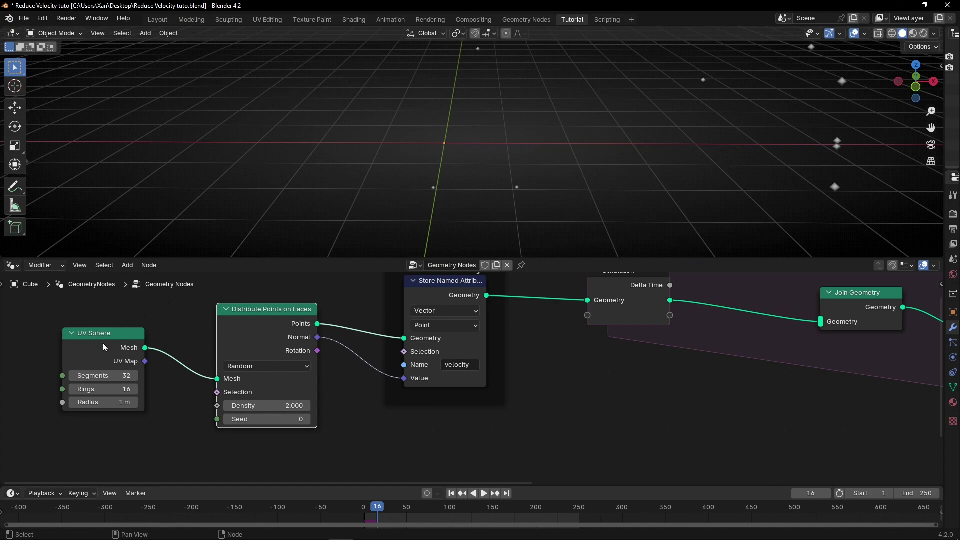
mouse_move(104, 347)
mouse_down()
mouse_move(128, 347)
mouse_move(97, 347)
mouse_up()
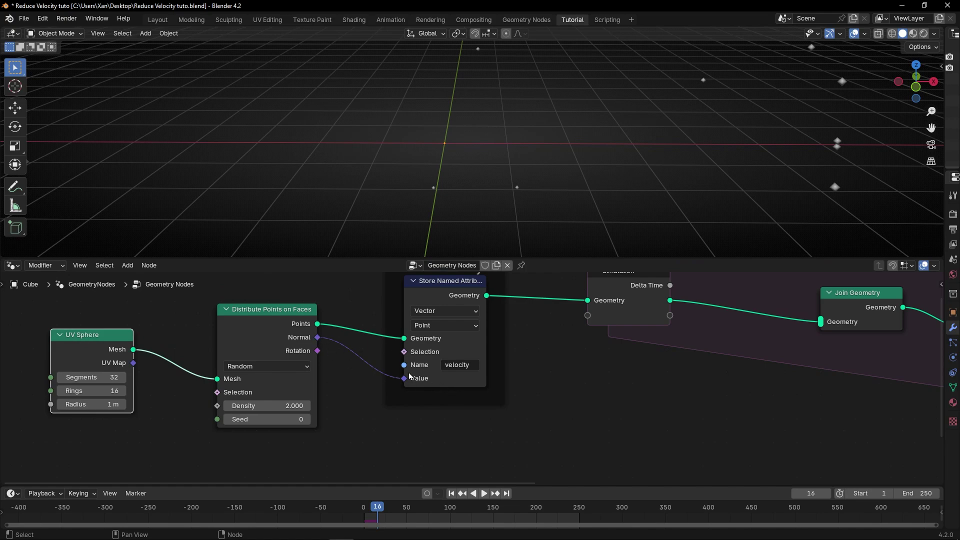
click(451, 494)
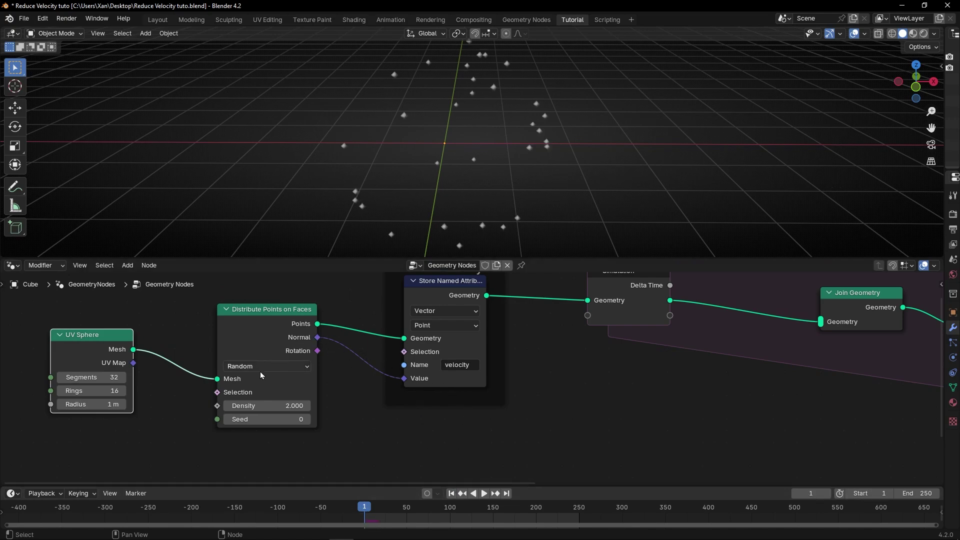
mouse_move(266, 406)
mouse_down()
mouse_move(382, 405)
mouse_move(265, 409)
mouse_up()
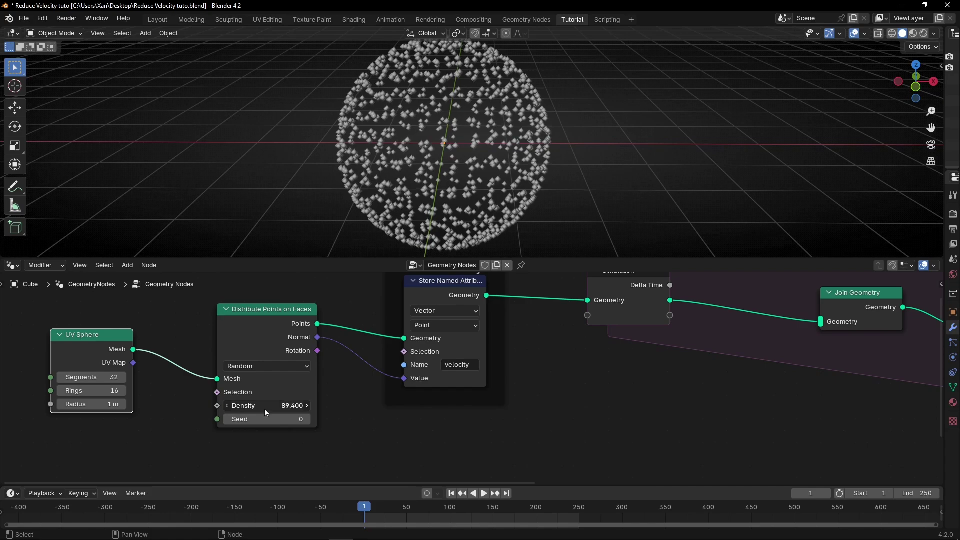
drag(79, 368, 113, 359)
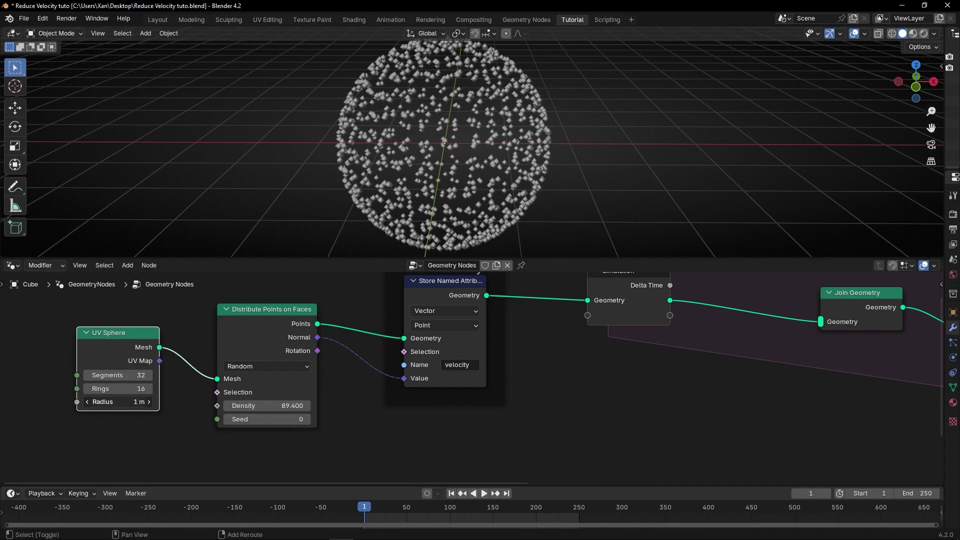
Step: Try a smaller UV Sphere radius and undo it
drag(126, 403, 95, 403)
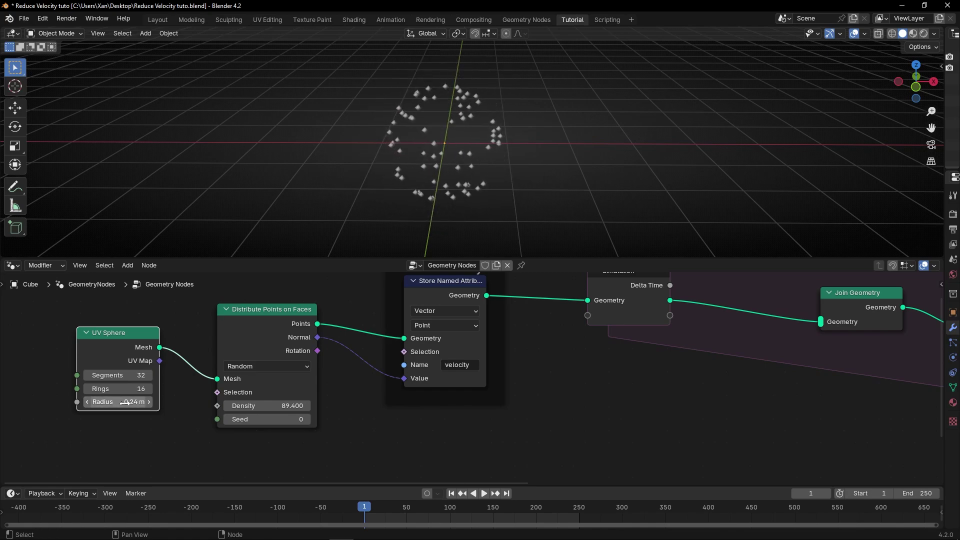
key(ctrl+z)
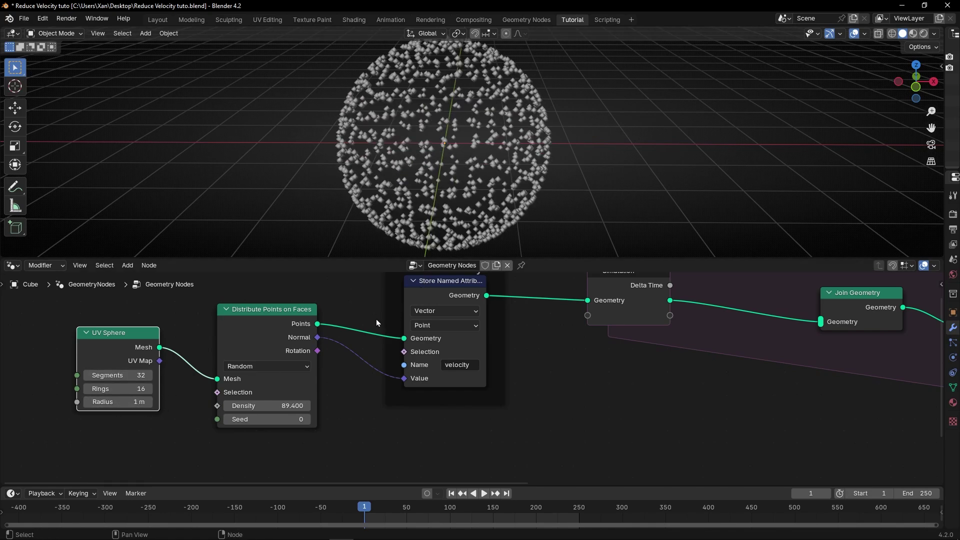
Step: Move the sphere, distribution and Initial Velocity nodes away from the simulation and insert a Set Position node before the Simulation input
scroll(376, 322, down, 1)
drag(510, 445, 154, 325)
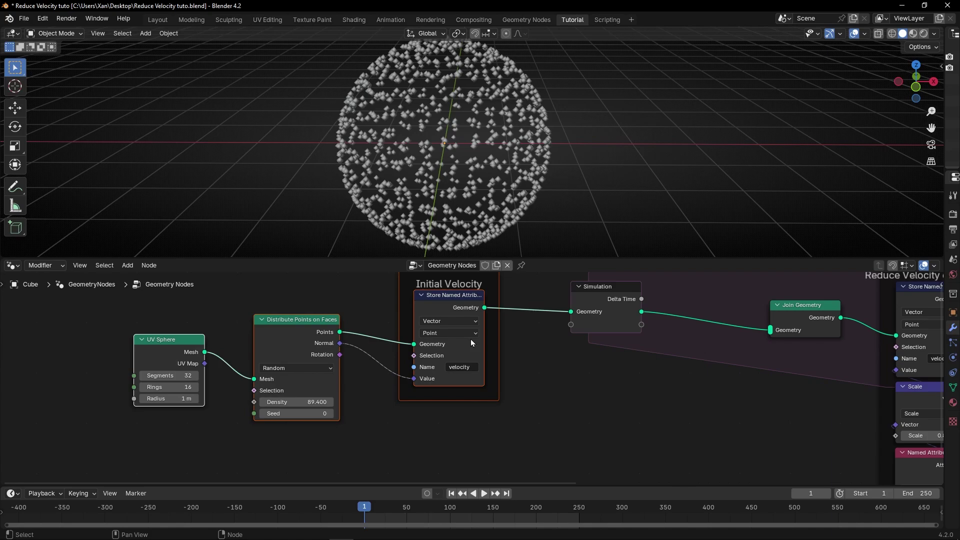
drag(471, 340, 389, 343)
click(468, 355)
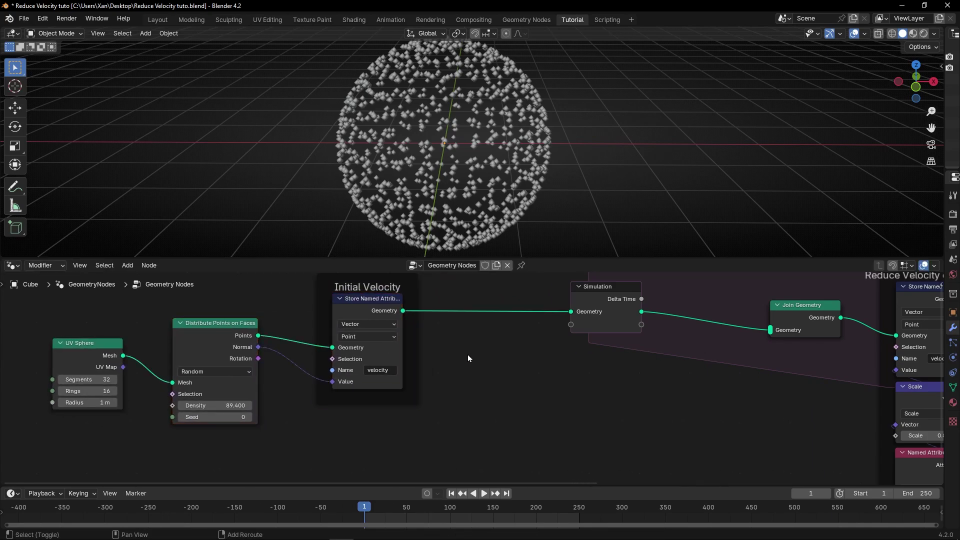
key(shift+a)
text(set)
click(515, 385)
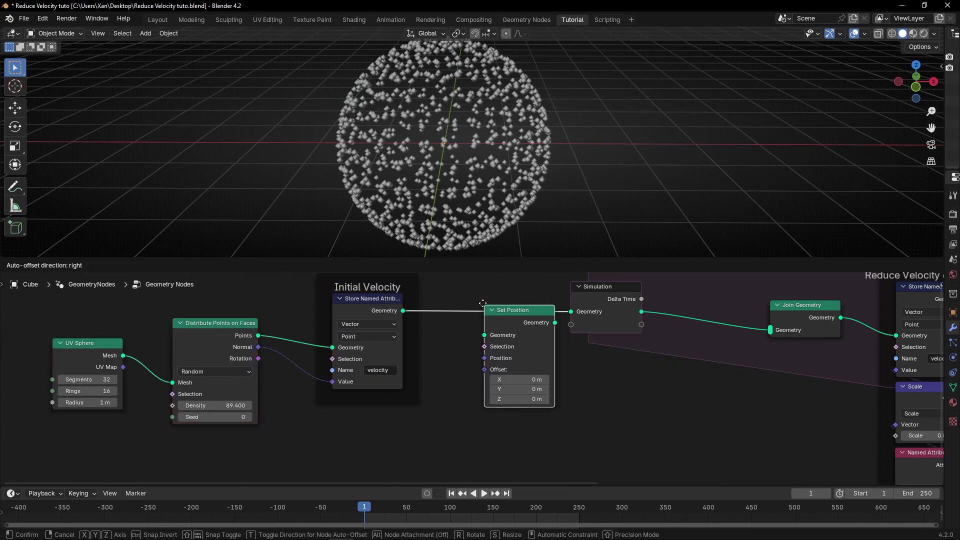
click(477, 295)
Step: Place Set Position between the Initial Velocity frame and the Simulation input, and feed its Position from a new Position node
drag(479, 350, 380, 446)
key(Return)
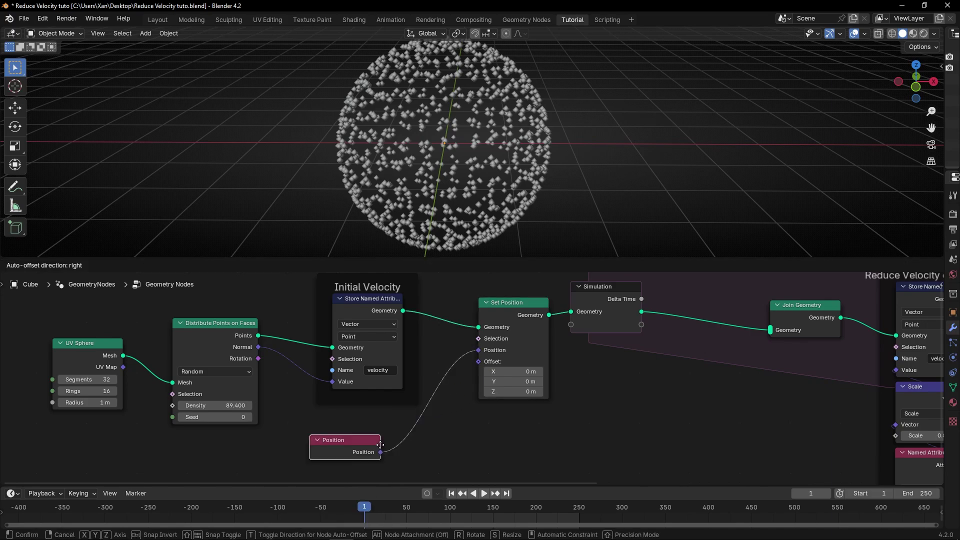
click(380, 445)
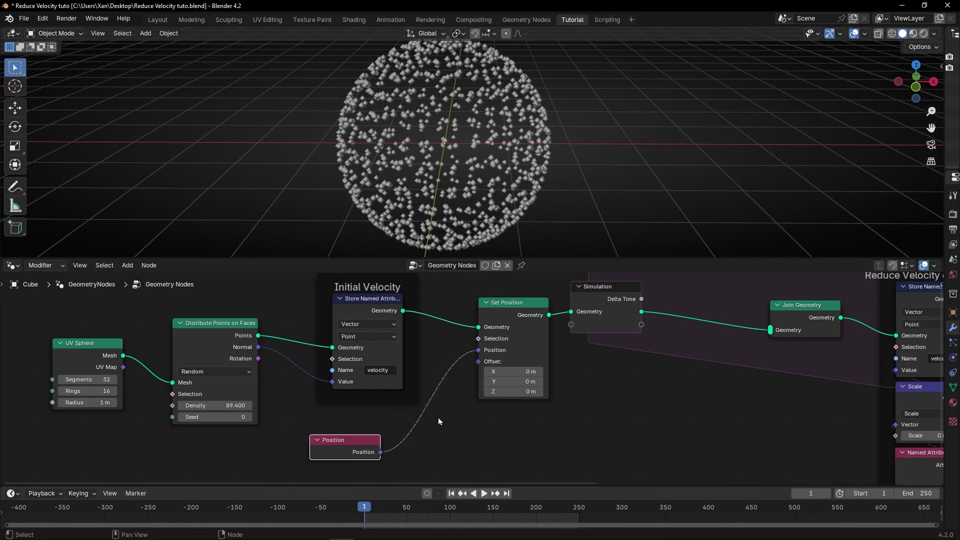
Step: Insert a Vector Math node between the Position and Set Position nodes and set its operation to Scale
key(shift+a)
text(vecto)
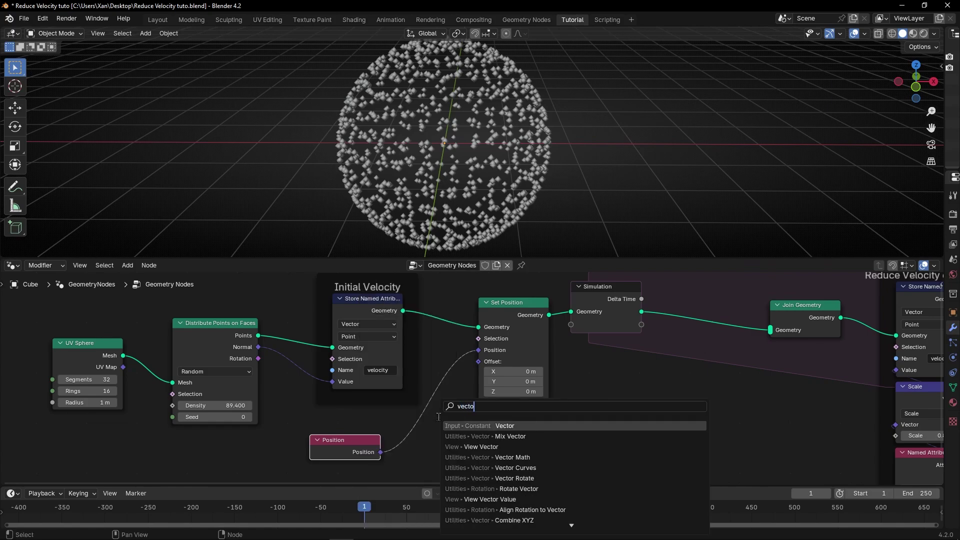
text(r math)
key(Return)
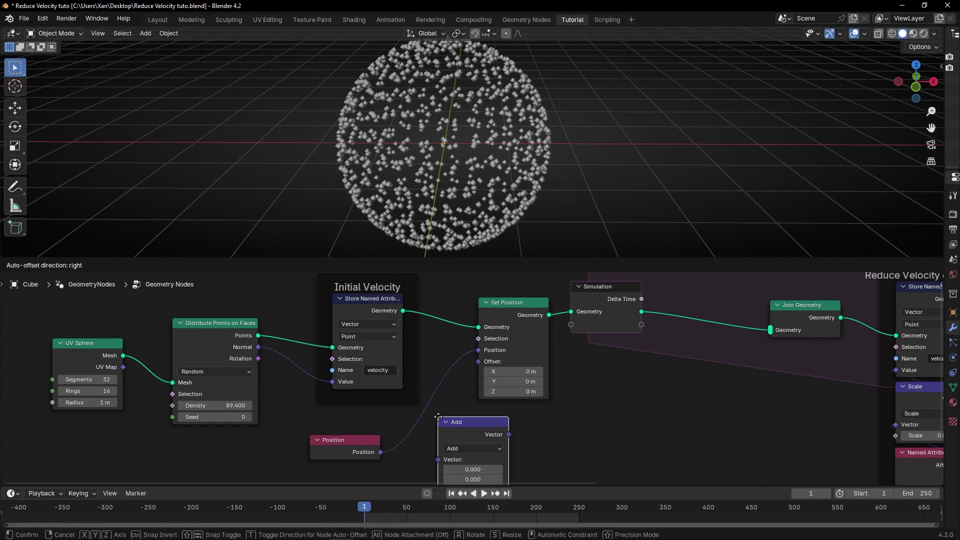
click(422, 388)
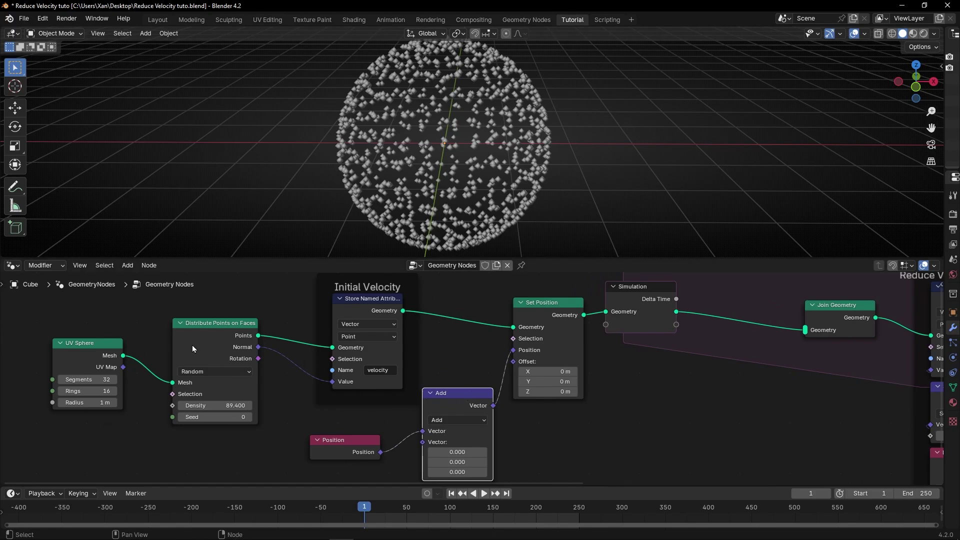
middle_drag(567, 451, 565, 431)
click(463, 400)
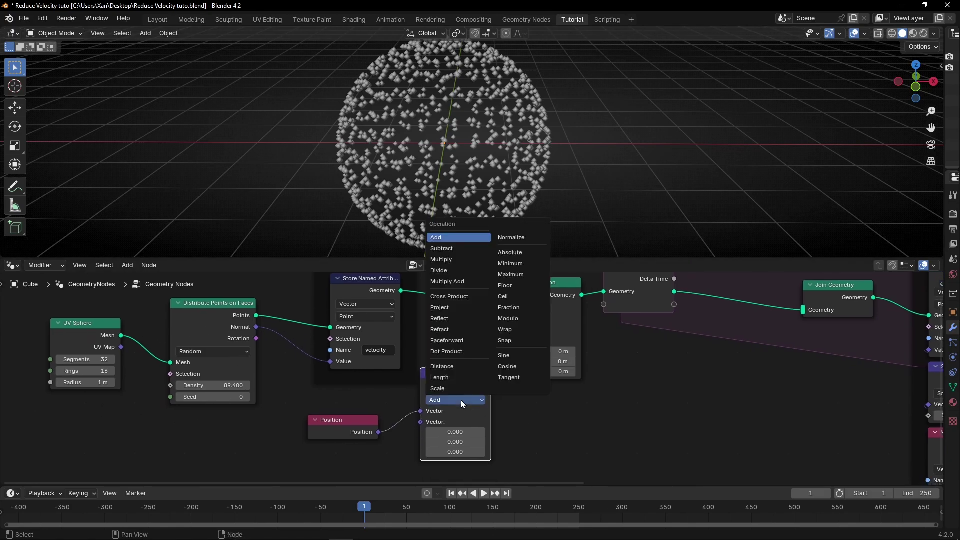
click(461, 390)
Step: Set the factor of the Scale node feeding Set Position to -0.660
click(455, 423)
text(0.5)
key(Return)
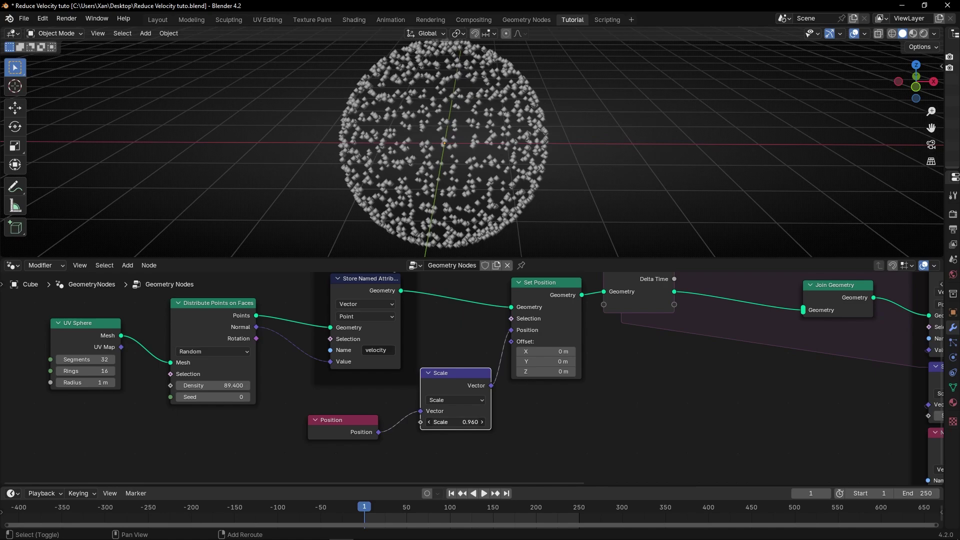
drag(455, 423, 408, 422)
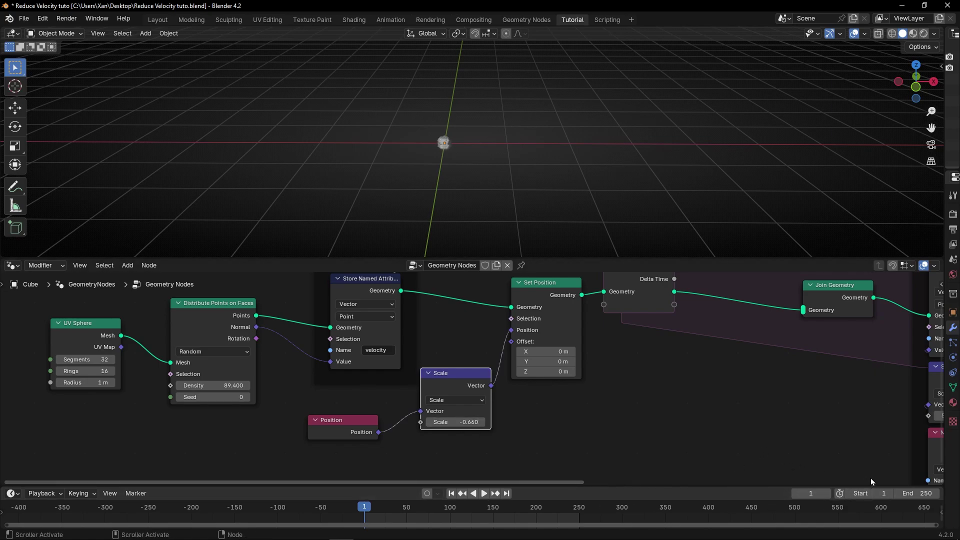
Step: Set the animation's start frame to 0, go to frame 0, and adjust the initial position Scale factor to -0.670
click(868, 493)
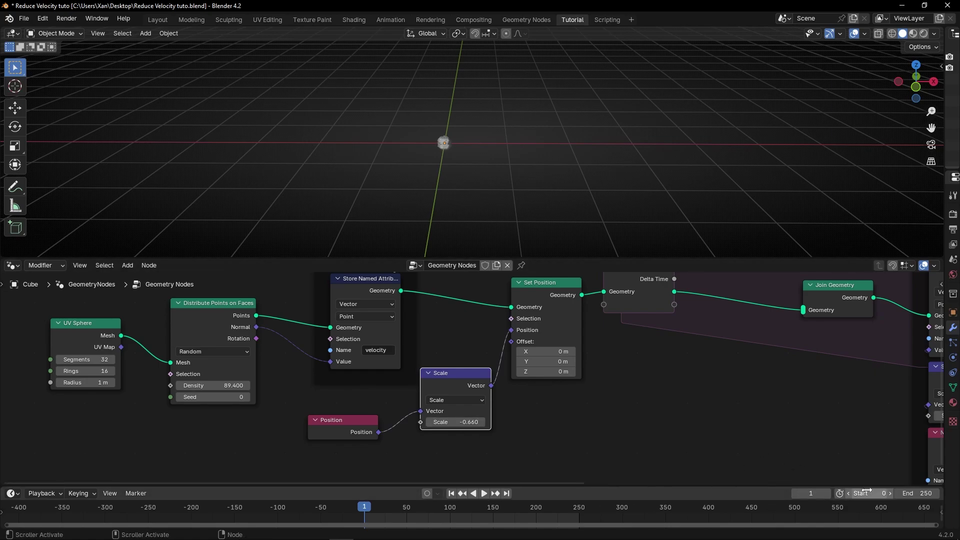
click(797, 493)
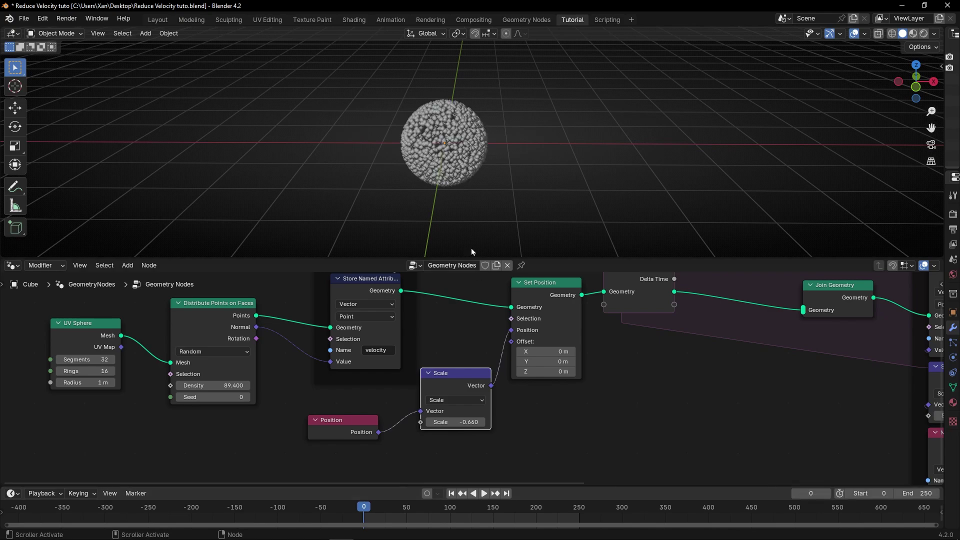
shift+drag(455, 422, 475, 422)
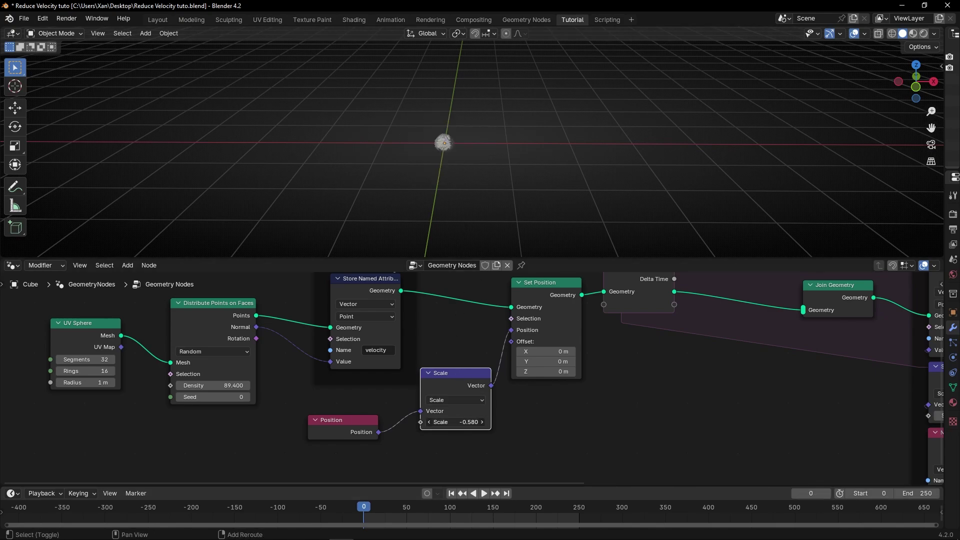
mouse_move(455, 422)
shift+mouse_down()
mouse_move(440, 422)
mouse_move(452, 422)
shift+mouse_up()
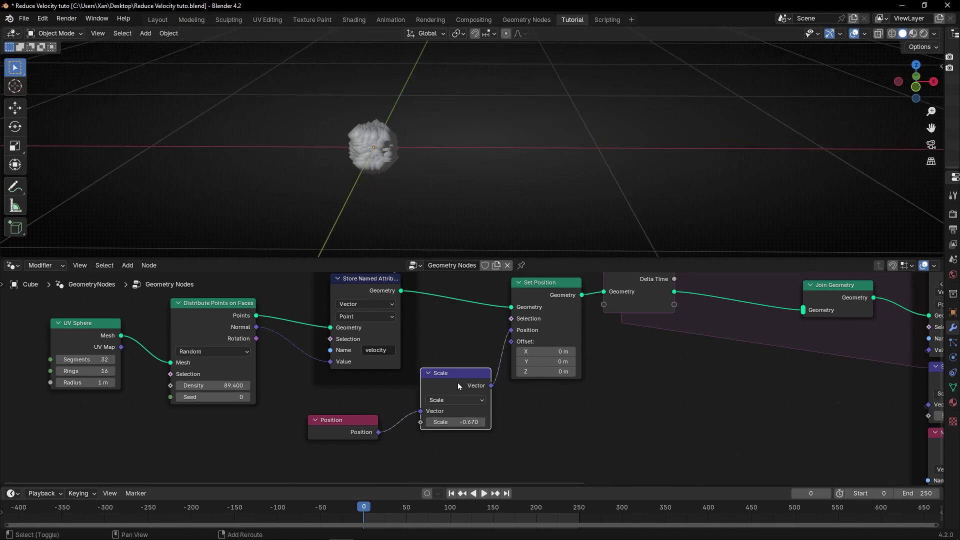
scroll(433, 174, down, 9)
scroll(433, 175, down, 1)
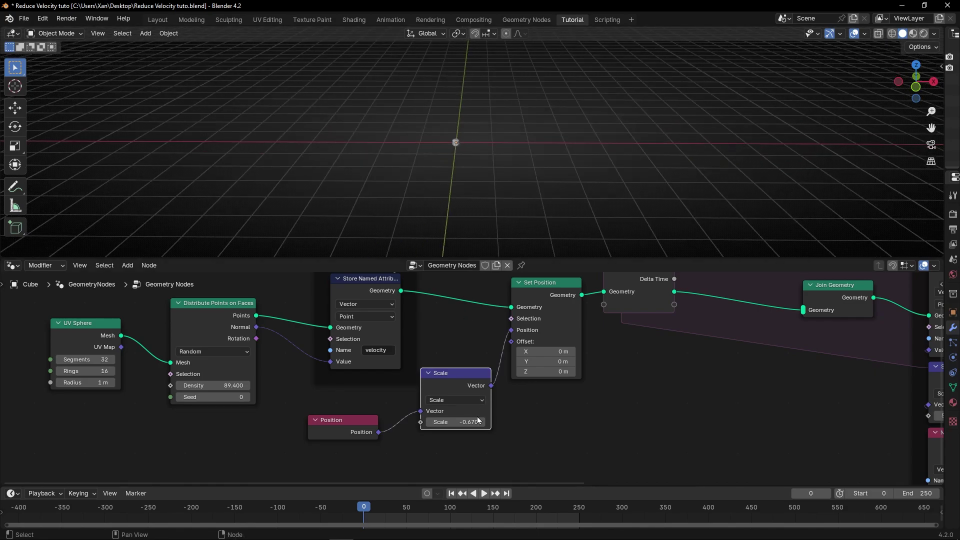
Step: Play the particle burst from frame 0, stop it, and view the points from another angle
key(space)
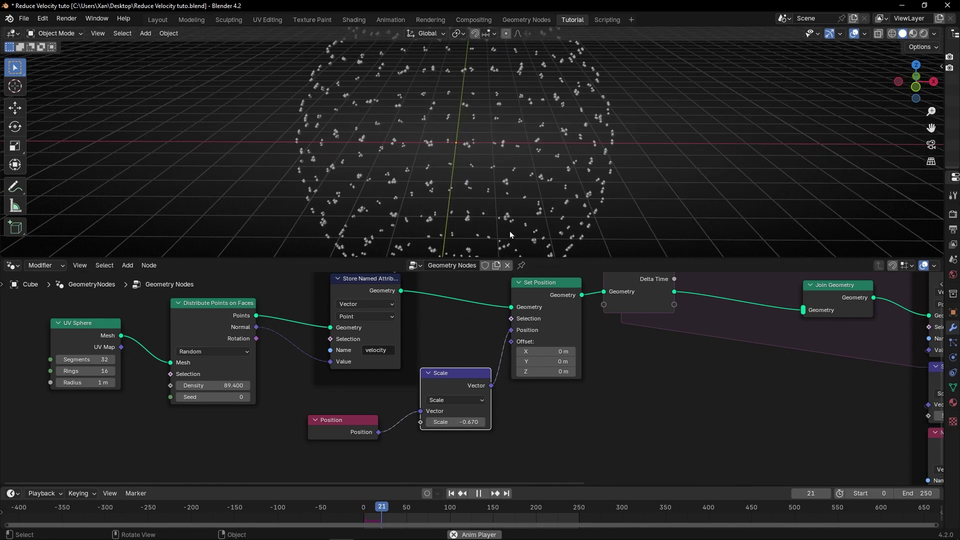
key(space)
middle_drag(512, 212, 447, 170)
Step: Increase the UV Sphere's resolution to 153 segments and 137 rings
middle_drag(140, 373, 400, 375)
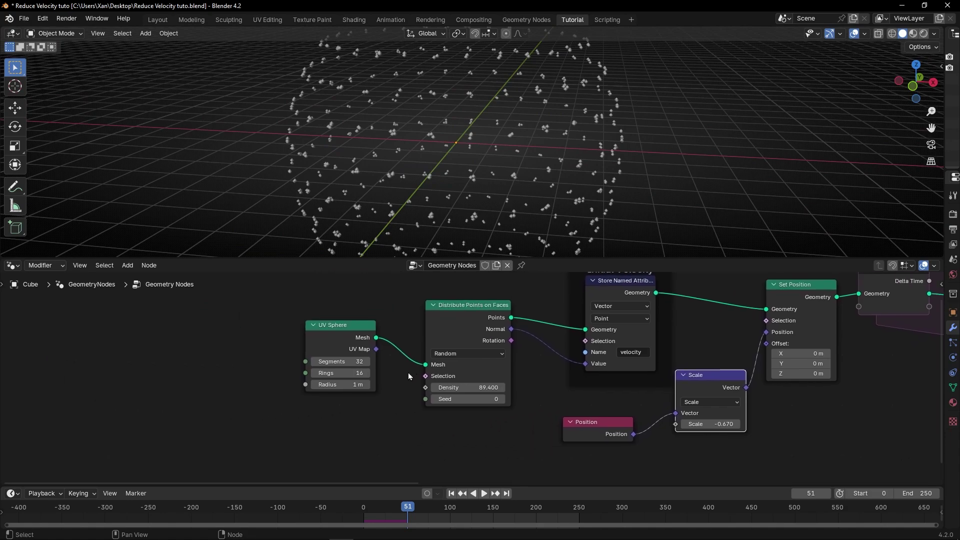
scroll(400, 376, up, 8)
middle_drag(320, 379, 347, 391)
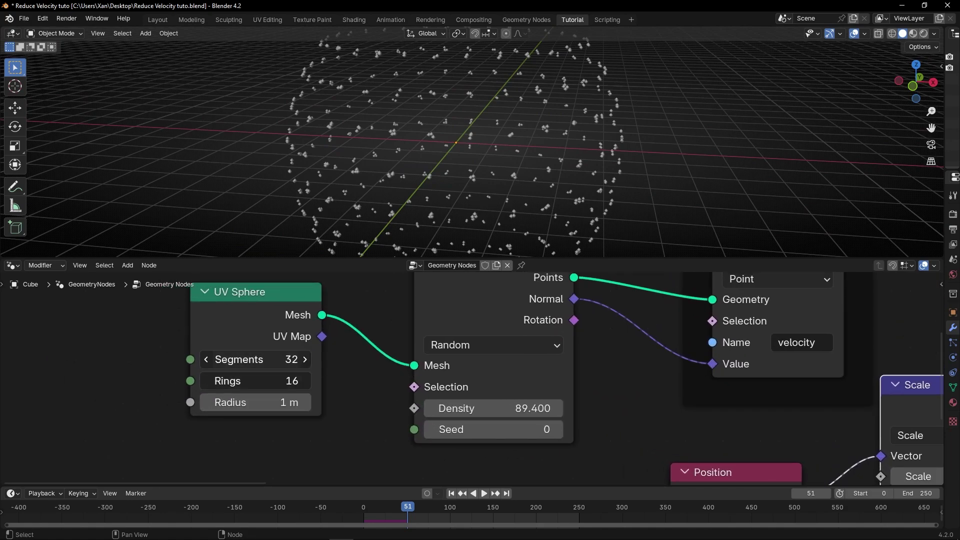
drag(256, 370, 320, 381)
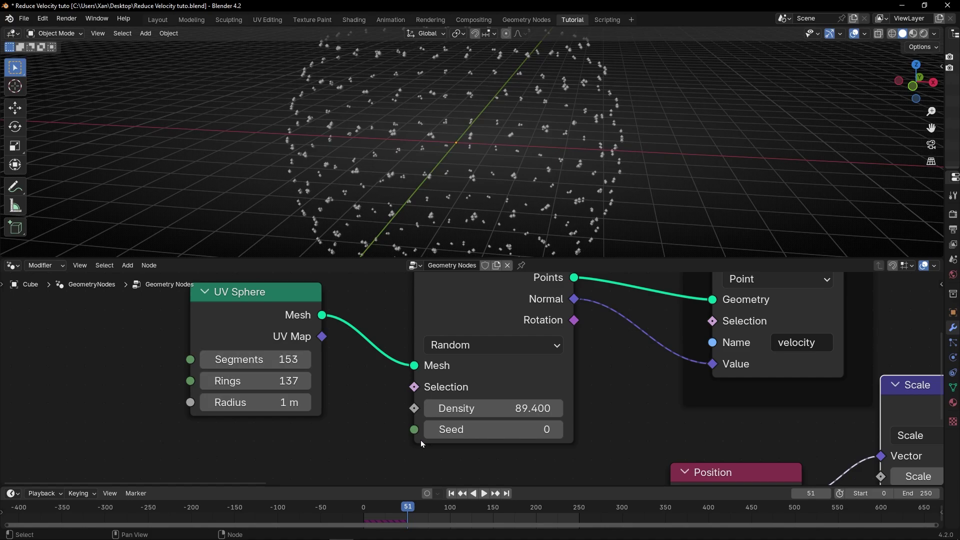
Step: Replay the burst several times from the start frame to check how the points spread with the finer sphere
click(451, 494)
key(space)
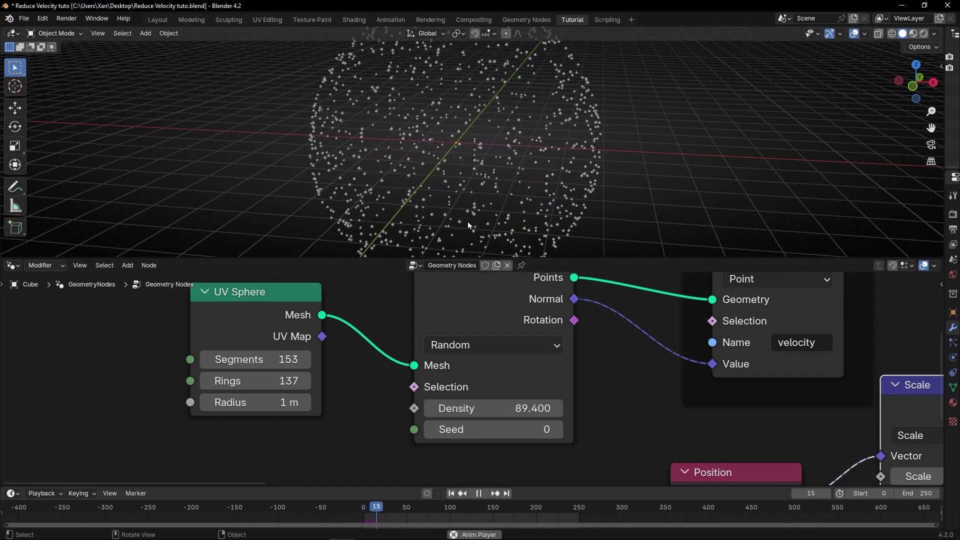
middle_drag(467, 221, 494, 170)
click(453, 494)
key(space)
key(space)
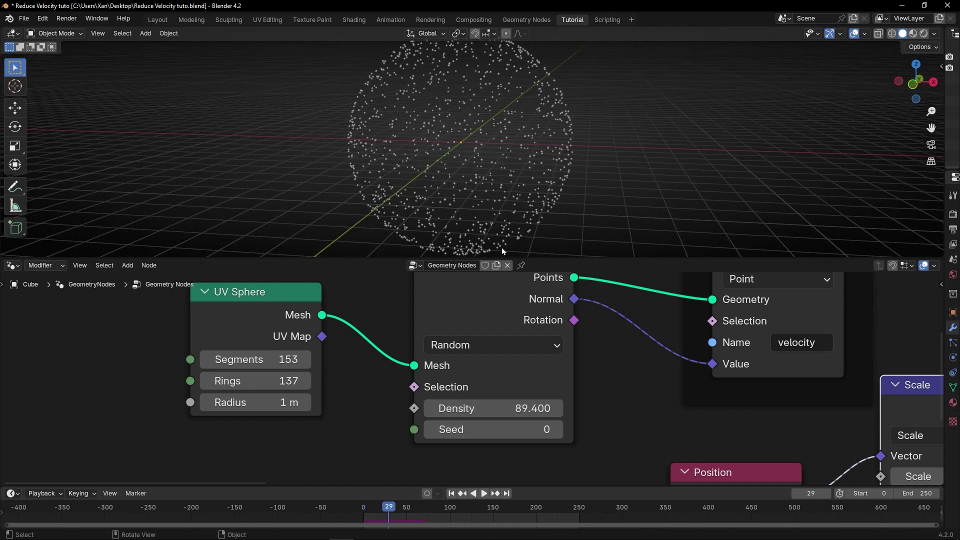
click(453, 494)
key(space)
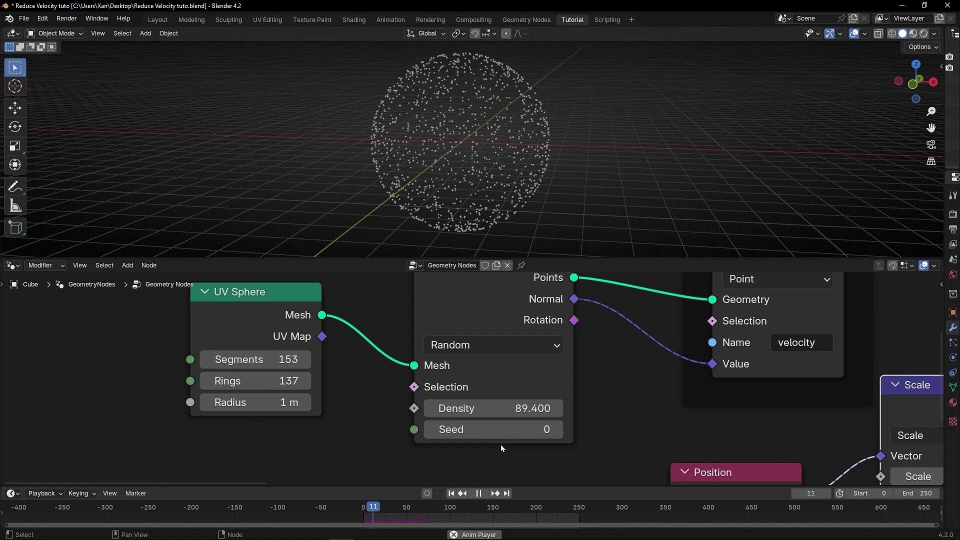
key(space)
Step: Reduce the Distribute Points on Faces density to 53.4 and replay the burst from the start frame
drag(517, 409, 466, 409)
click(451, 493)
key(space)
key(space)
click(451, 493)
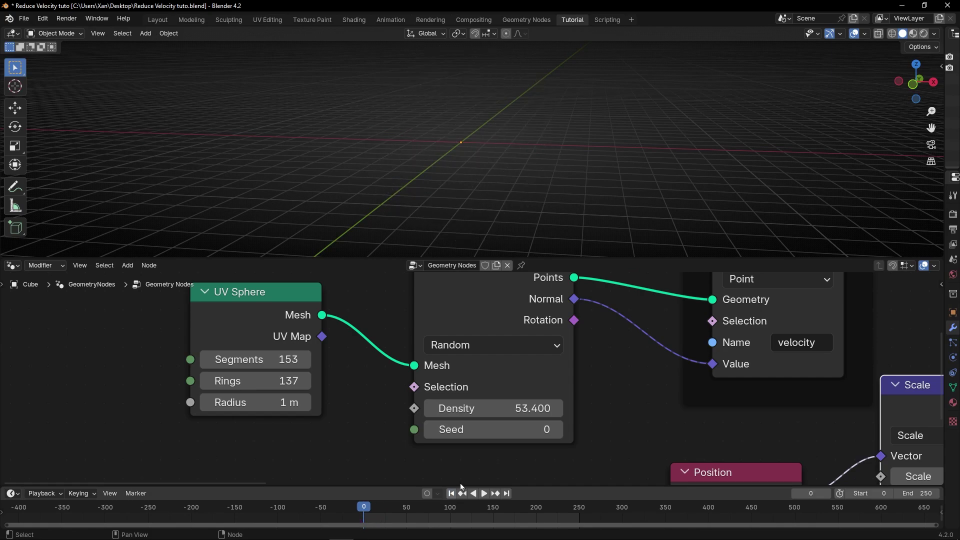
key(space)
middle_drag(551, 213, 594, 193)
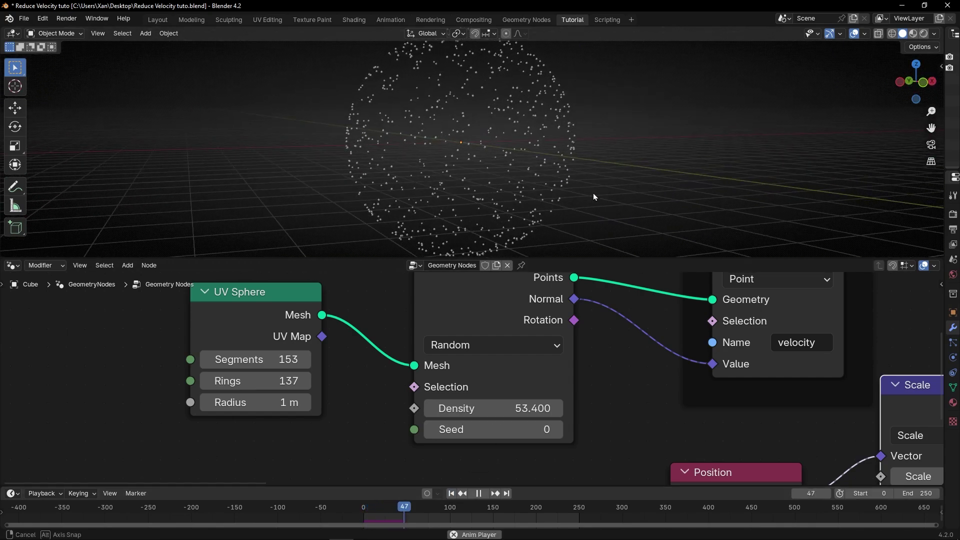
key(space)
Step: Return to the start frame and set the Scale factor in the Reduce Velocity every frame group to 0.940
scroll(629, 361, down, 6)
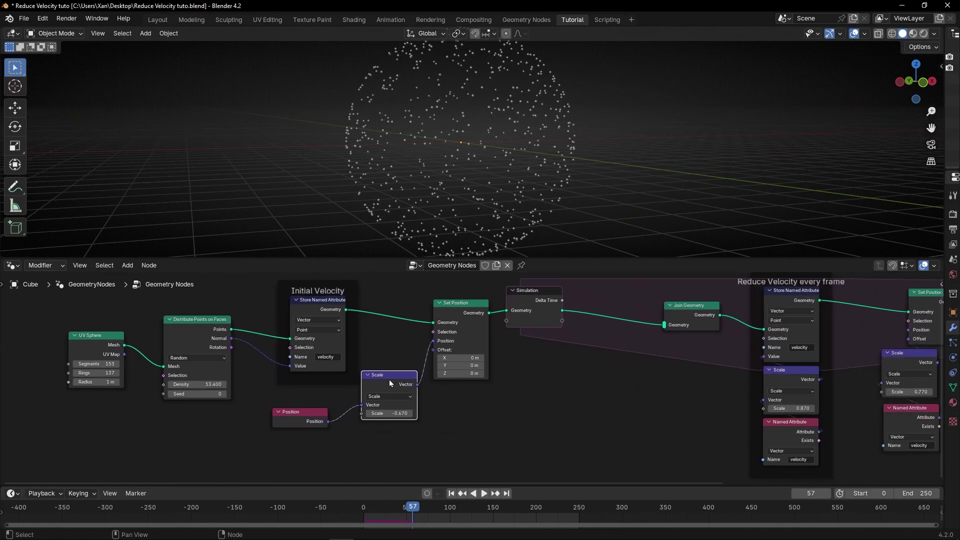
middle_drag(651, 393, 349, 395)
scroll(503, 390, up, 8)
middle_drag(503, 389, 432, 358)
key(shift+Left)
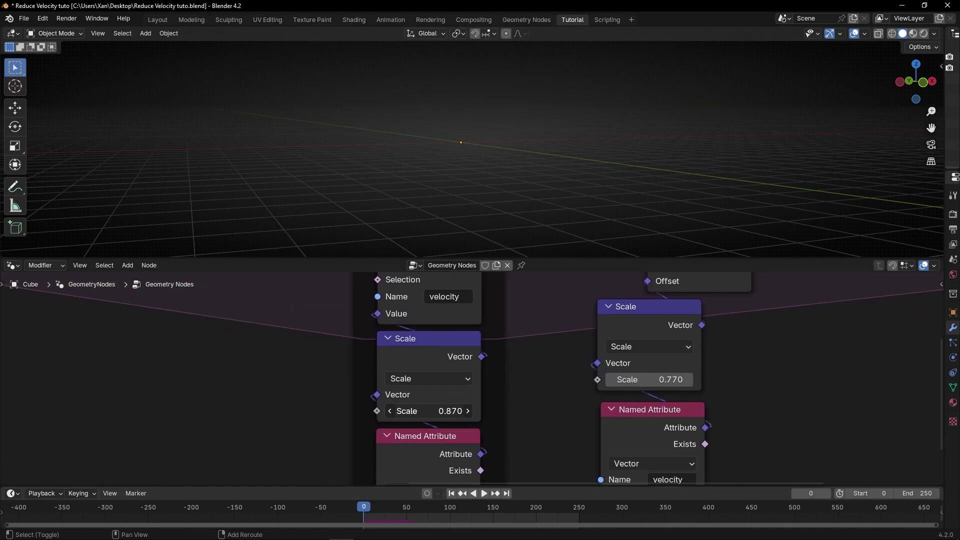
Step: Play the burst and inspect it from several angles in the maximized 3D viewport, restoring the layout at the end
key(space)
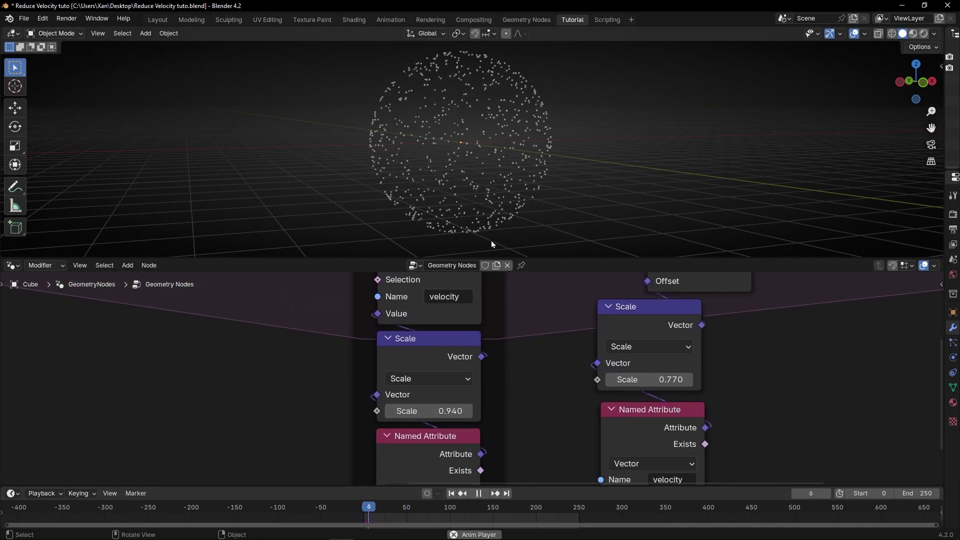
scroll(509, 200, down, 3)
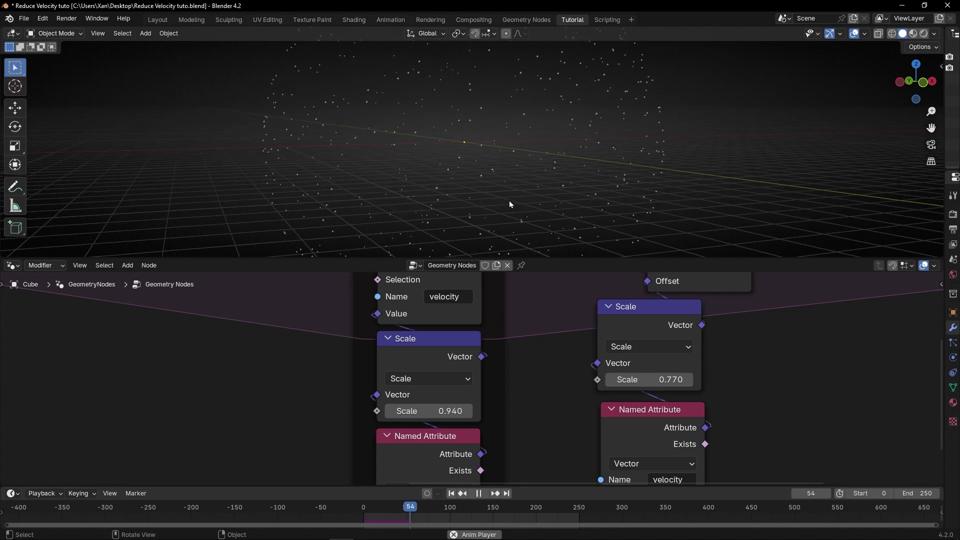
middle_drag(510, 200, 482, 207)
key(ctrl+space)
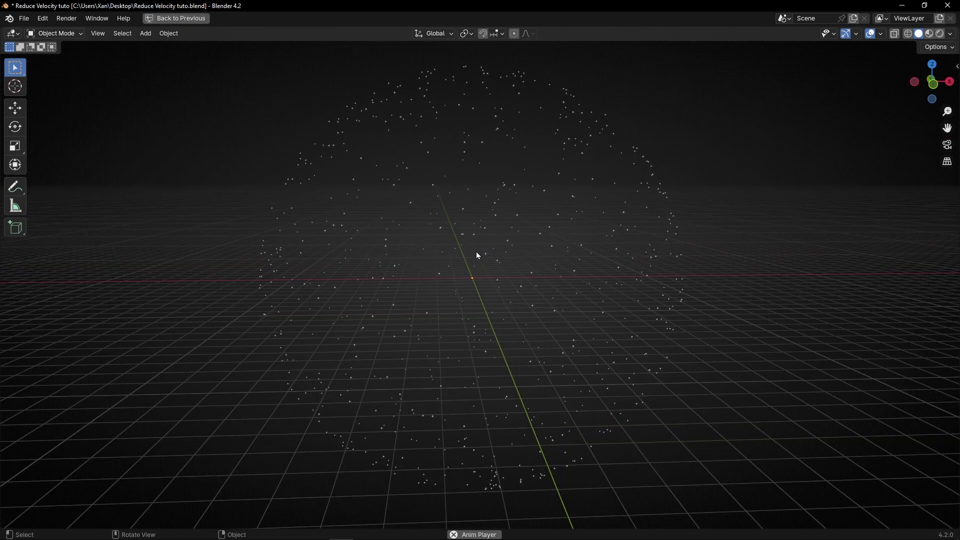
middle_drag(478, 255, 357, 161)
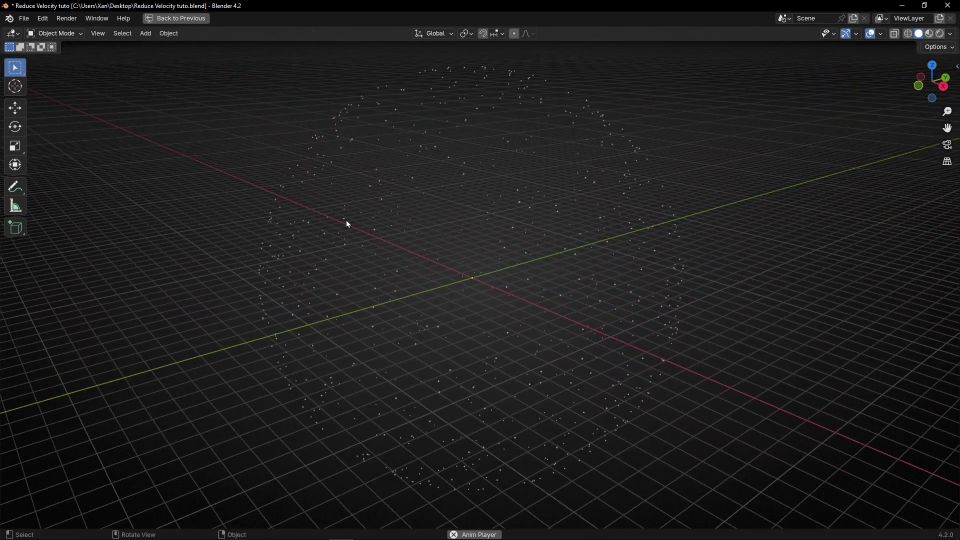
middle_drag(348, 224, 613, 296)
key(ctrl+space)
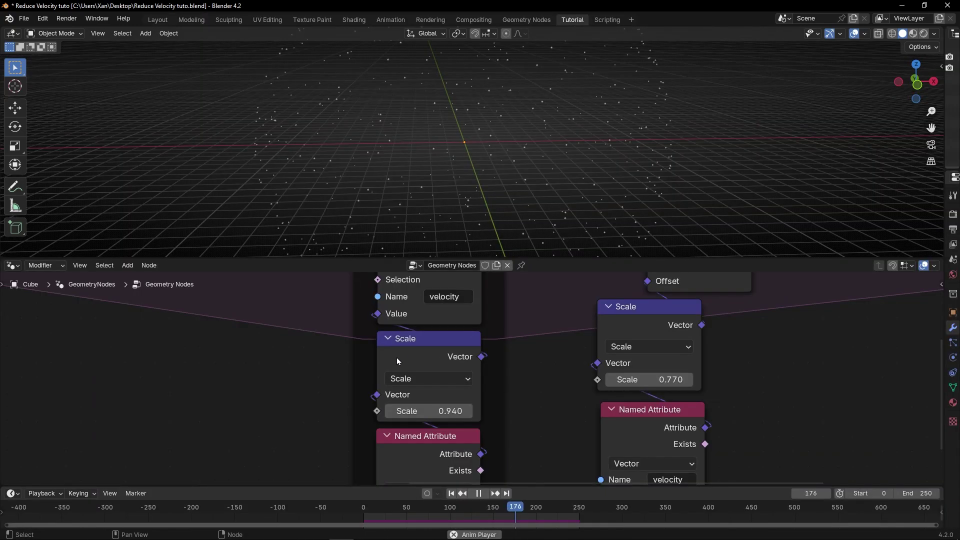
Step: Connect the initial Set Position geometry to Join Geometry for continuous emission and test it with a playback from the start frame
scroll(319, 382, down, 6)
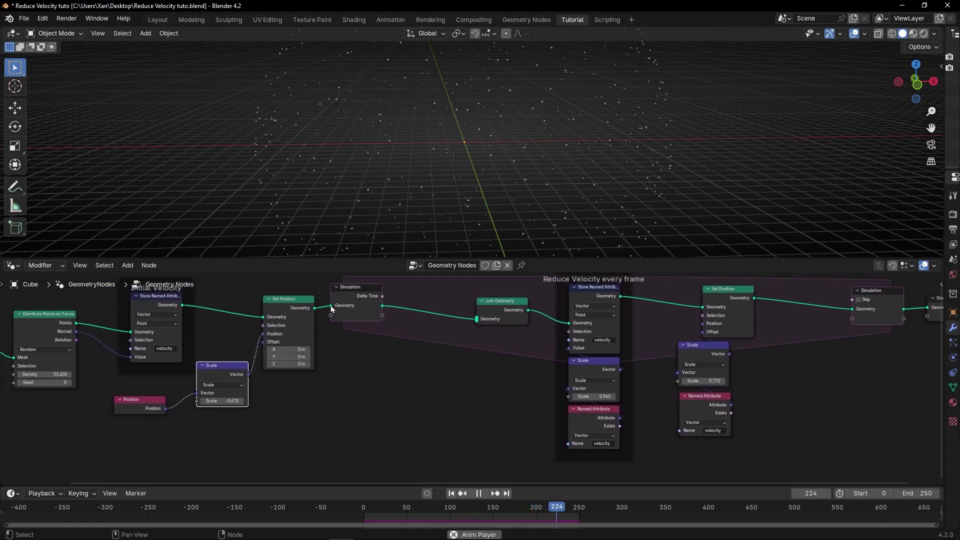
drag(332, 306, 477, 319)
key(space)
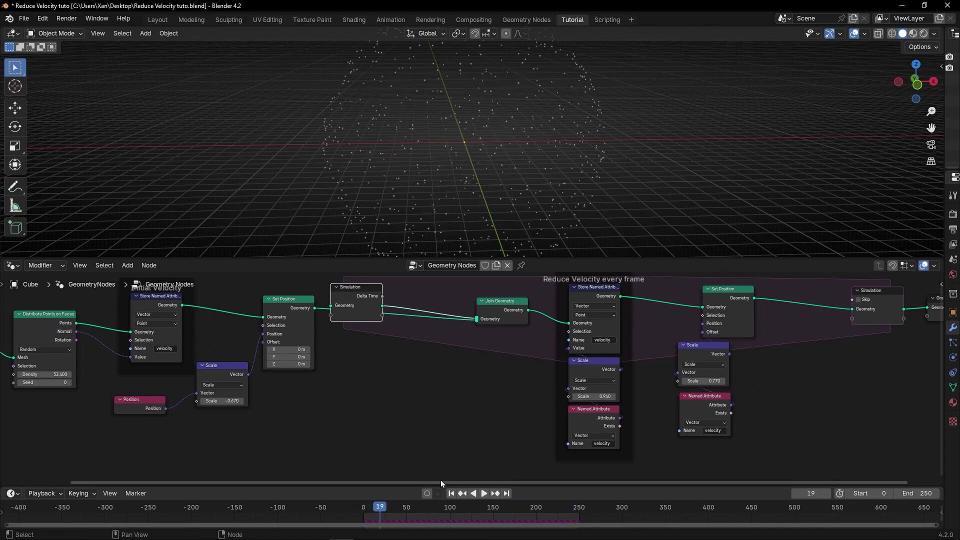
click(452, 494)
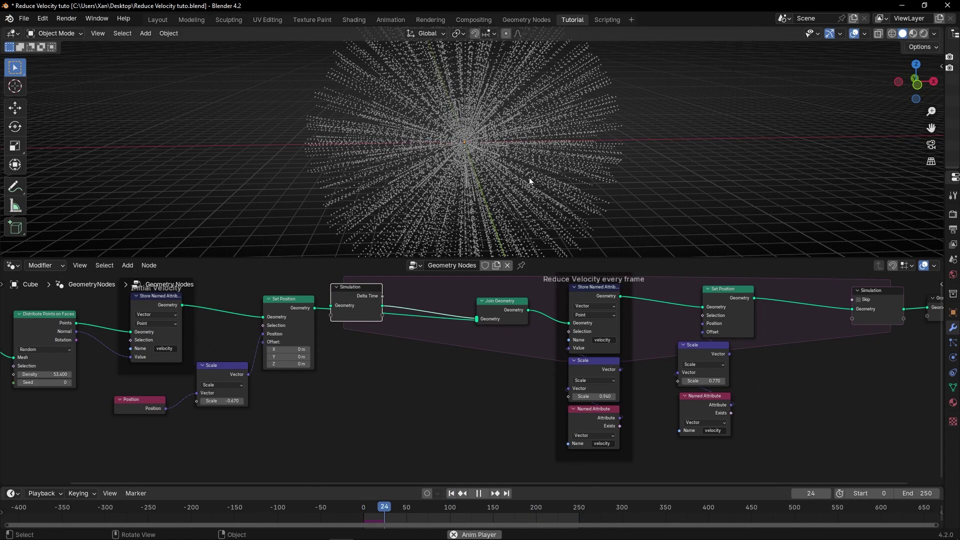
key(space)
Step: Drive the Distribute Points on Faces Seed with the Frame output of a new Scene Time node and set the density to 10.9
scroll(281, 398, up, 6)
middle_drag(195, 390, 475, 389)
middle_drag(95, 417, 352, 394)
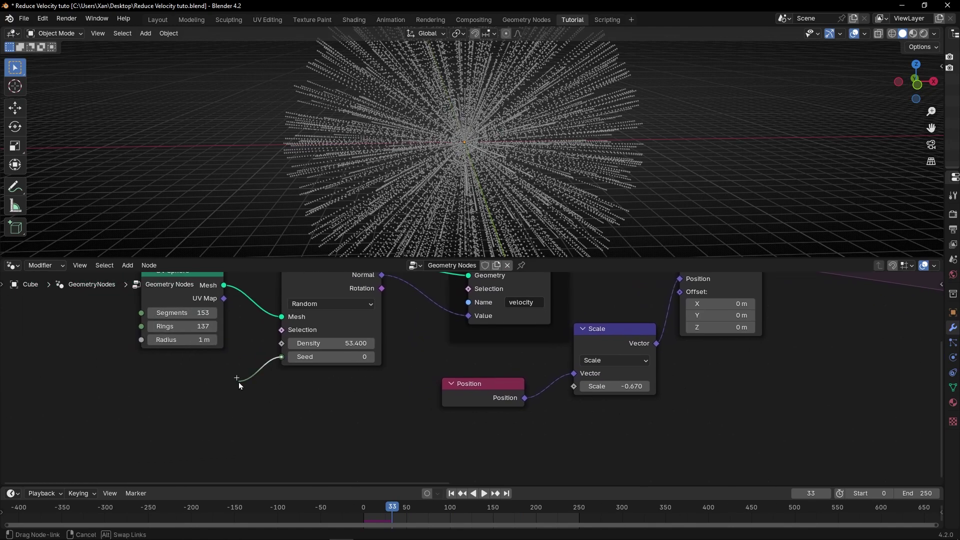
drag(239, 382, 239, 382)
text(sce)
click(201, 410)
click(325, 412)
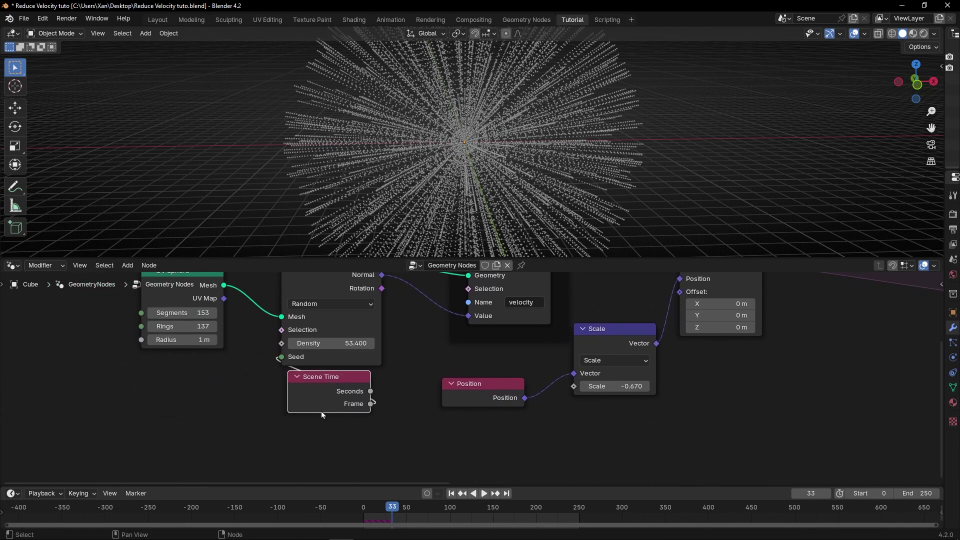
drag(353, 344, 335, 343)
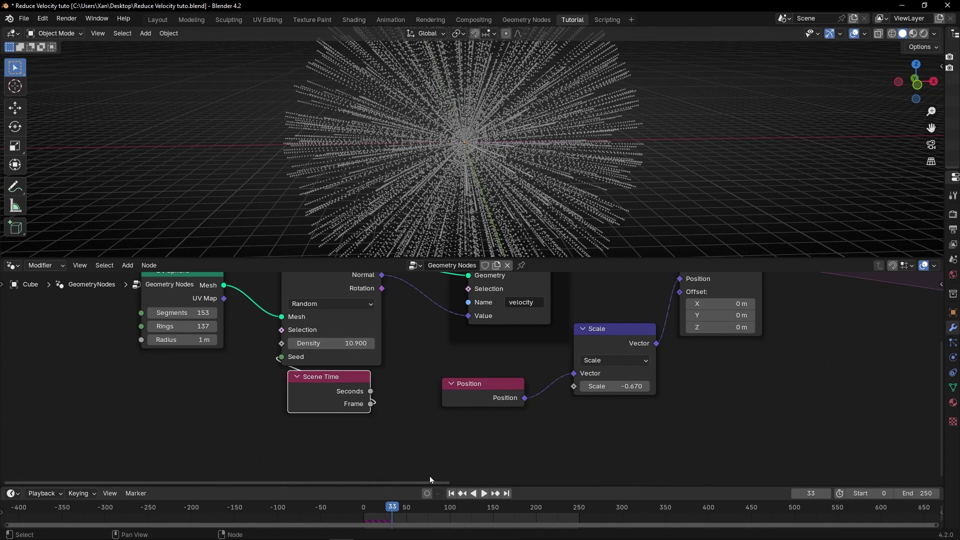
Step: Play the randomly seeded emission from the start frame and view it from another angle
click(452, 493)
key(space)
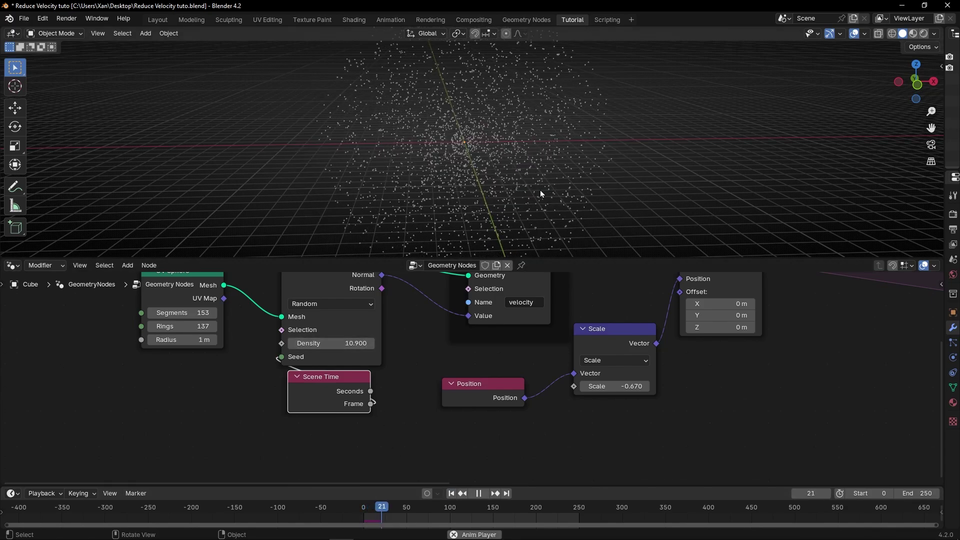
middle_drag(521, 188, 565, 174)
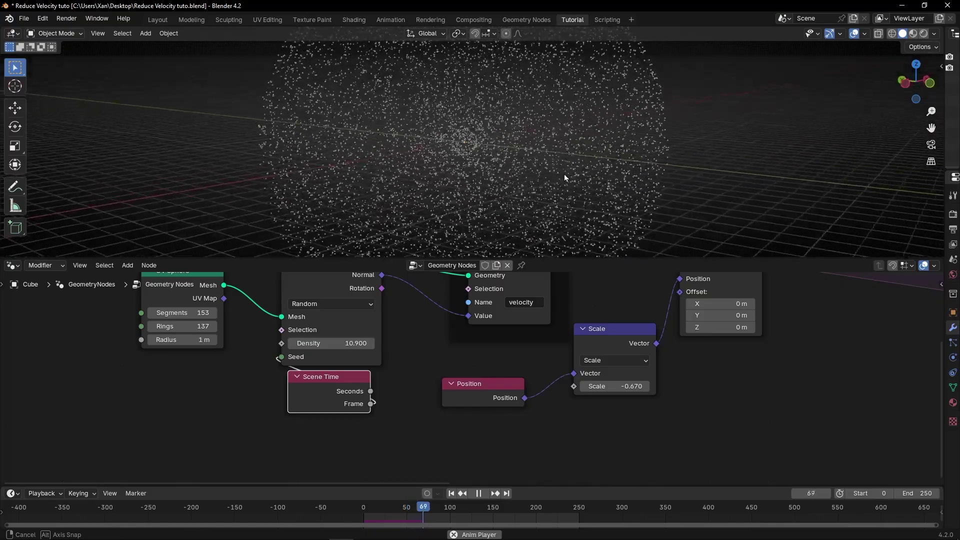
Step: Set the Distribute Points on Faces density to 0.310 and restart playback from the start frame
drag(350, 343, 305, 343)
click(451, 494)
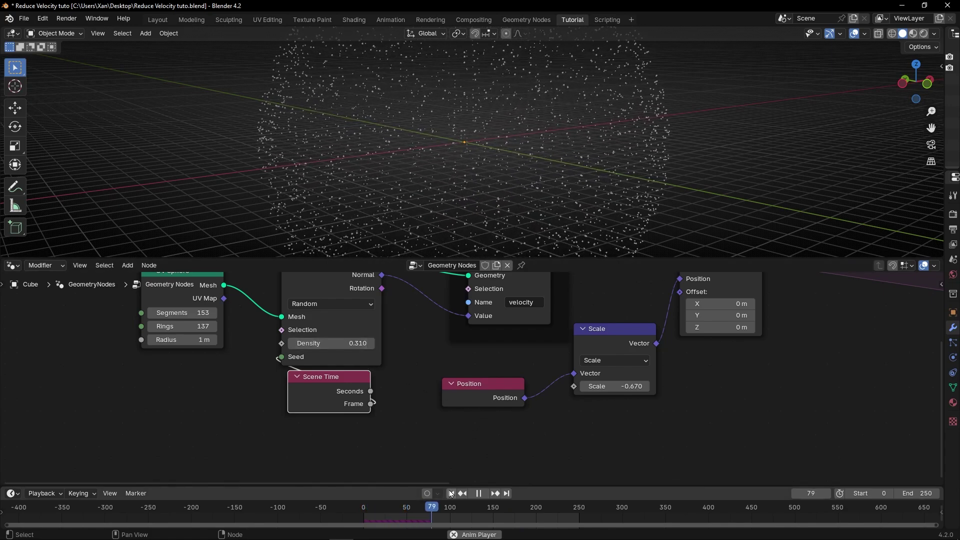
Step: Inspect the playing emission from several angles in the maximized 3D viewport with the viewport overlays hidden
key(ctrl+space)
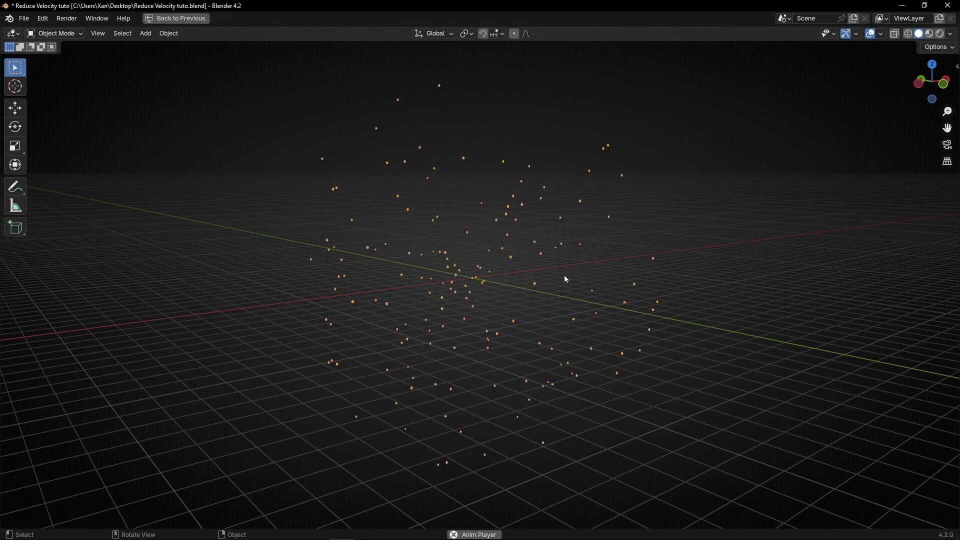
middle_drag(566, 279, 736, 166)
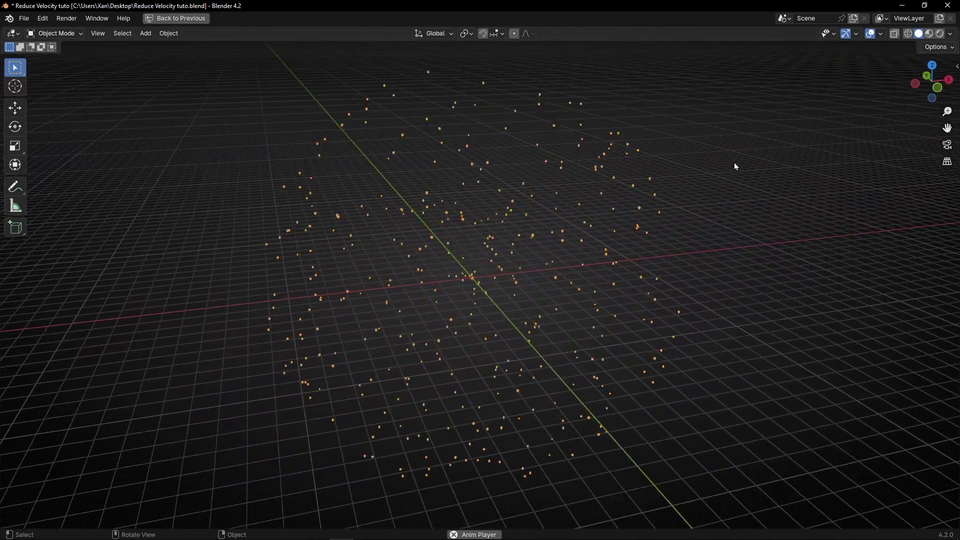
click(872, 35)
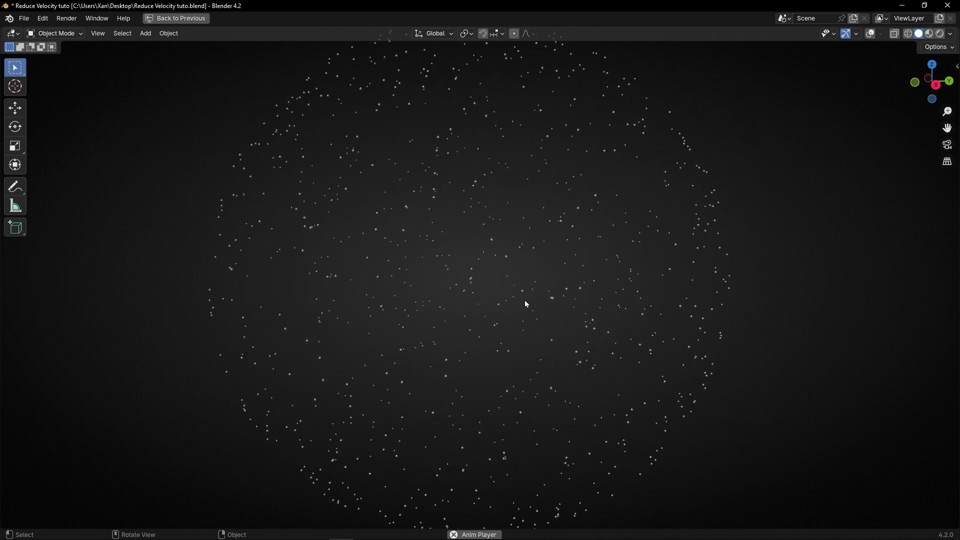
middle_drag(525, 300, 592, 316)
Step: Set the Distribute Points on Faces density to 4.510 and inspect the emission in the maximized 3D viewport
key(ctrl+space)
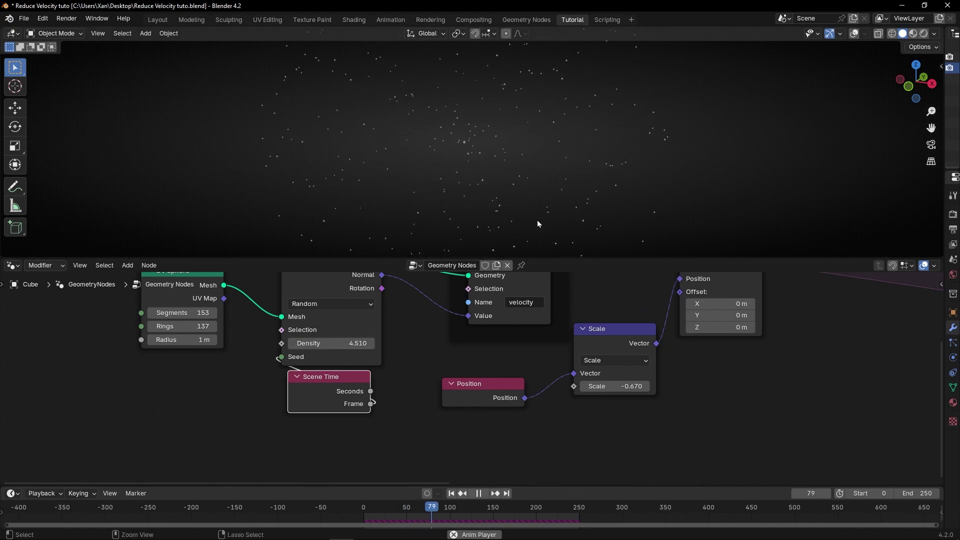
key(ctrl+space)
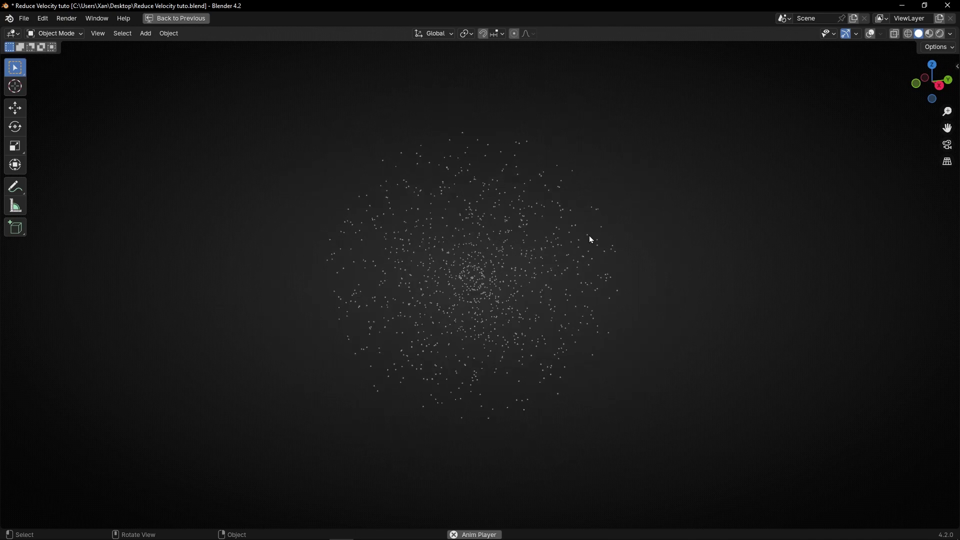
middle_drag(545, 255, 697, 268)
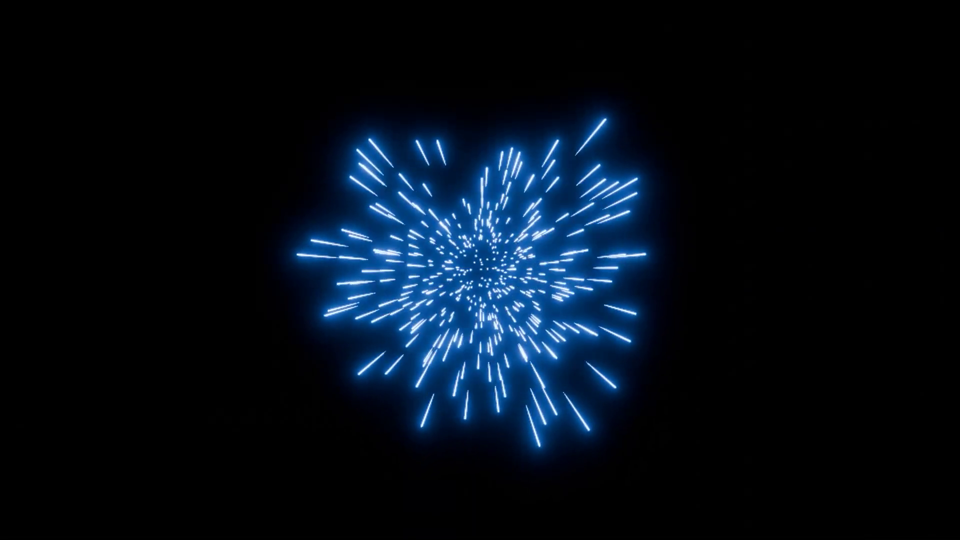